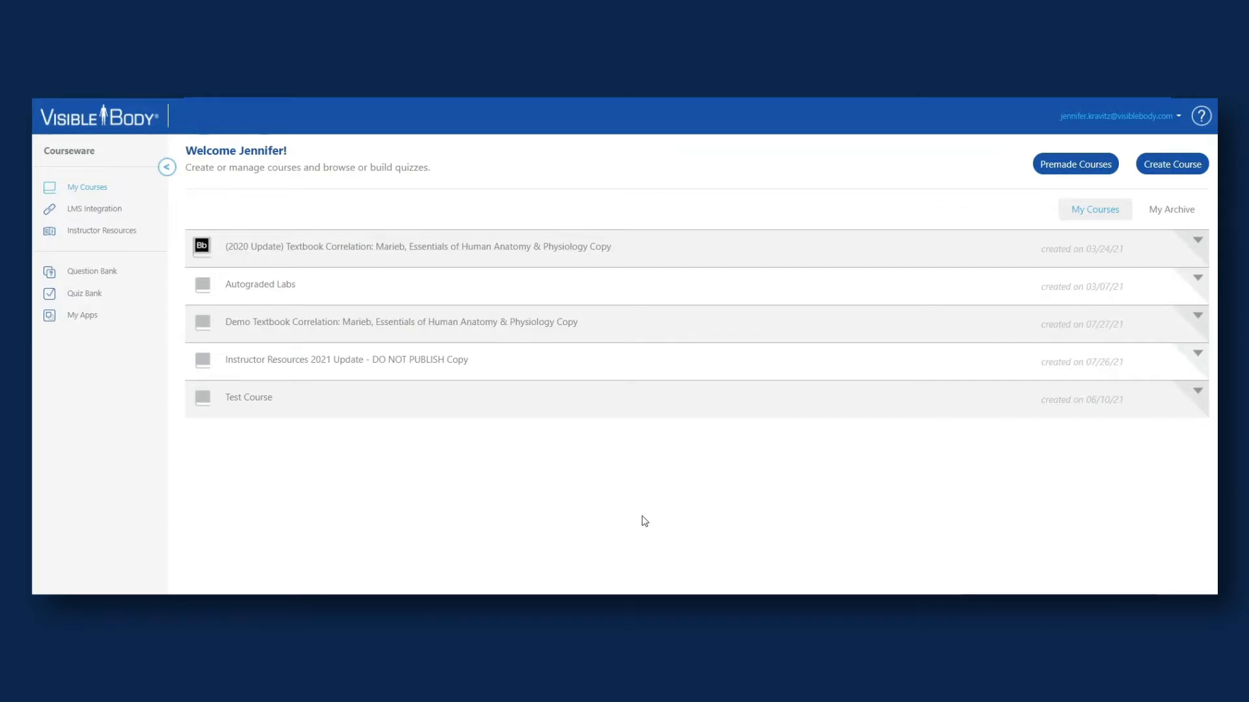
Open the Brain assignment folder in Test Course and go to the Question Bank.
{"action": "left_click", "coordinate": [242, 400]}
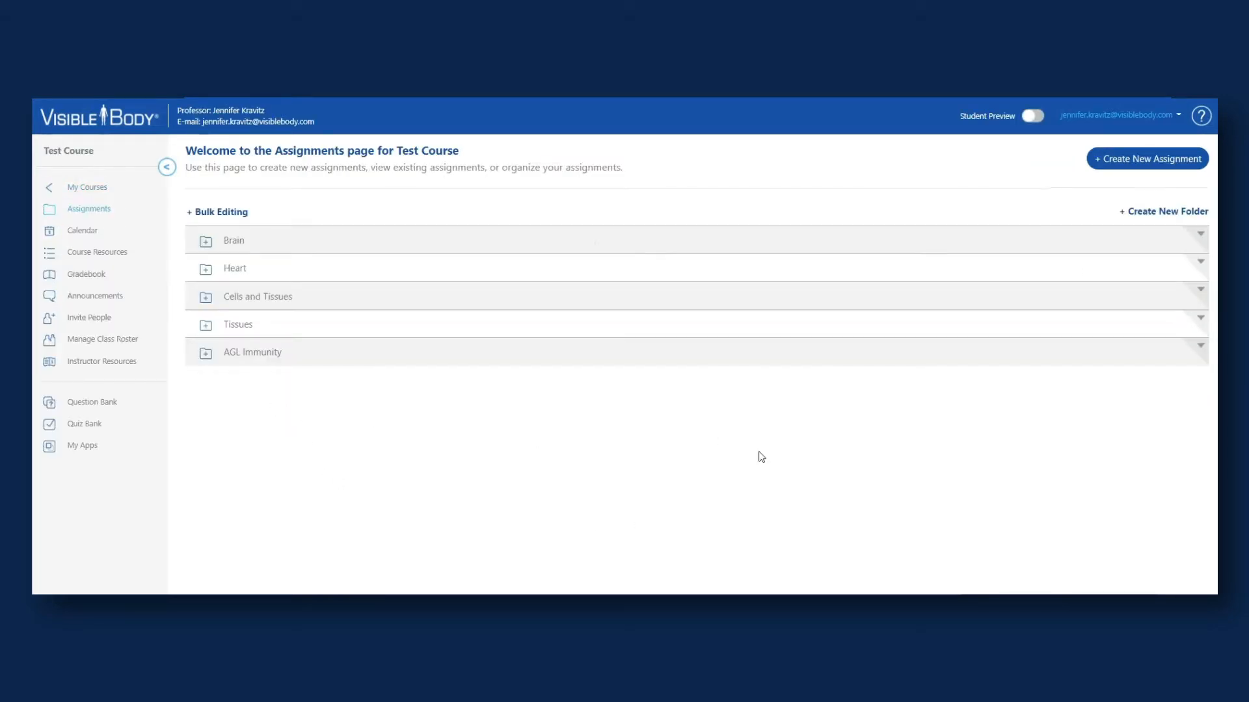
{"action": "left_click", "coordinate": [207, 244]}
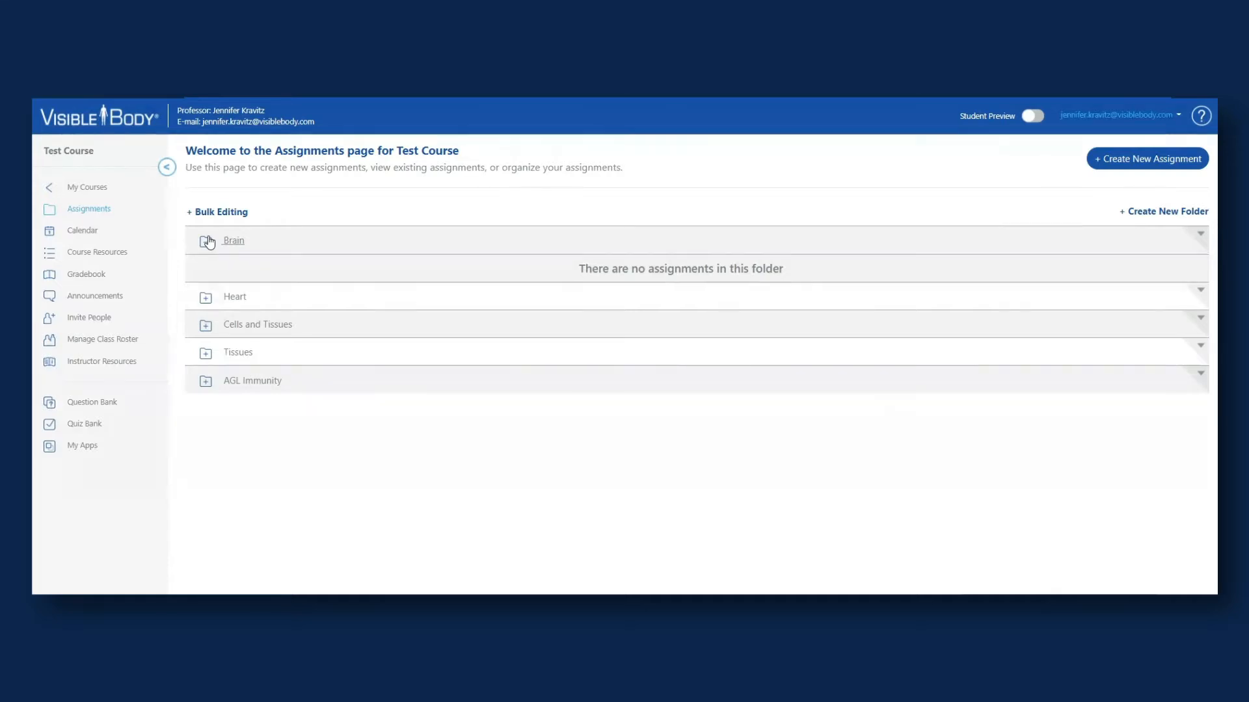
{"action": "left_click", "coordinate": [98, 405]}
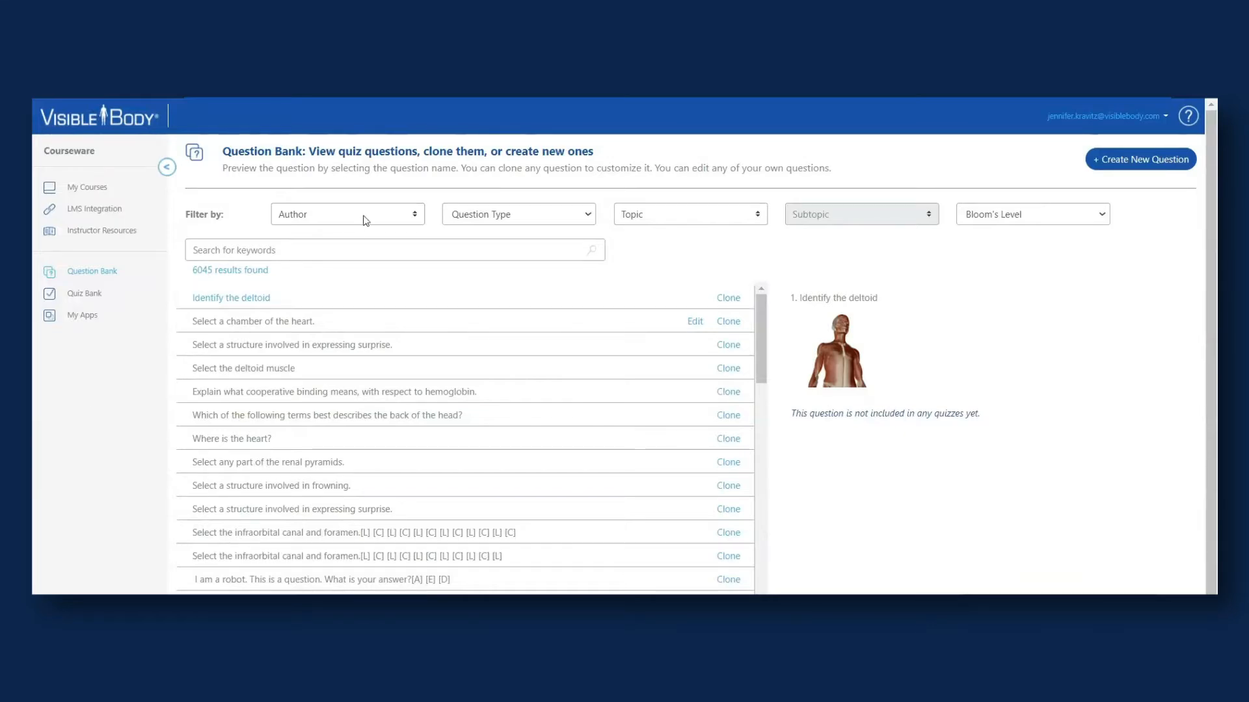
{"action": "left_click", "coordinate": [415, 215]}
{"action": "left_click", "coordinate": [415, 215]}
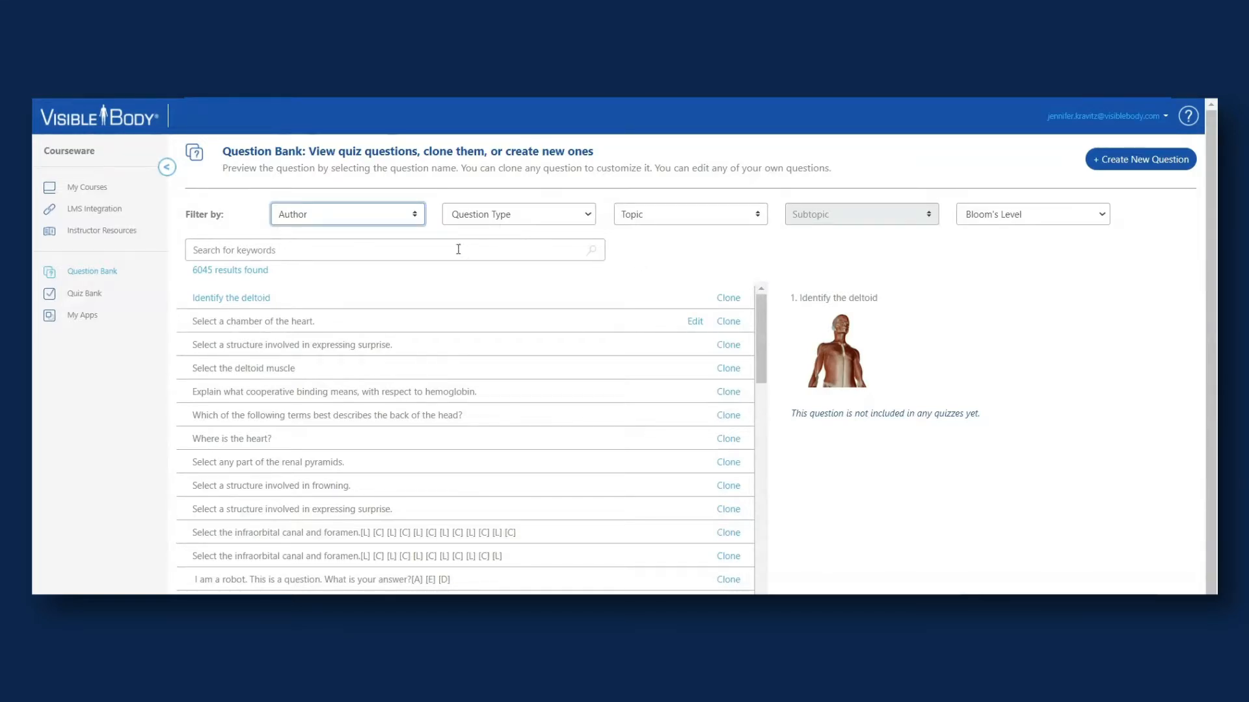
{"action": "left_click", "coordinate": [294, 252]}
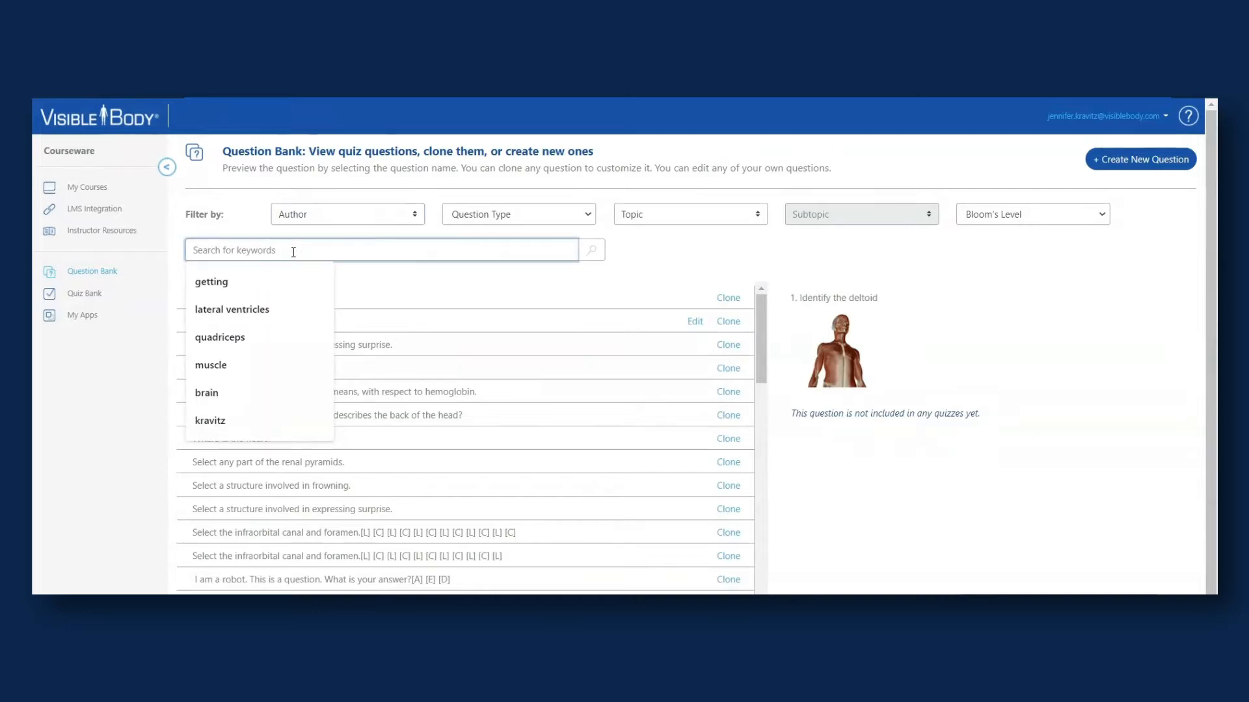
{"action": "left_click", "coordinate": [654, 267]}
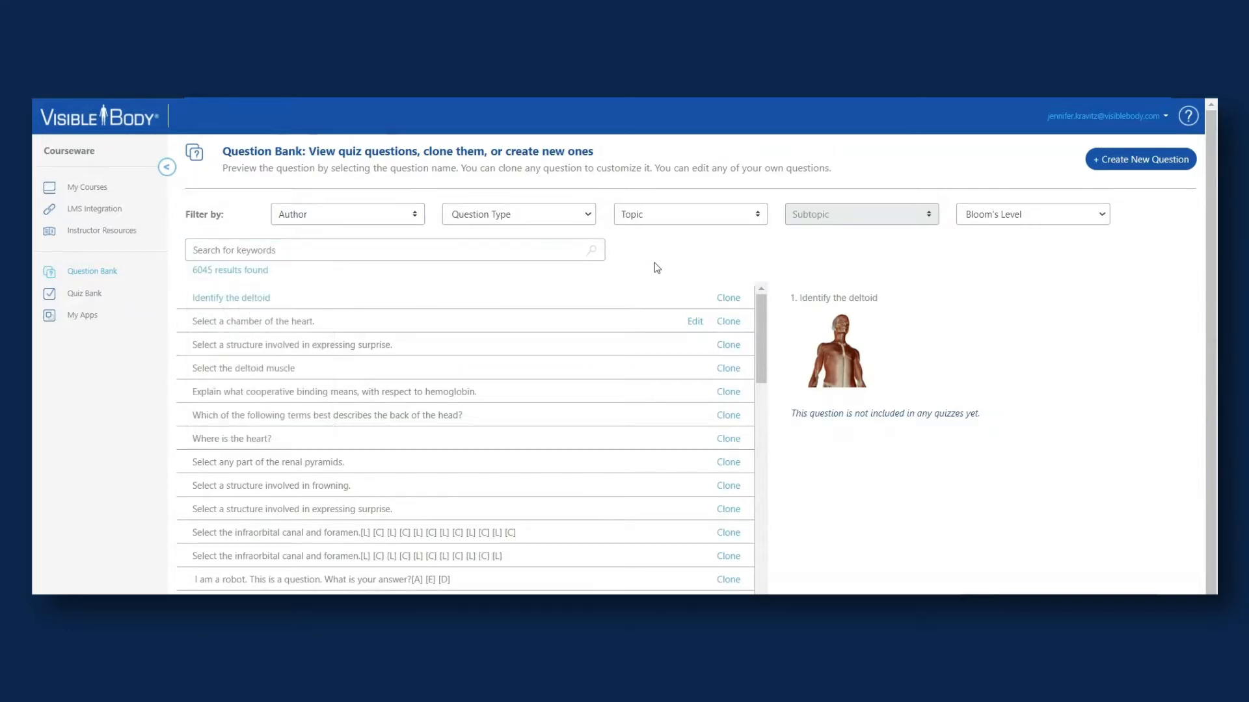
Create a new Dissection question with the prompt "Select the left lateral ventricle.".
{"action": "left_click", "coordinate": [1161, 167]}
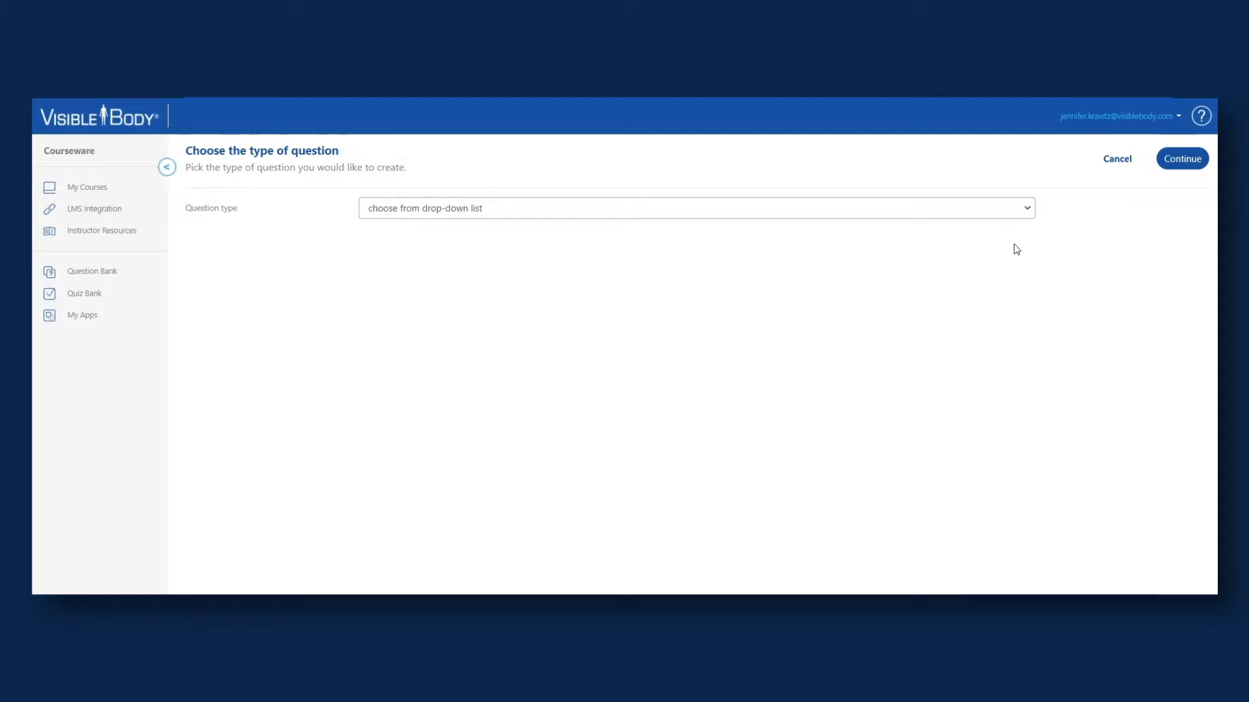
{"action": "left_click", "coordinate": [1028, 207]}
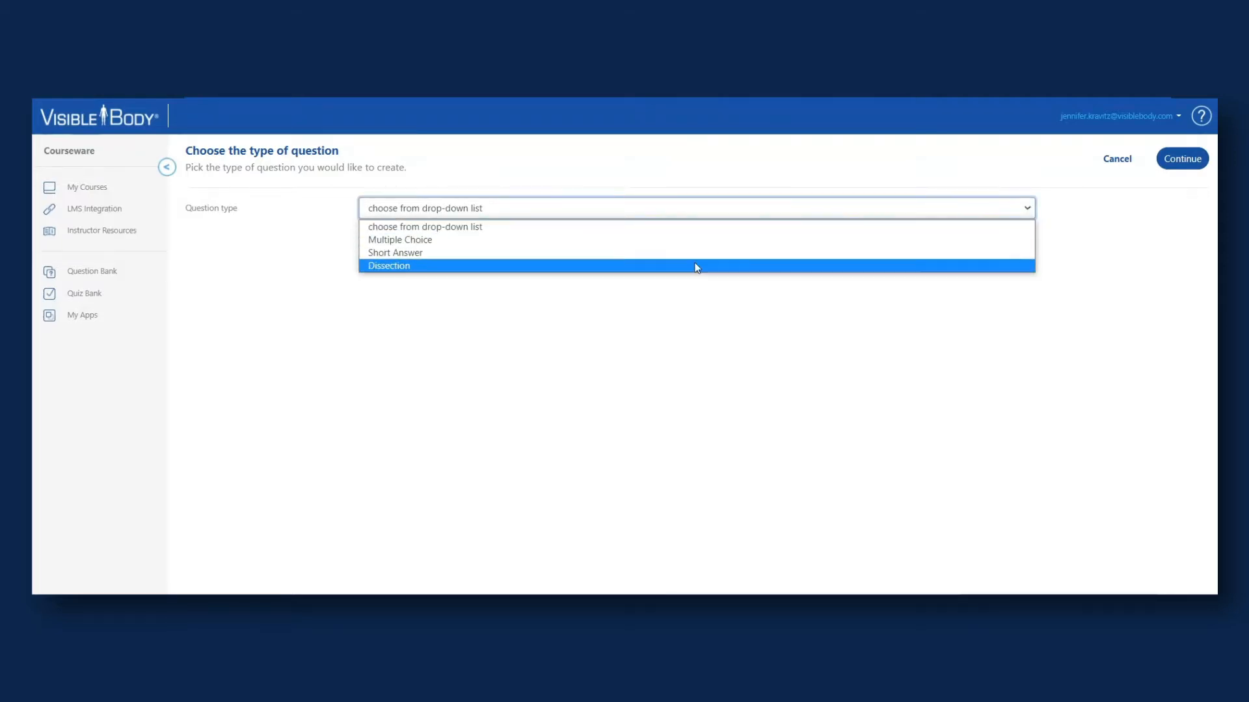
{"action": "left_click", "coordinate": [696, 267]}
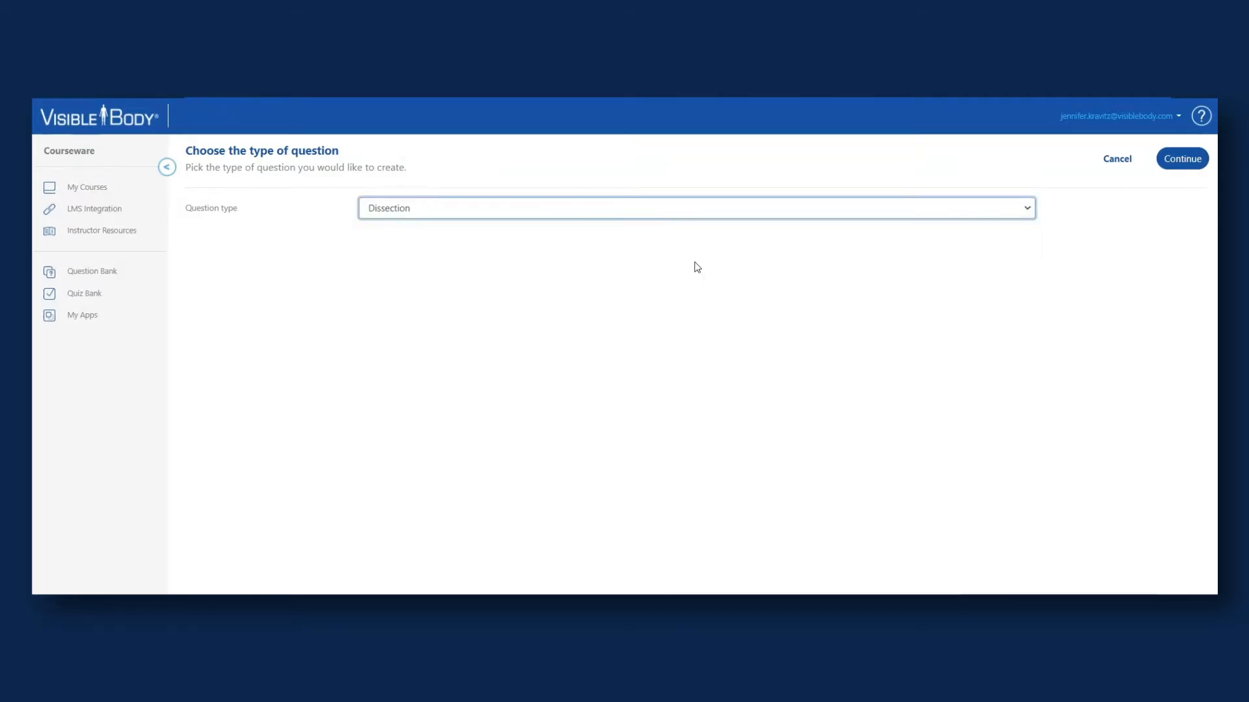
{"action": "left_click", "coordinate": [1194, 162]}
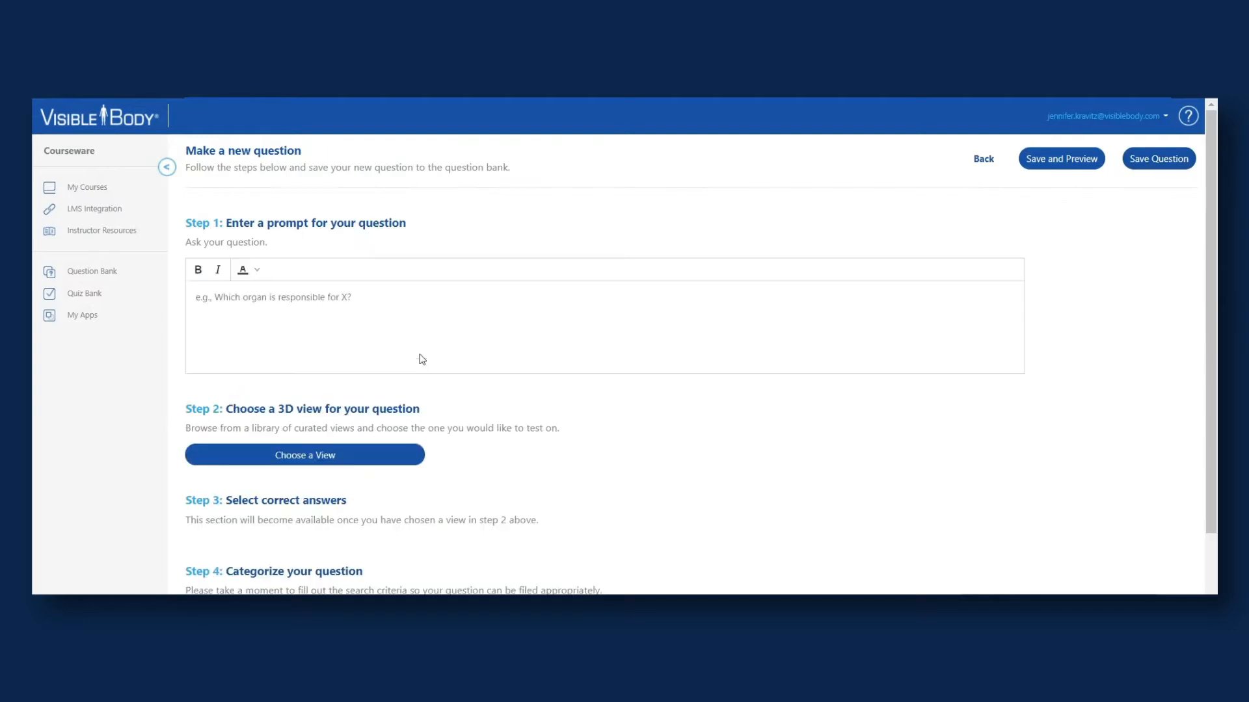
{"action": "left_click", "coordinate": [215, 310]}
{"action": "type", "text": "Select the left lateral ventricle."}
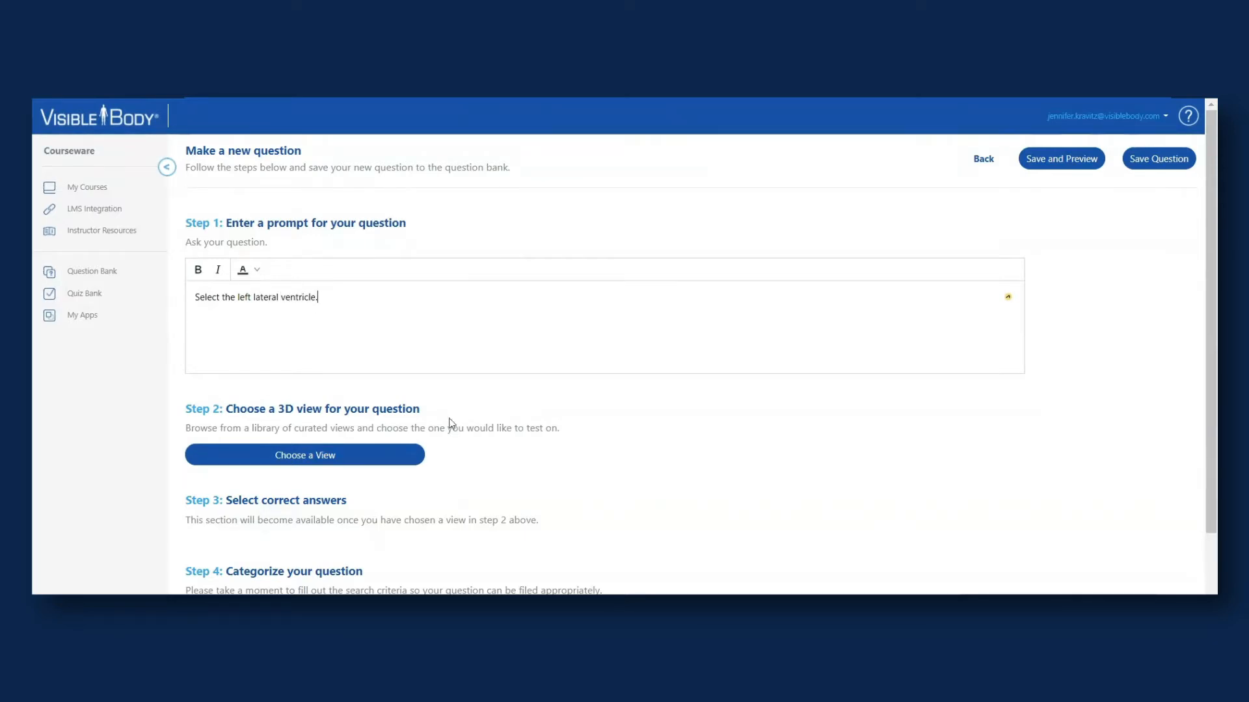
Filter the 3D views by Nervous System and choose "Overview, Nervous" as the question's view.
{"action": "scroll", "coordinate": [575, 474], "scroll_direction": "down", "scroll_amount": 3}
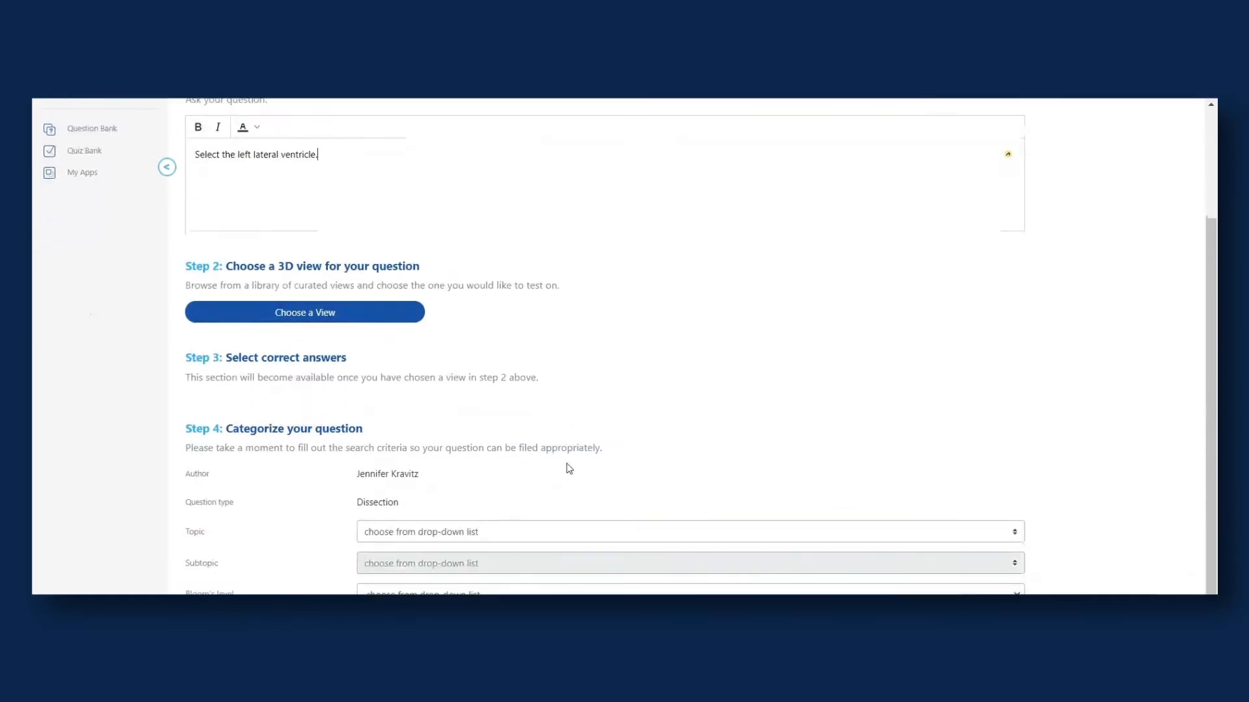
{"action": "left_click", "coordinate": [337, 313]}
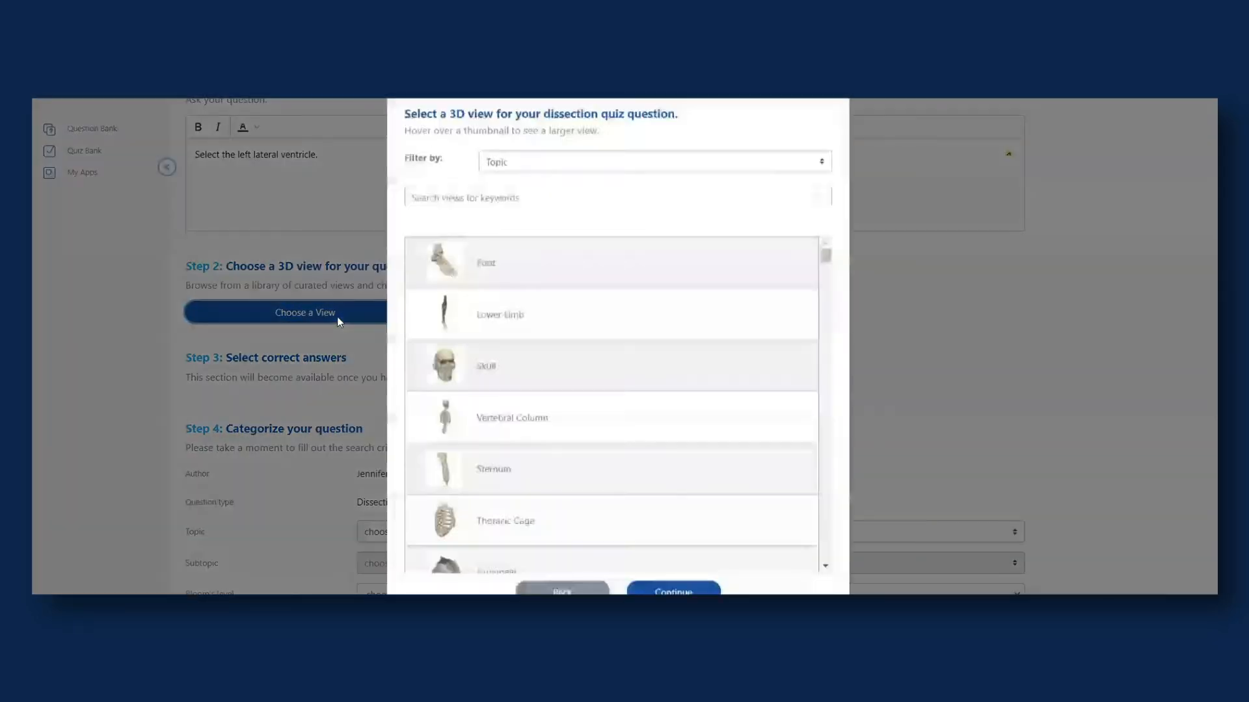
{"action": "left_click", "coordinate": [821, 190]}
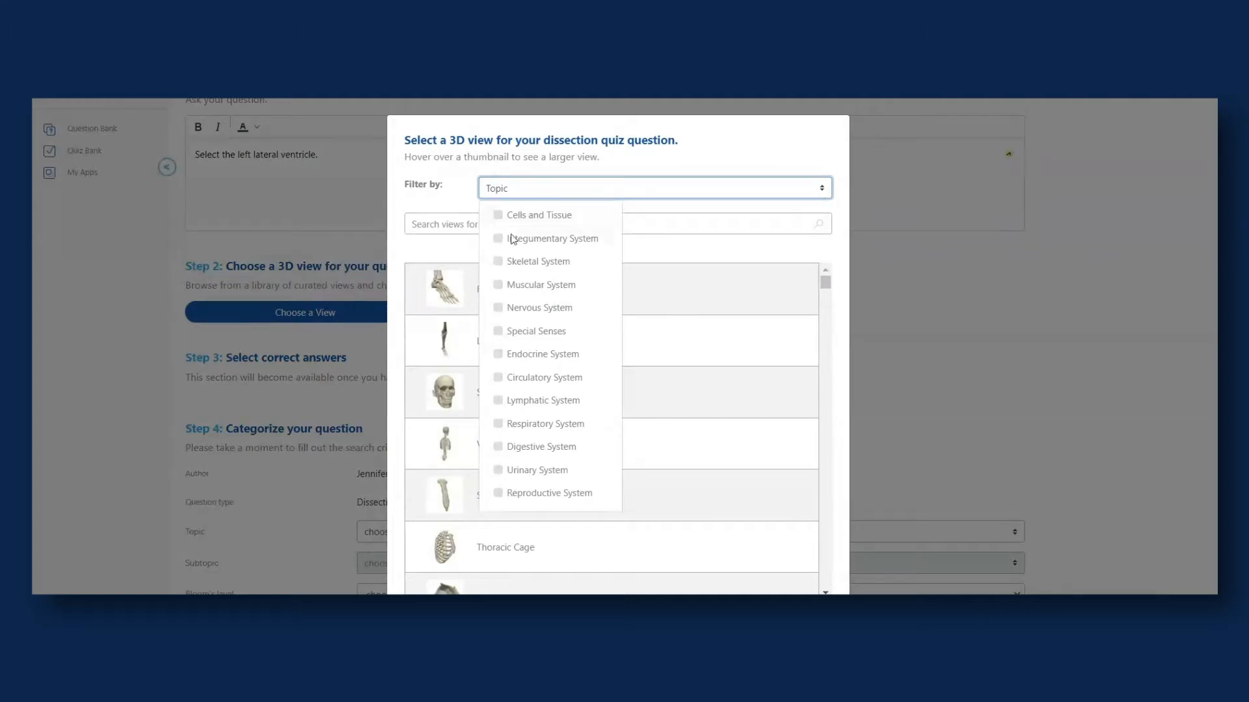
{"action": "left_click", "coordinate": [506, 311]}
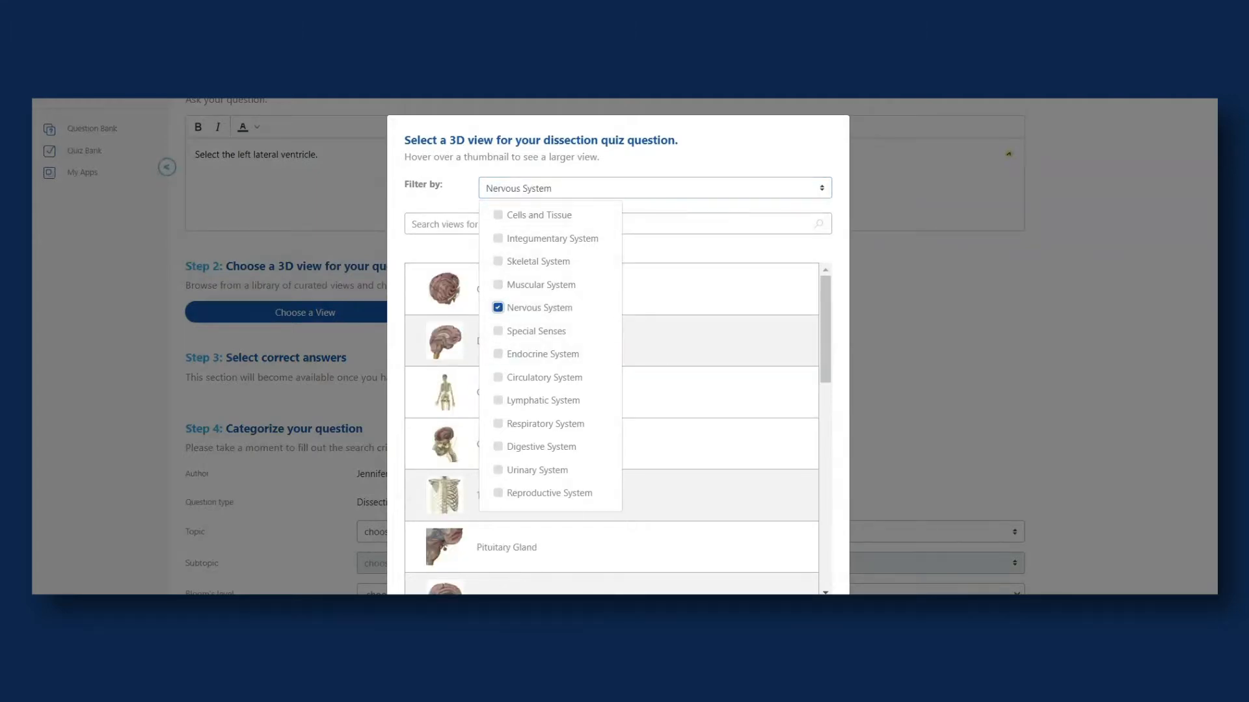
{"action": "key", "text": "Escape"}
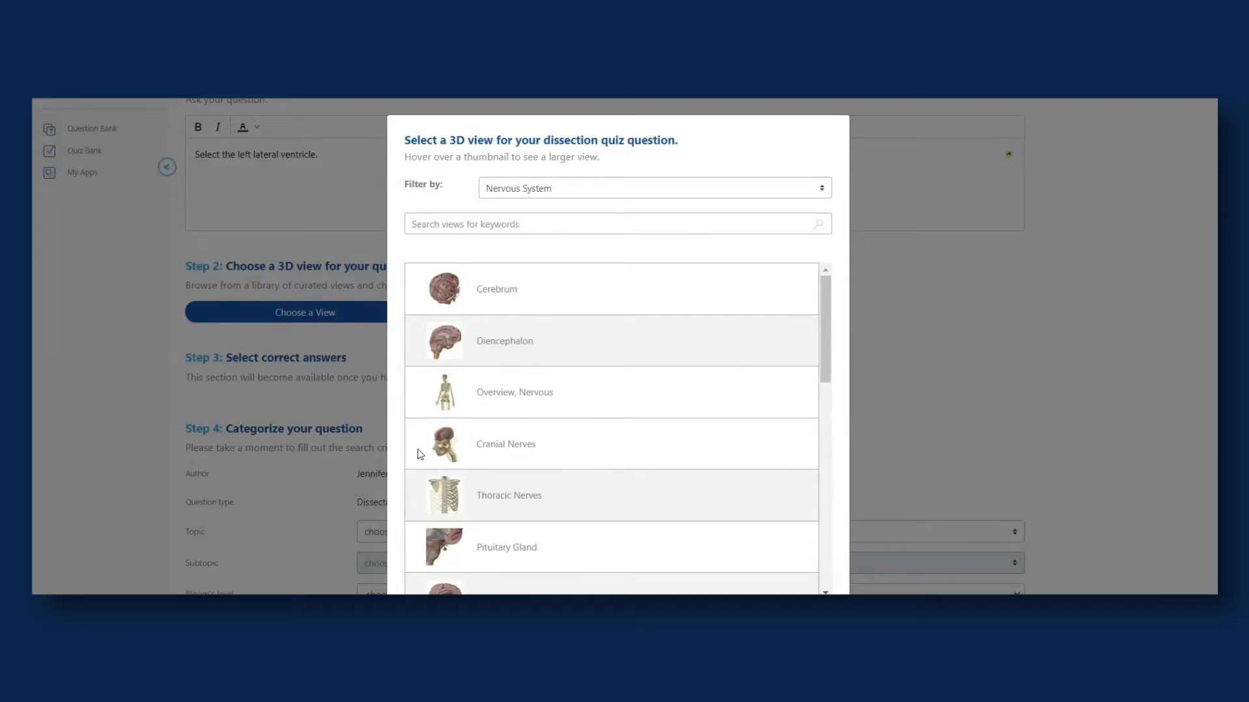
{"action": "left_click", "coordinate": [506, 394]}
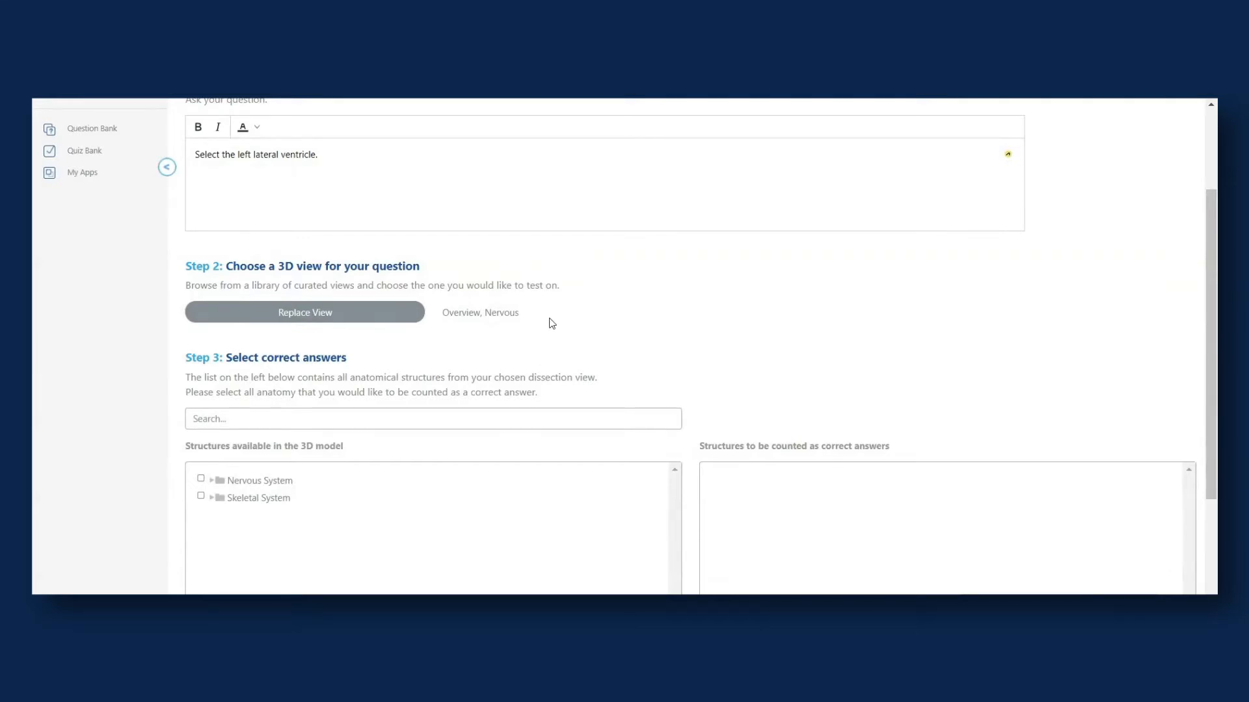
Add the "Ventricles, L" group under Nervous System, Central, Brain, Ventricles to the structures counted as correct answers.
{"action": "scroll", "coordinate": [549, 323], "scroll_direction": "down", "scroll_amount": 3}
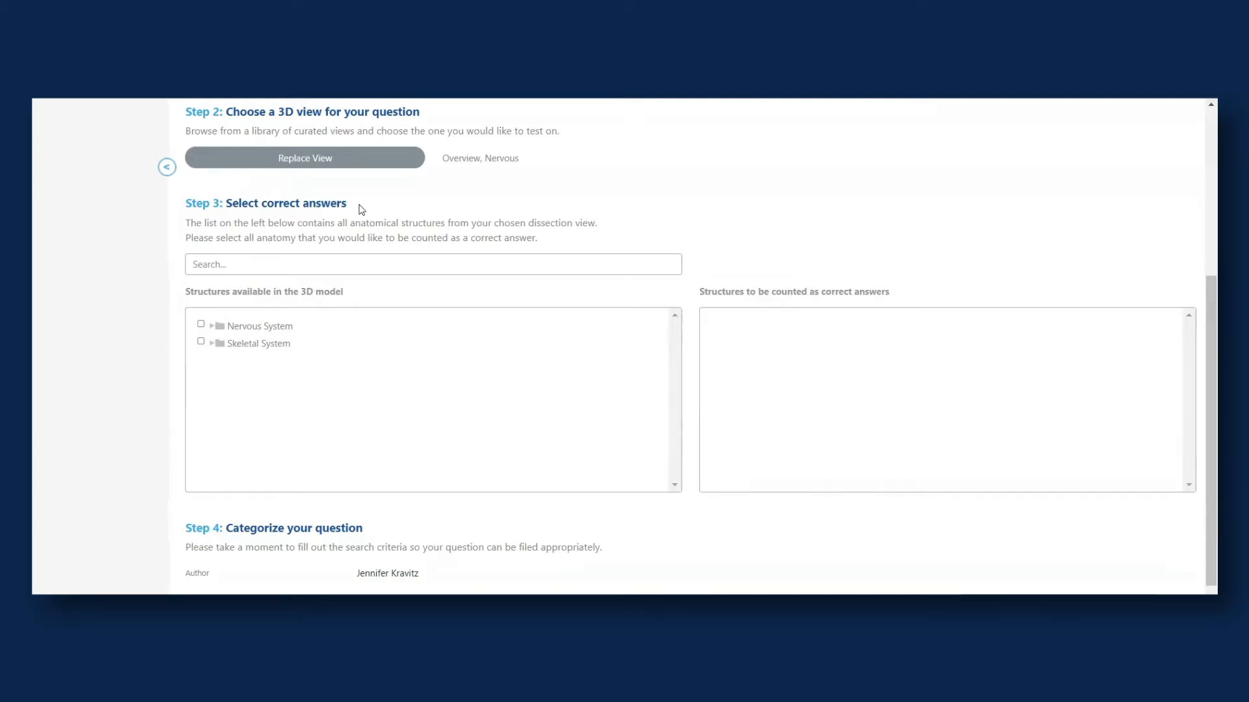
{"action": "left_click_drag", "start_coordinate": [351, 297], "coordinate": [187, 298]}
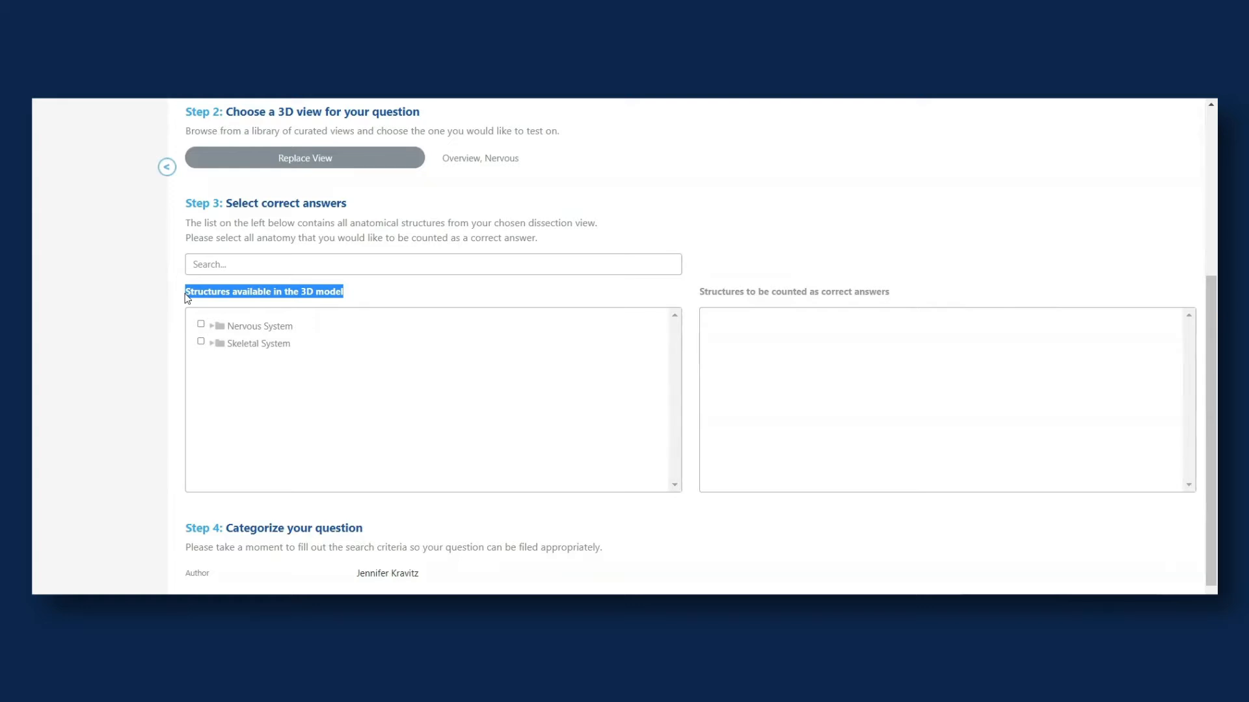
{"action": "left_click", "coordinate": [213, 329]}
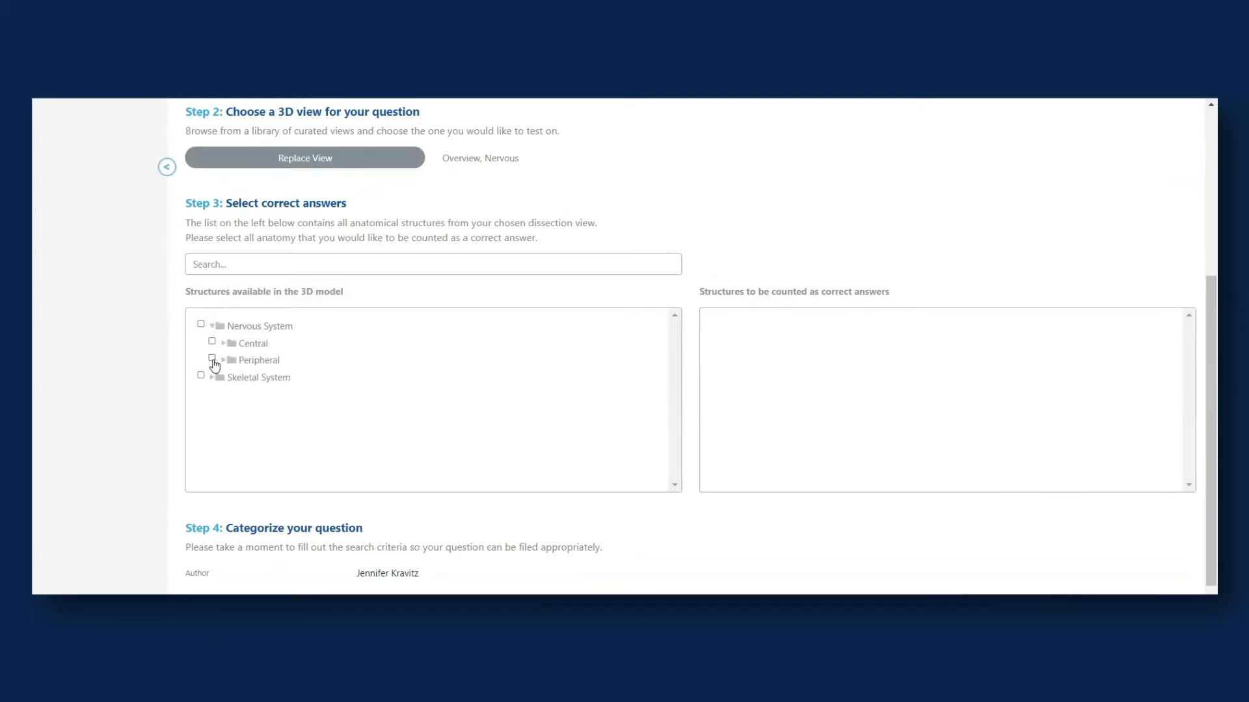
{"action": "left_click", "coordinate": [225, 343]}
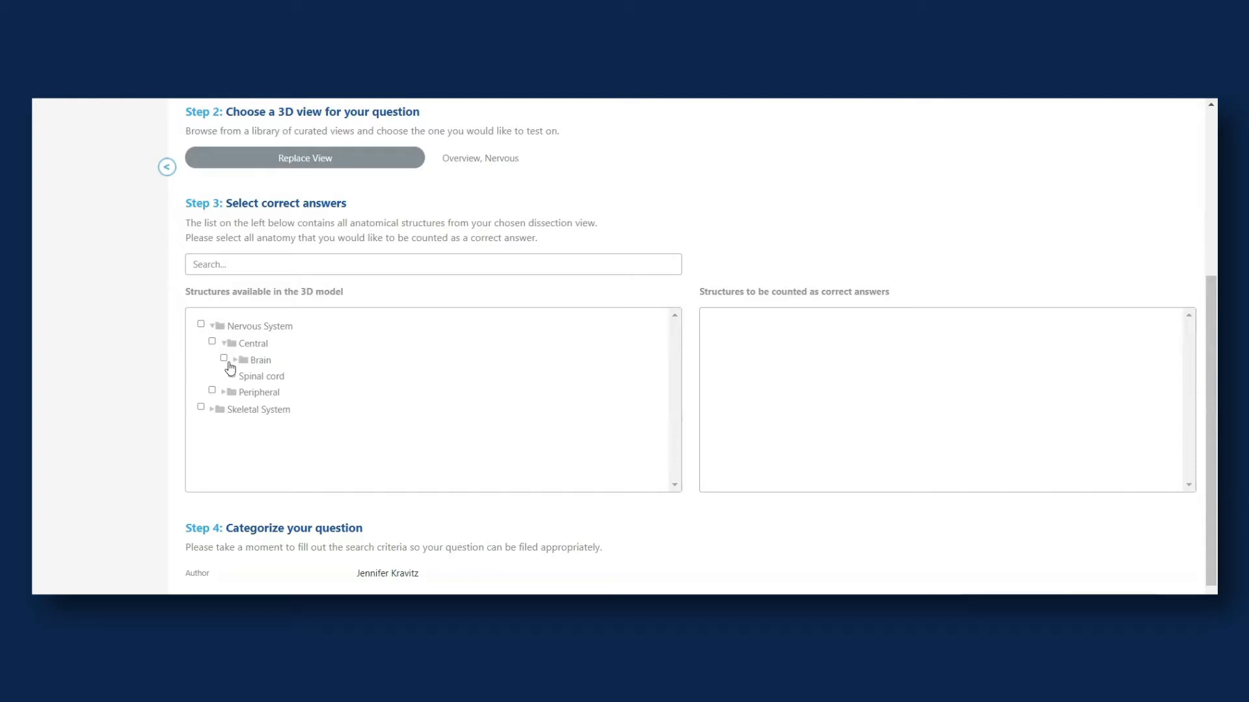
{"action": "left_click", "coordinate": [236, 361]}
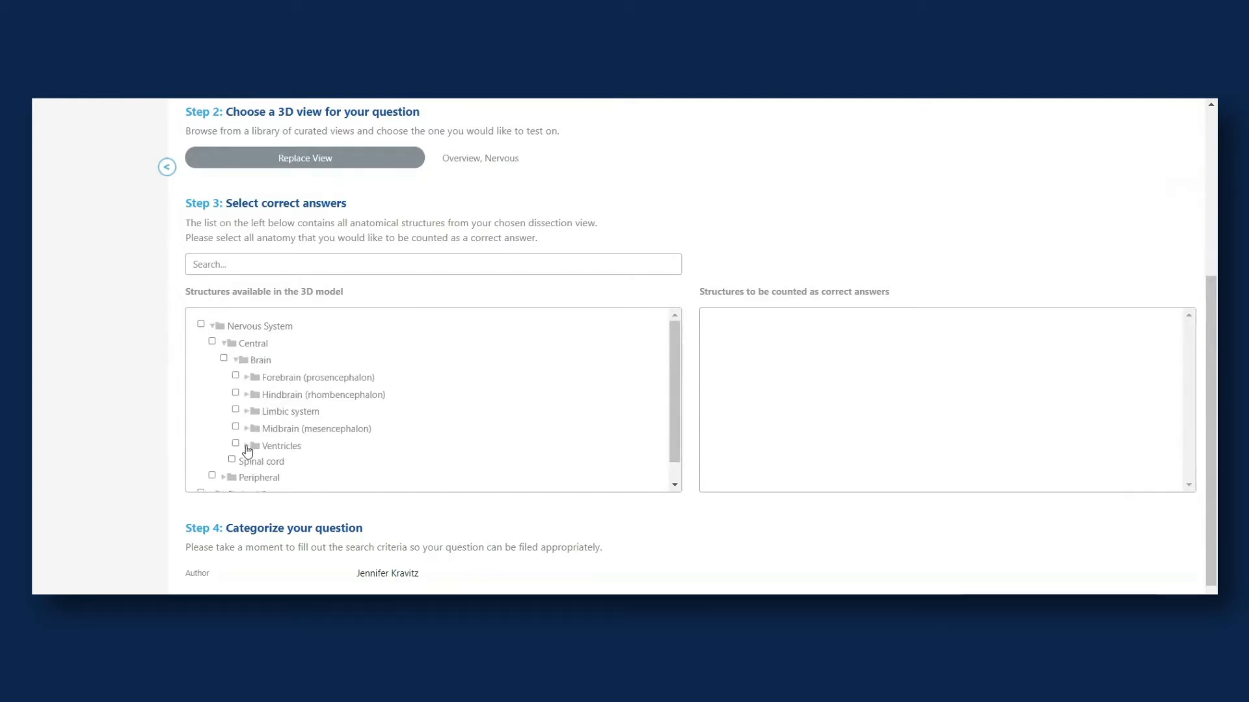
{"action": "left_click", "coordinate": [248, 447]}
{"action": "left_click", "coordinate": [248, 461]}
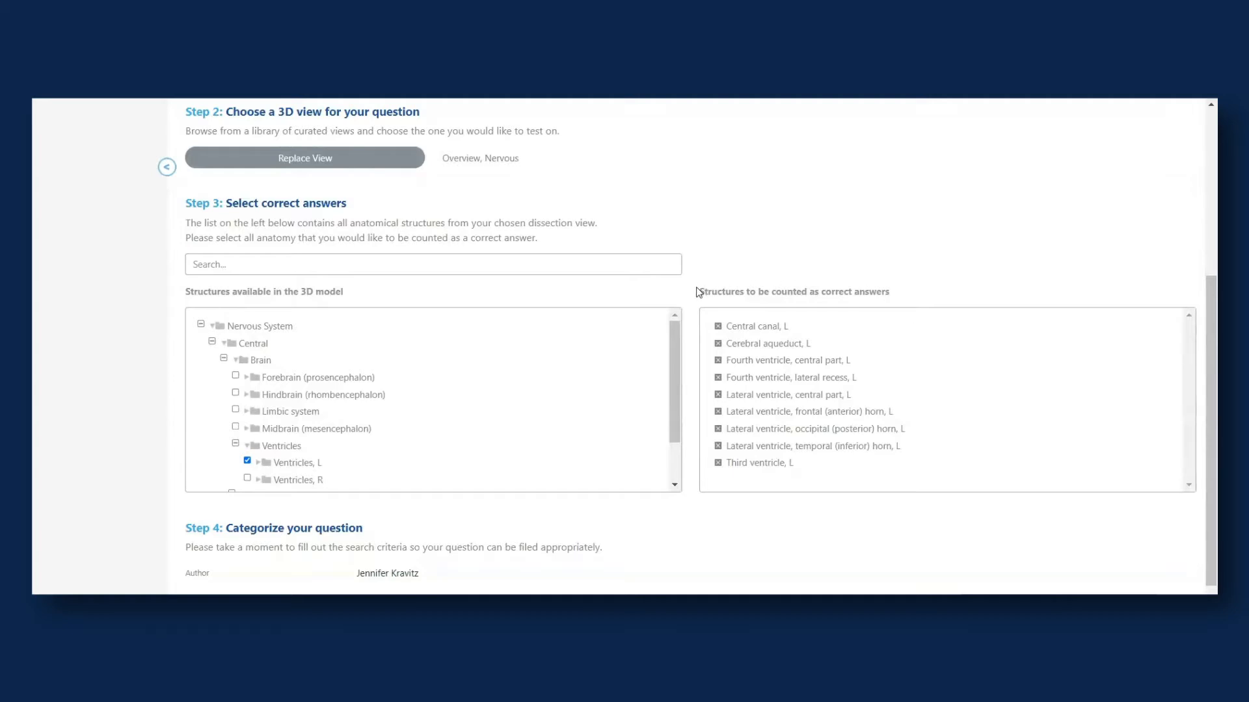
{"action": "left_click_drag", "start_coordinate": [696, 292], "coordinate": [914, 300]}
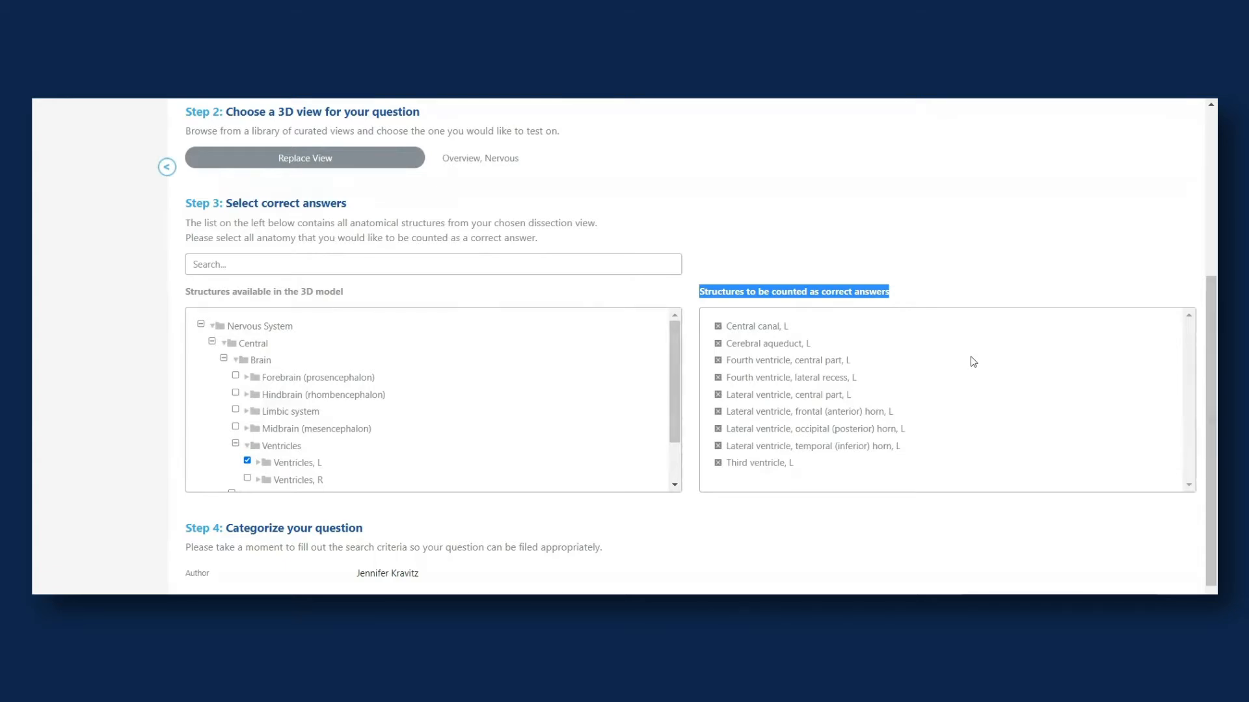
Remove the left central canal, cerebral aqueduct, both fourth ventricle entries and third ventricle from the correct answers.
{"action": "left_click", "coordinate": [718, 326]}
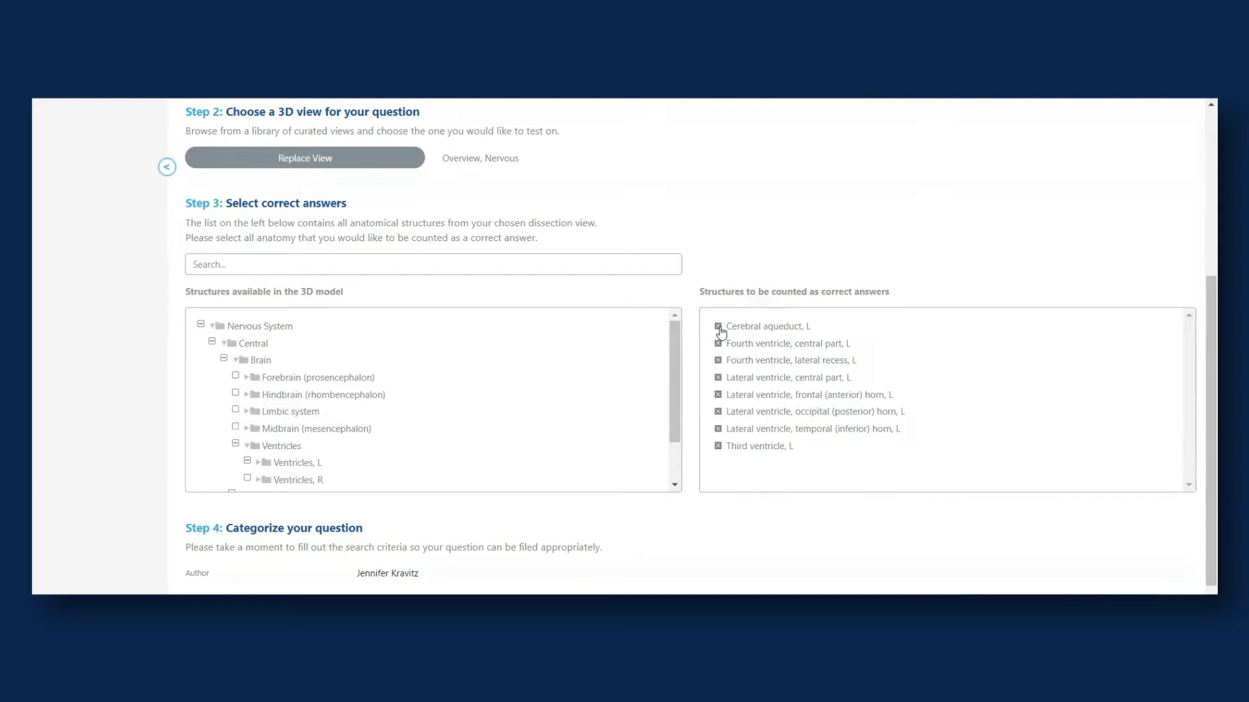
{"action": "left_click", "coordinate": [717, 327]}
{"action": "left_click", "coordinate": [718, 326]}
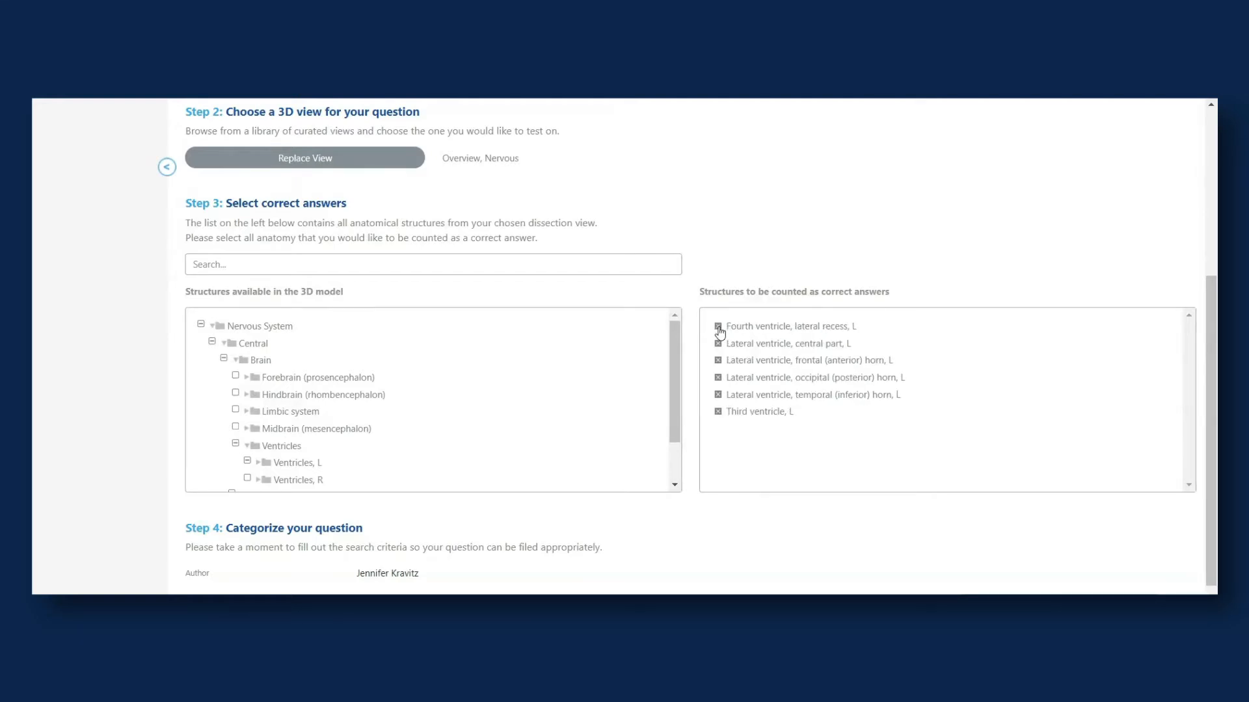
{"action": "left_click", "coordinate": [718, 327]}
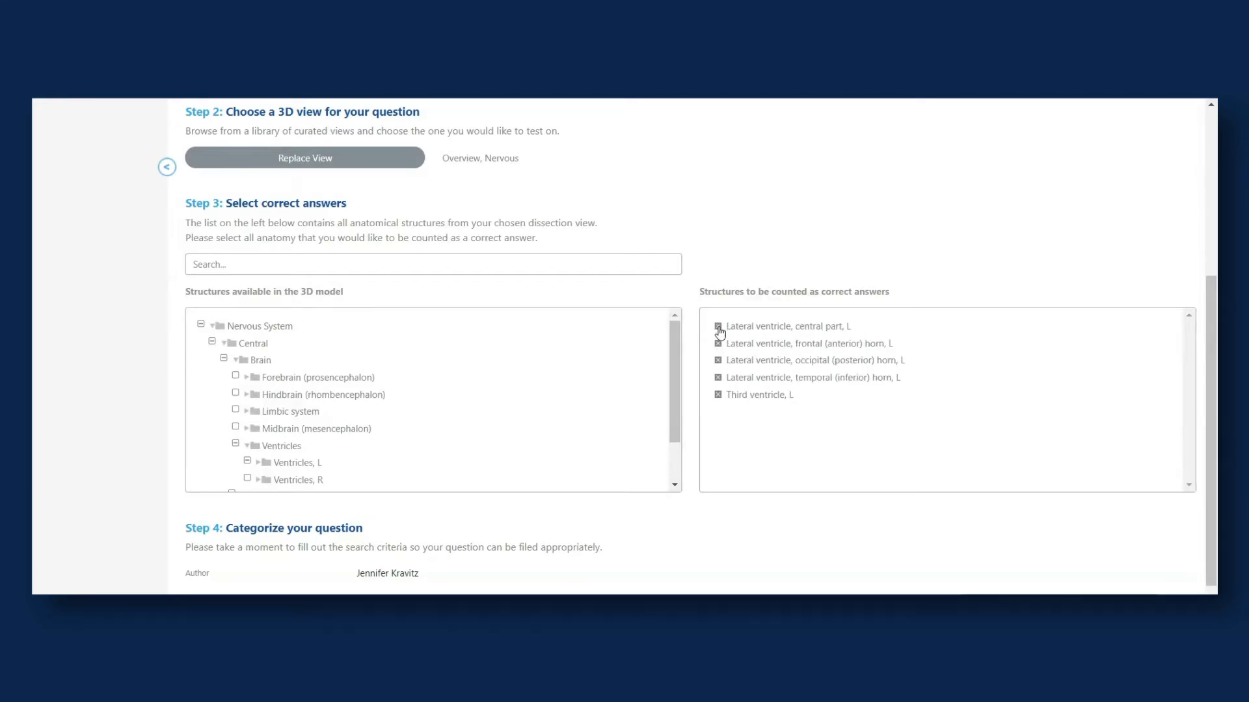
{"action": "left_click", "coordinate": [718, 395]}
Categorize the question with topic Nervous System, subtopic Brain and Bloom's level "3 - Applying", and fill in its keywords.
{"action": "scroll", "coordinate": [927, 414], "scroll_direction": "down", "scroll_amount": 2}
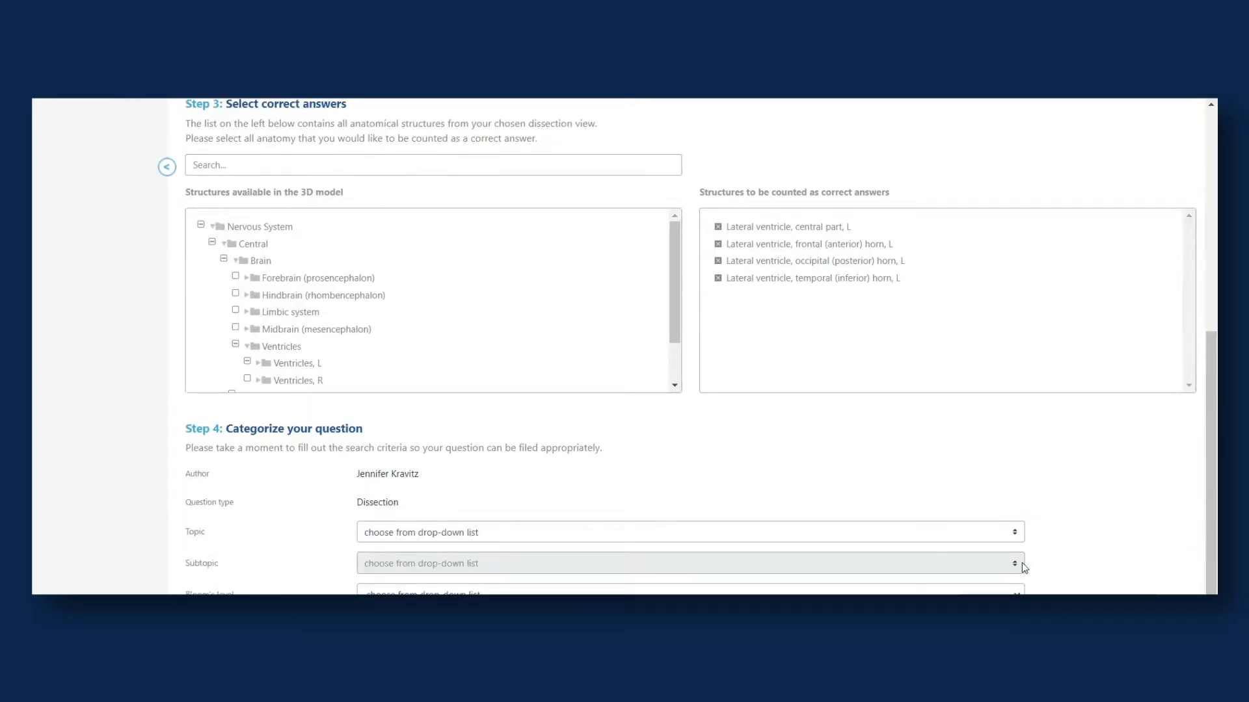
{"action": "left_click", "coordinate": [1015, 537]}
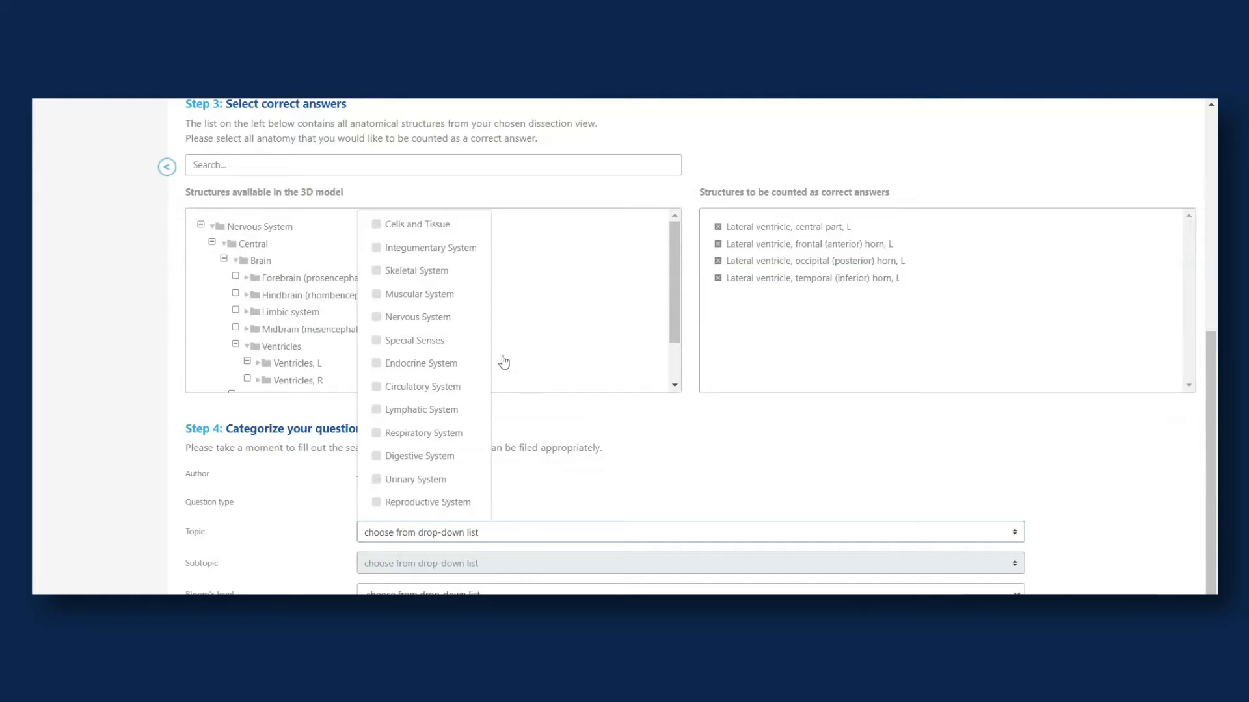
{"action": "left_click", "coordinate": [385, 317]}
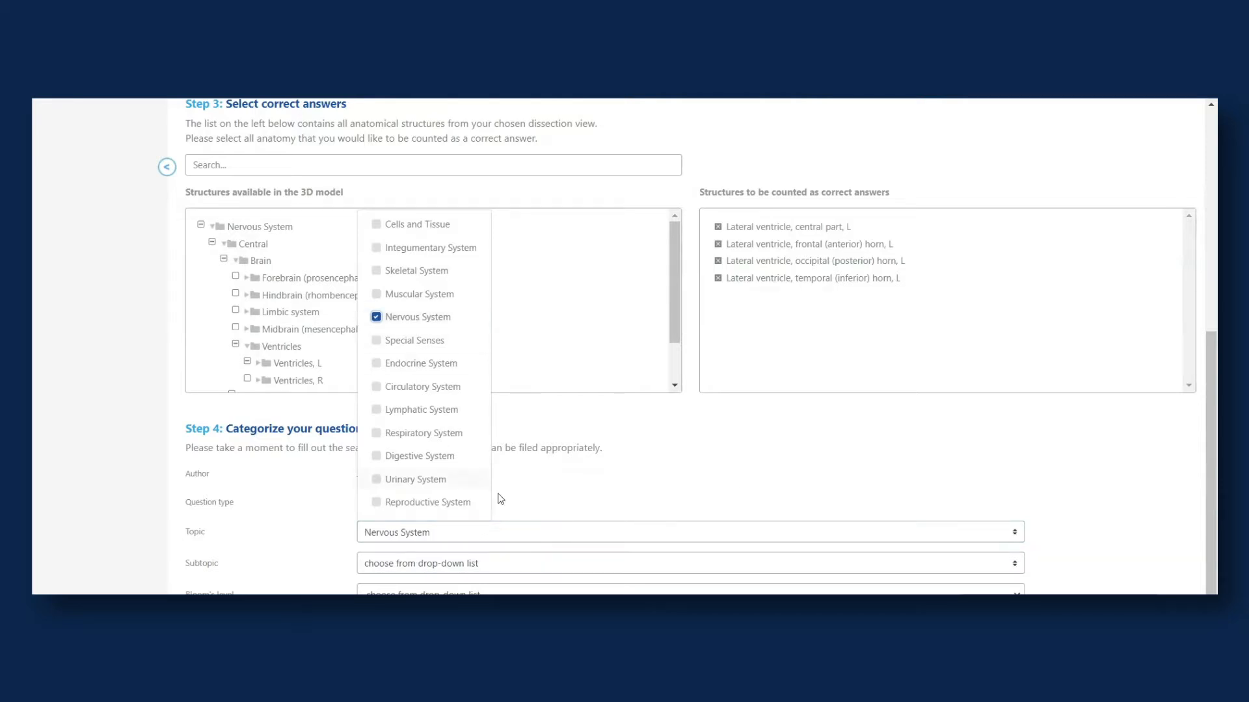
{"action": "left_click", "coordinate": [549, 564]}
{"action": "left_click", "coordinate": [384, 466]}
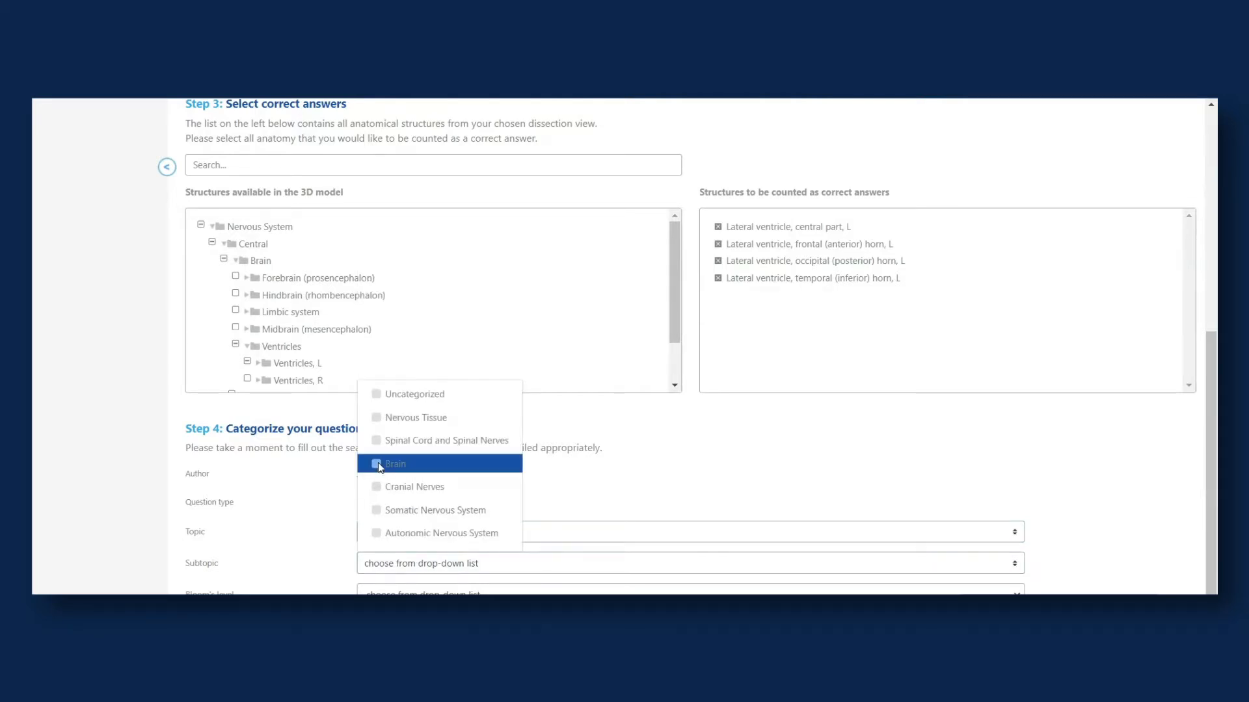
{"action": "left_click", "coordinate": [397, 591]}
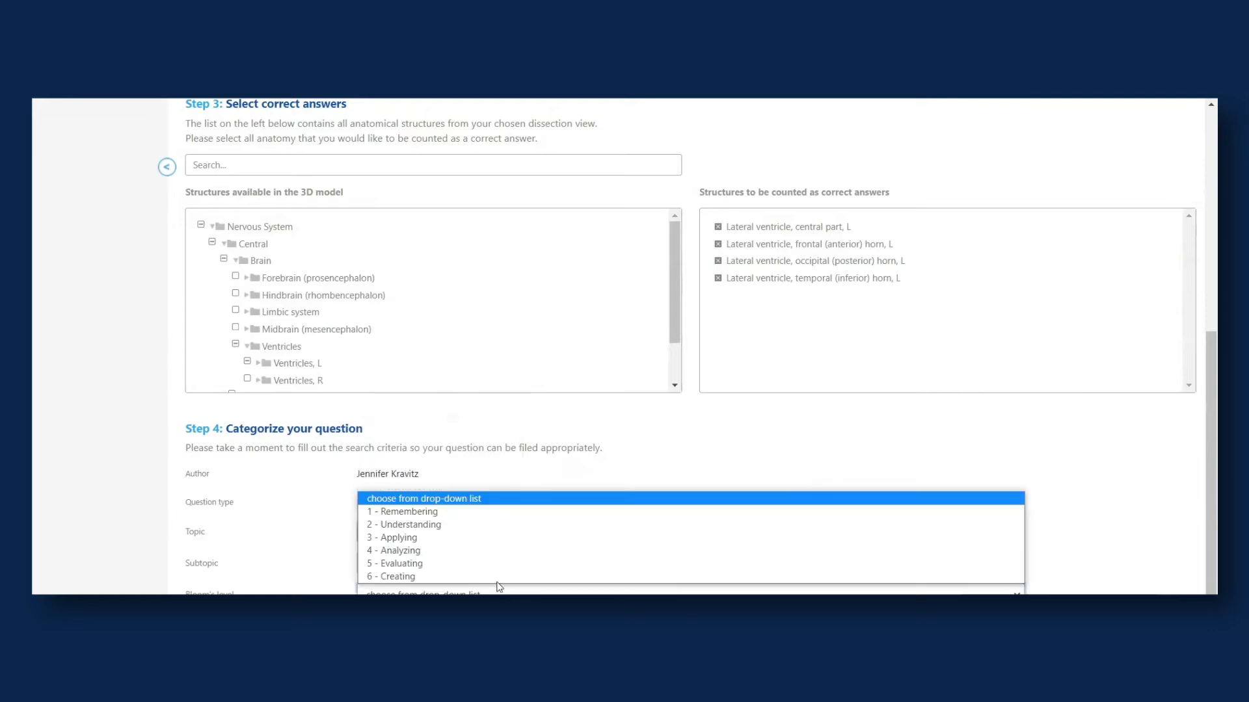
{"action": "left_click", "coordinate": [403, 540]}
{"action": "left_click", "coordinate": [396, 624]}
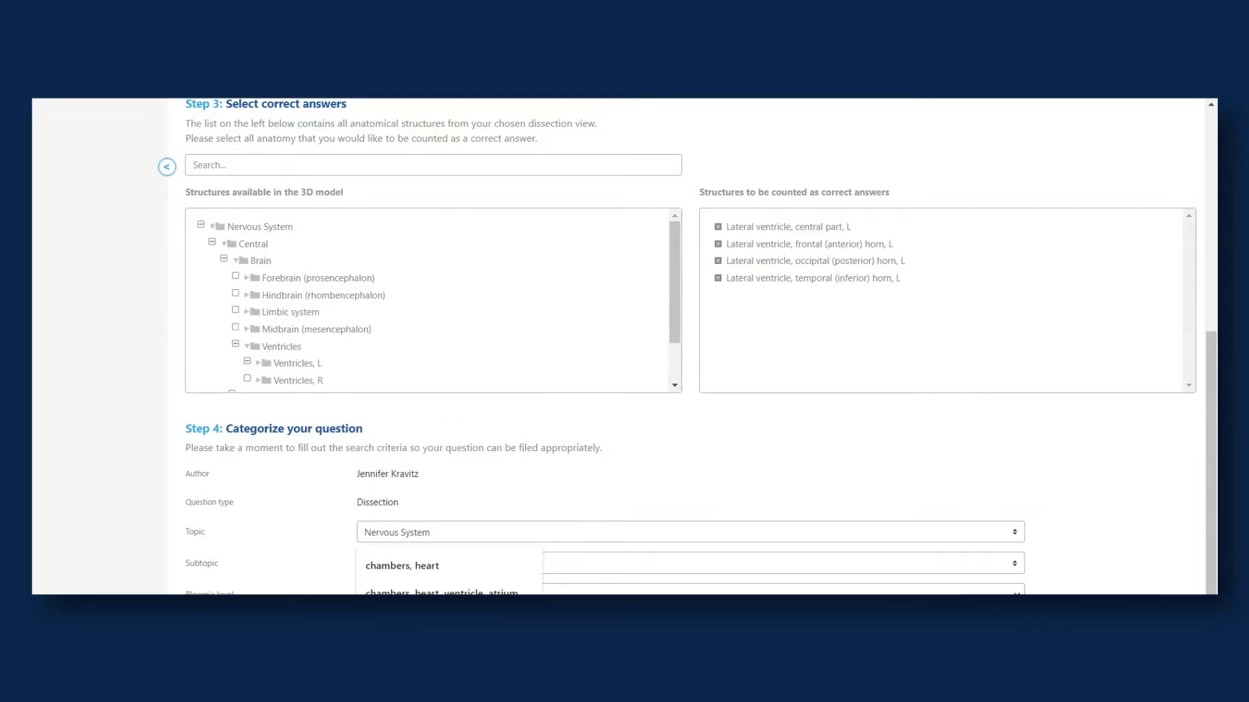
{"action": "type", "text": "v"}
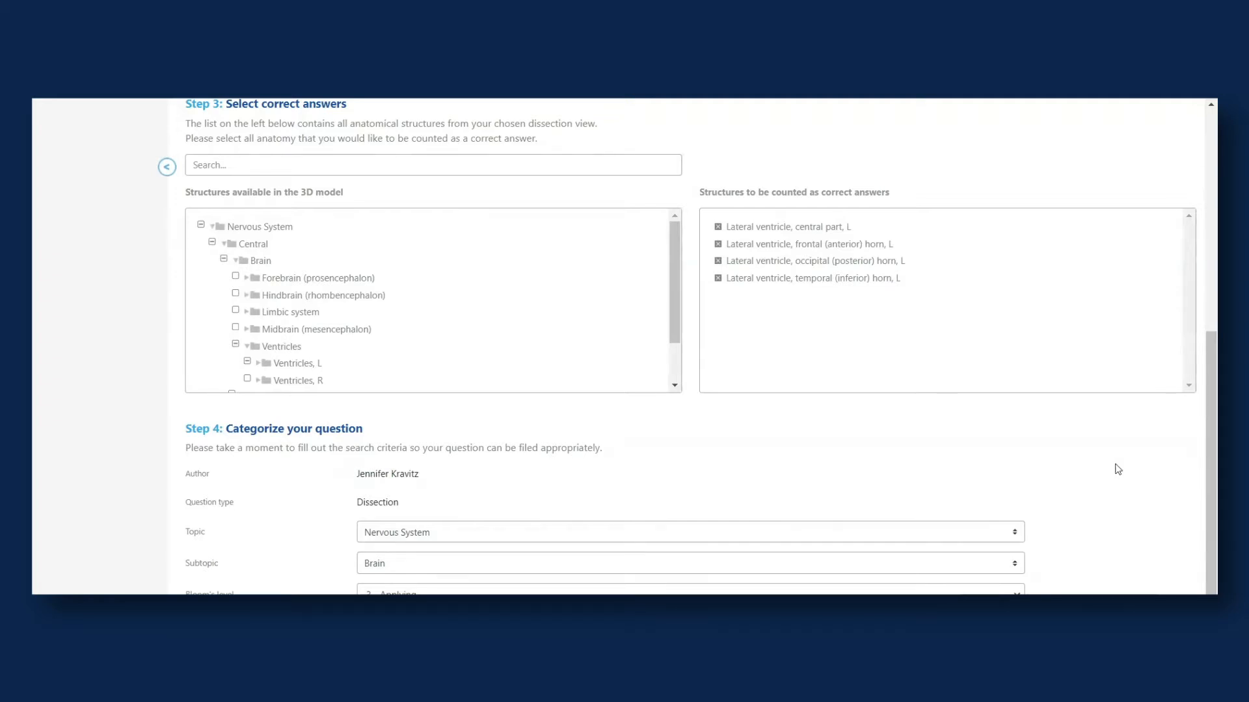
{"action": "scroll", "coordinate": [1115, 468], "scroll_direction": "up", "scroll_amount": 6}
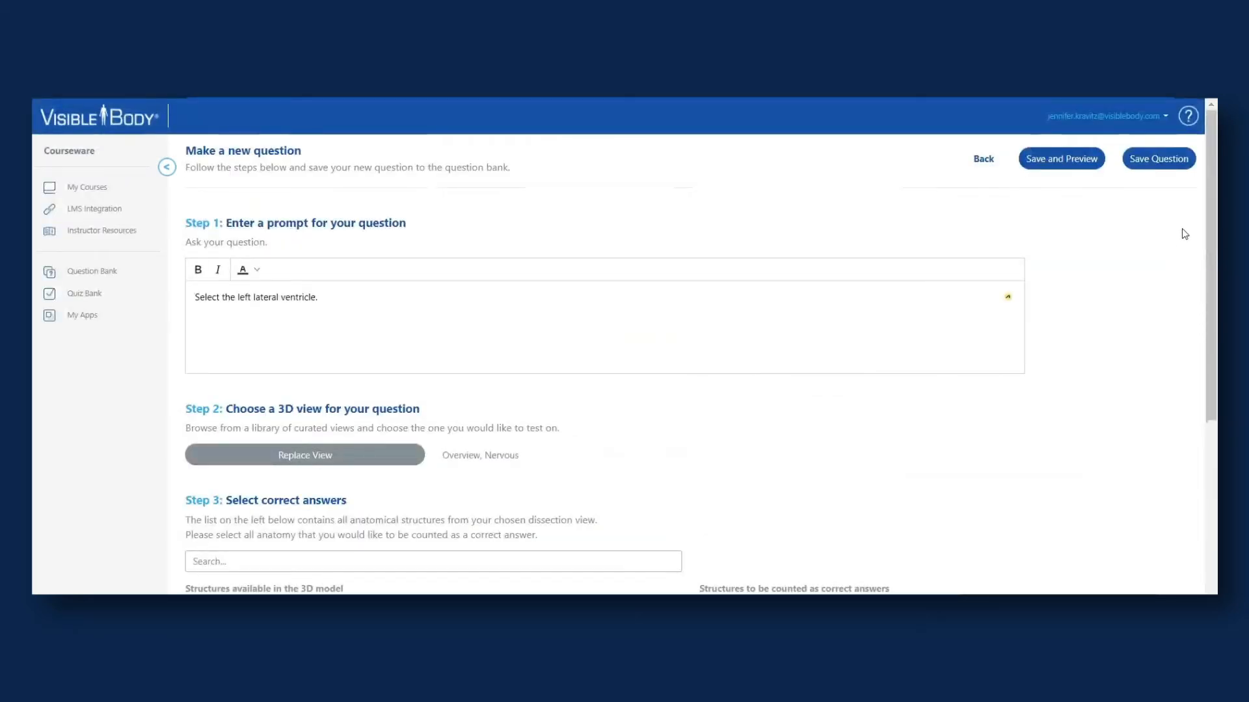
Save the new question and choose to add it to a quiz.
{"action": "left_click", "coordinate": [1152, 165]}
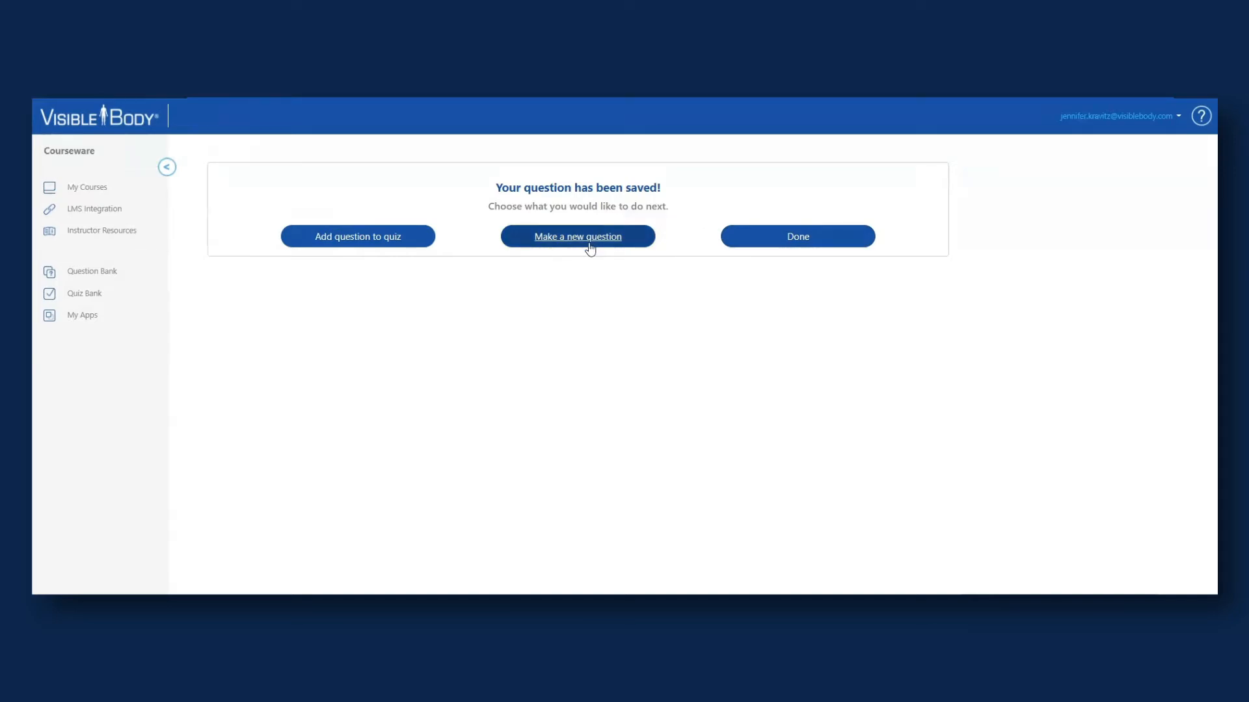
{"action": "left_click", "coordinate": [367, 238]}
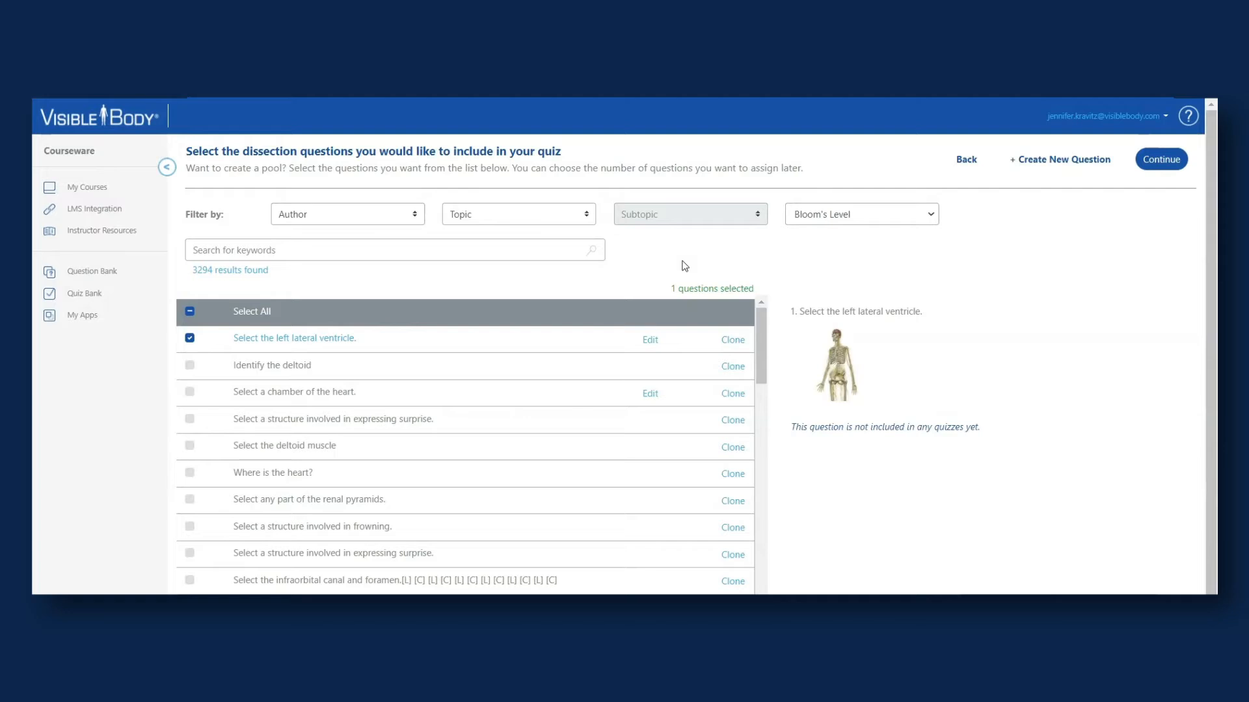
Filter the Quiz Bank by author Visible Body, question type Dissection, topic Nervous System and subtopic Brain.
{"action": "left_click", "coordinate": [82, 296]}
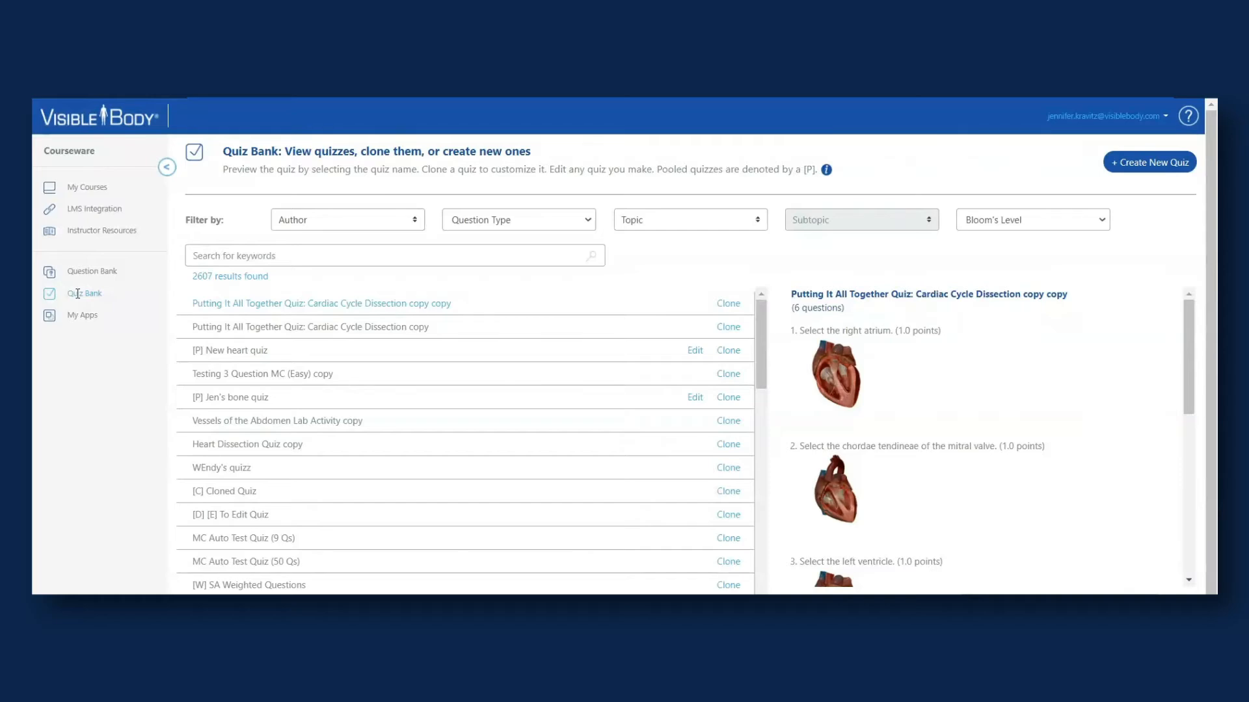
{"action": "left_click", "coordinate": [414, 221]}
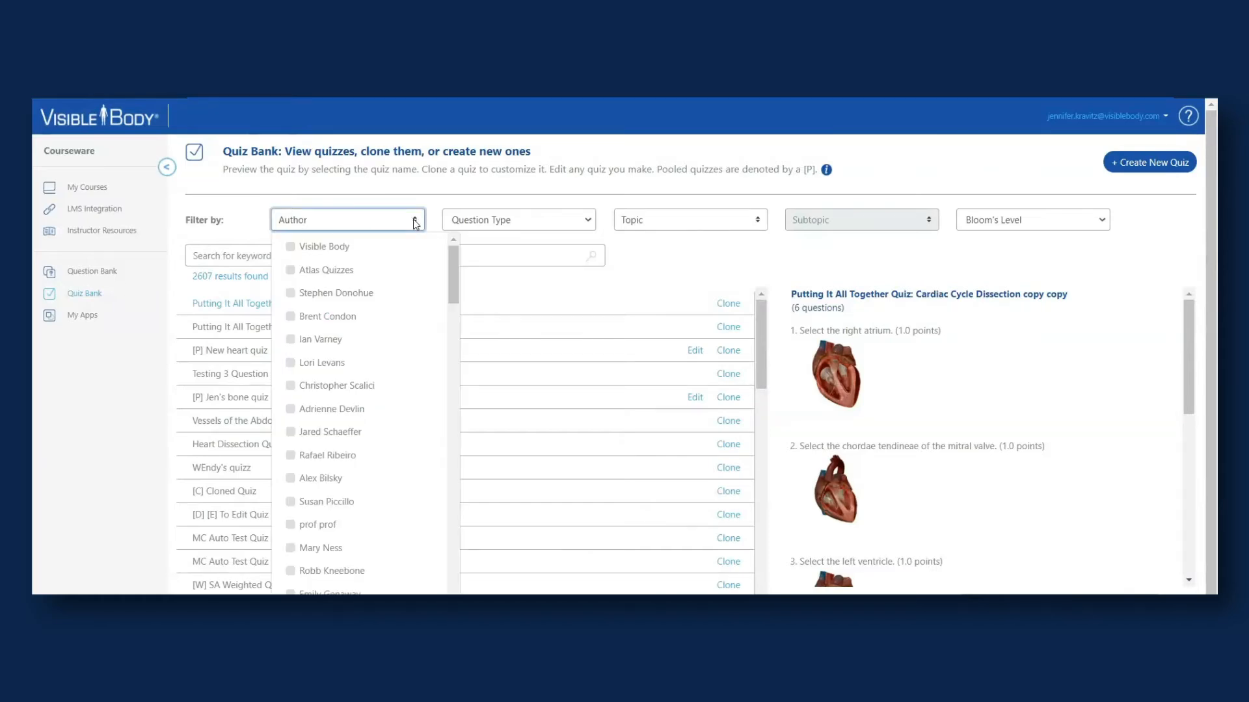
{"action": "left_click", "coordinate": [290, 247]}
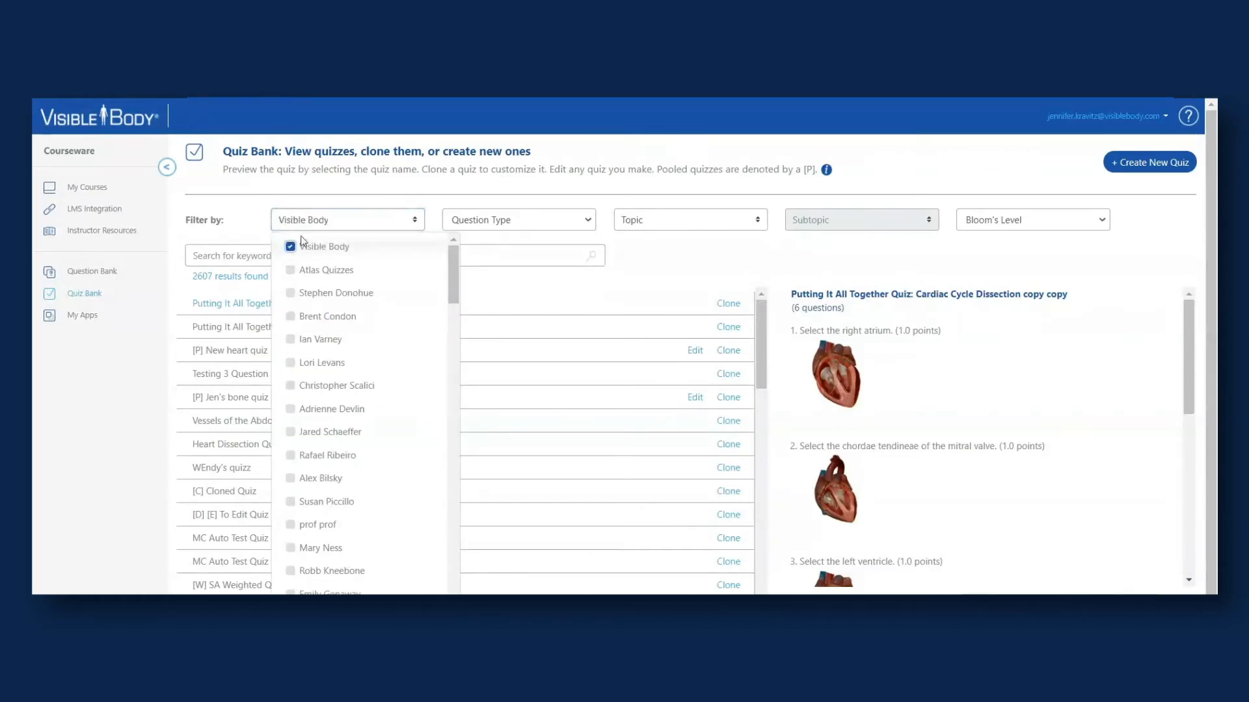
{"action": "left_click", "coordinate": [589, 221]}
{"action": "left_click", "coordinate": [528, 274]}
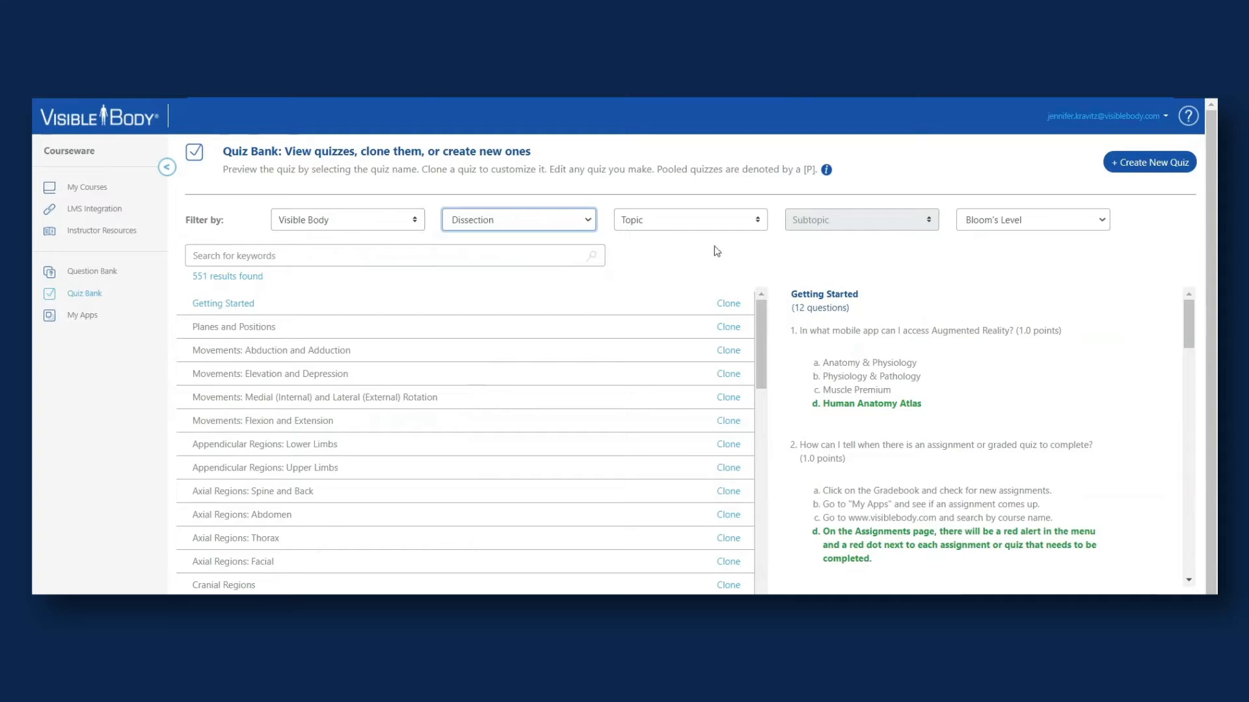
{"action": "left_click", "coordinate": [759, 220]}
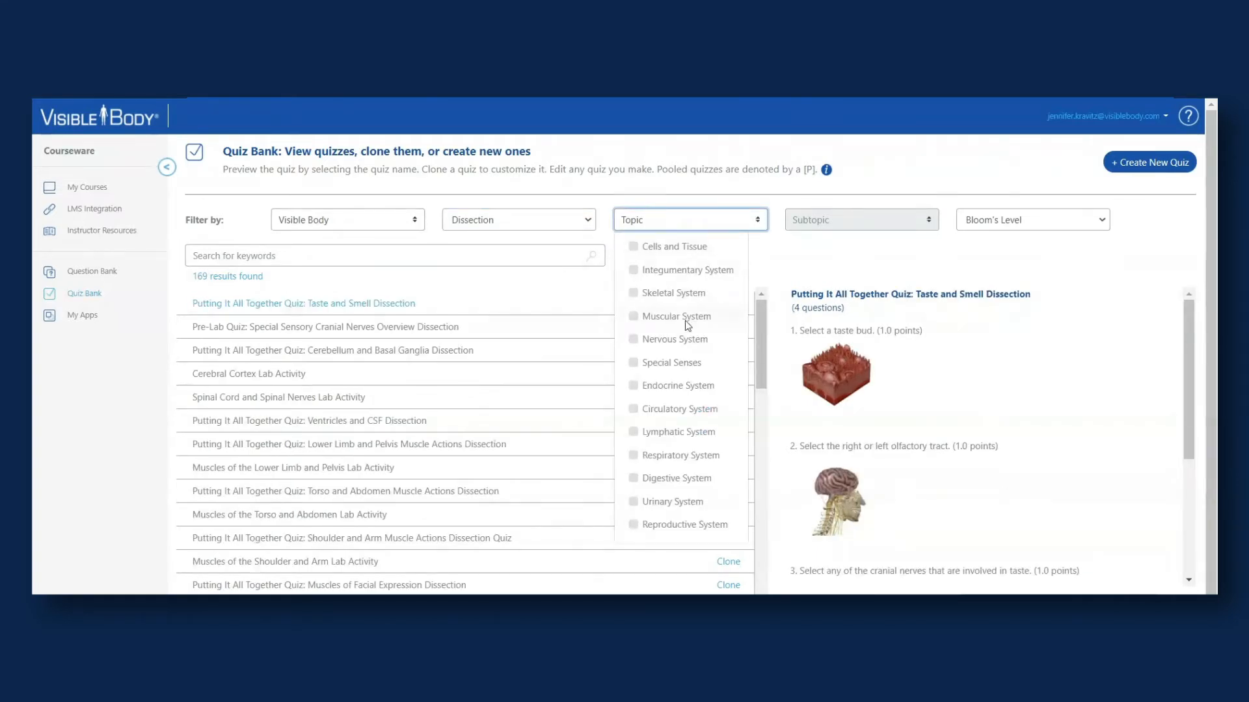
{"action": "left_click", "coordinate": [633, 339]}
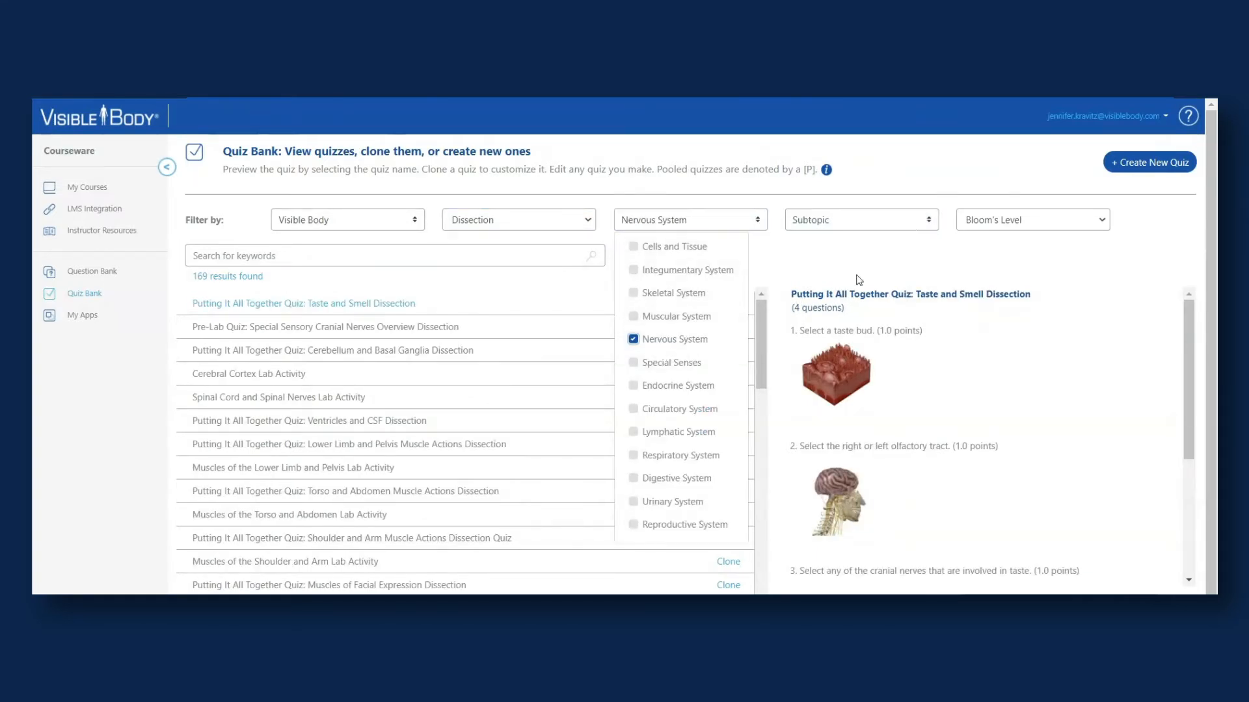
{"action": "left_click", "coordinate": [923, 222]}
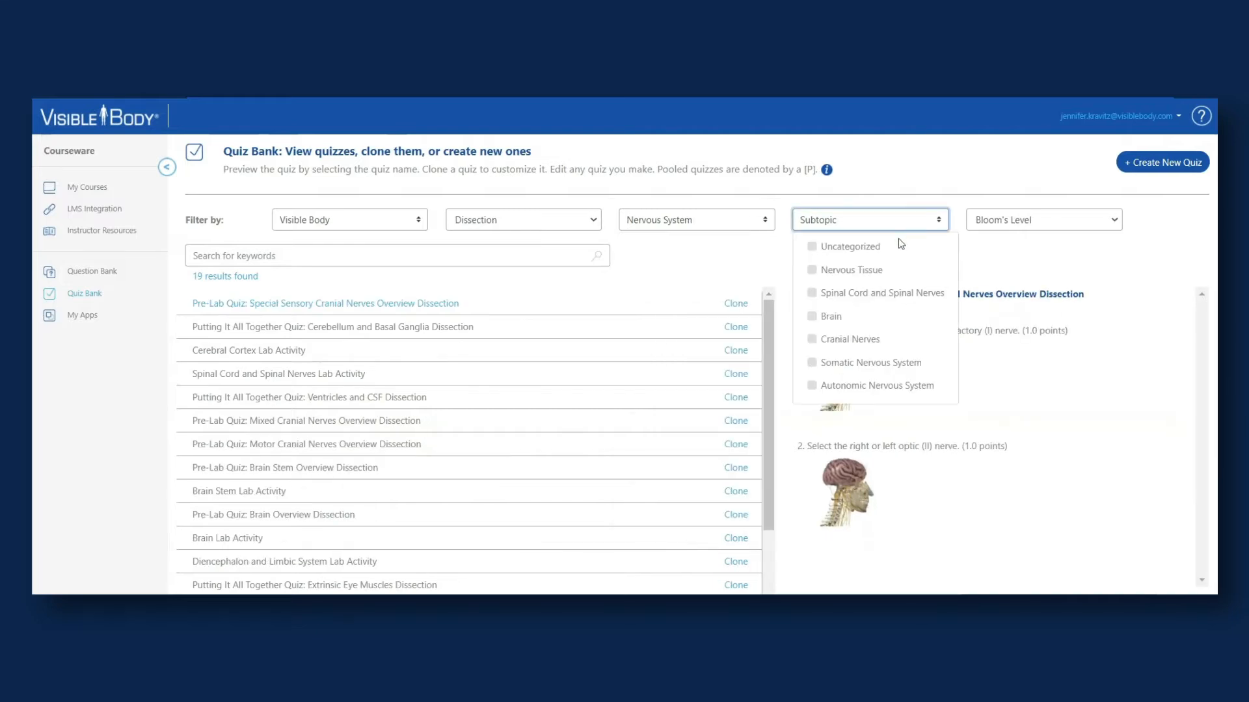
{"action": "left_click", "coordinate": [811, 317]}
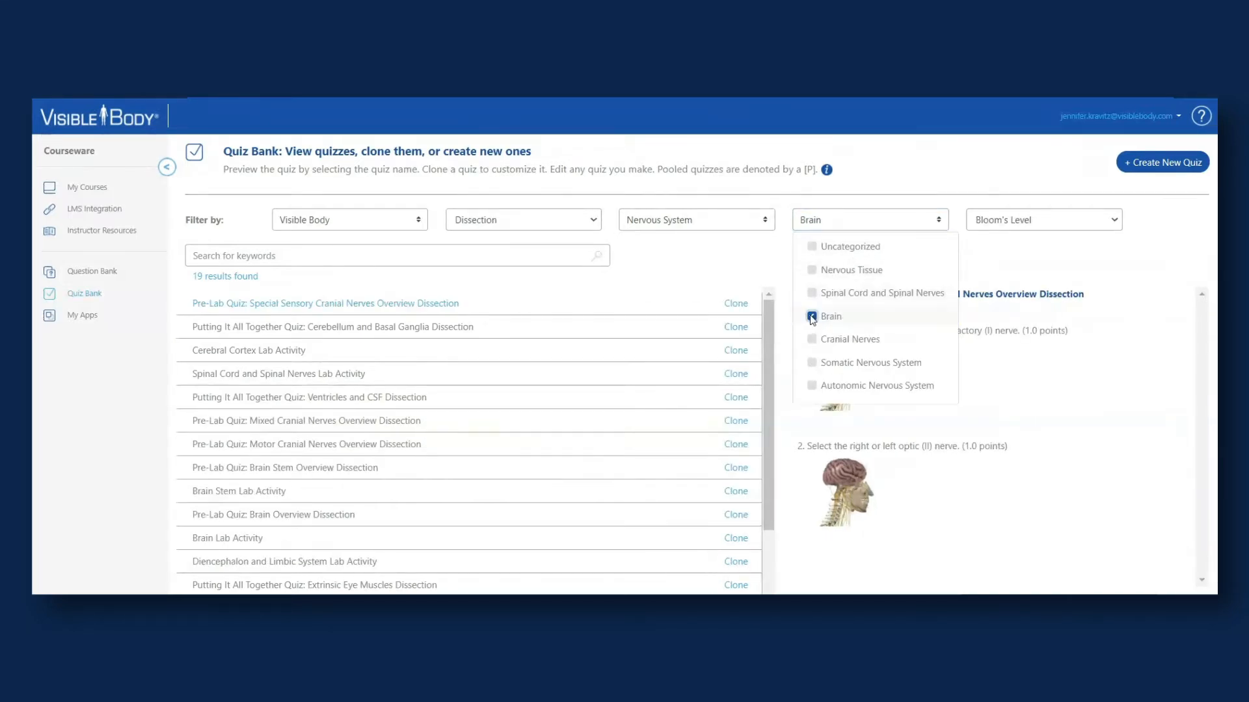
{"action": "left_click", "coordinate": [277, 256]}
{"action": "left_click", "coordinate": [681, 259]}
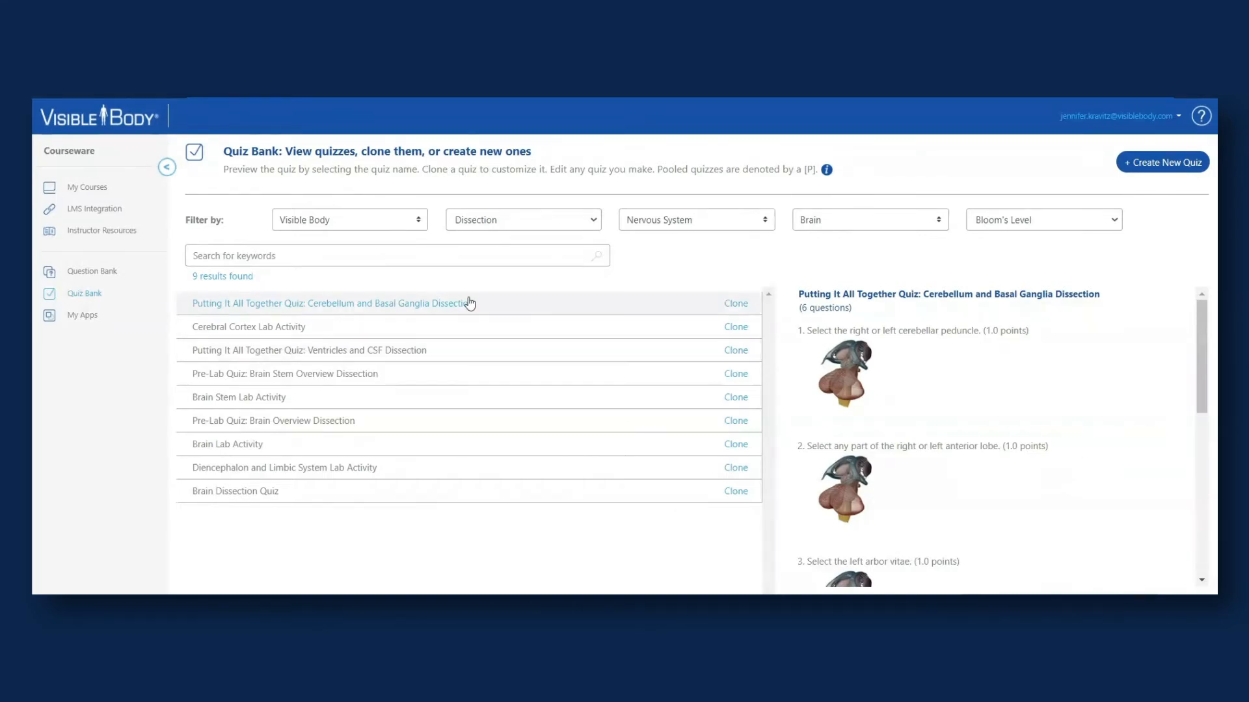
Clone the Brain Dissection Quiz and save the copy under the name "Hard brain quiz".
{"action": "left_click_drag", "start_coordinate": [1200, 349], "coordinate": [1200, 428]}
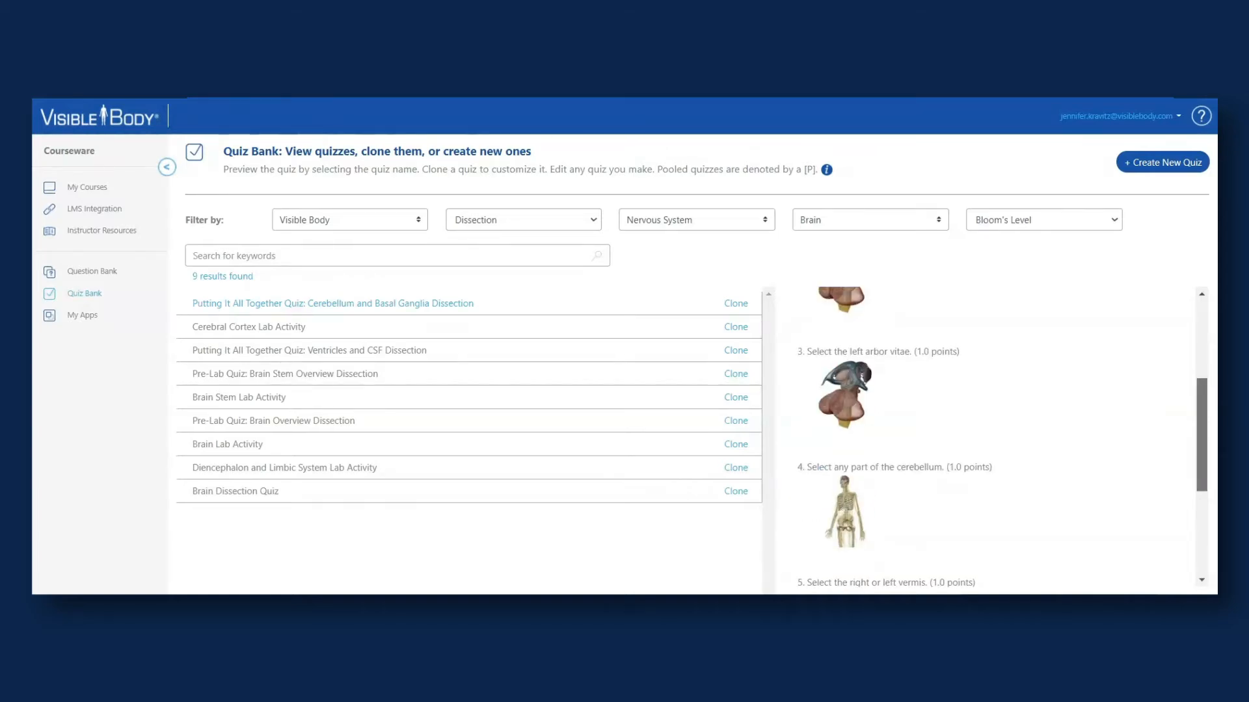
{"action": "left_click", "coordinate": [224, 492]}
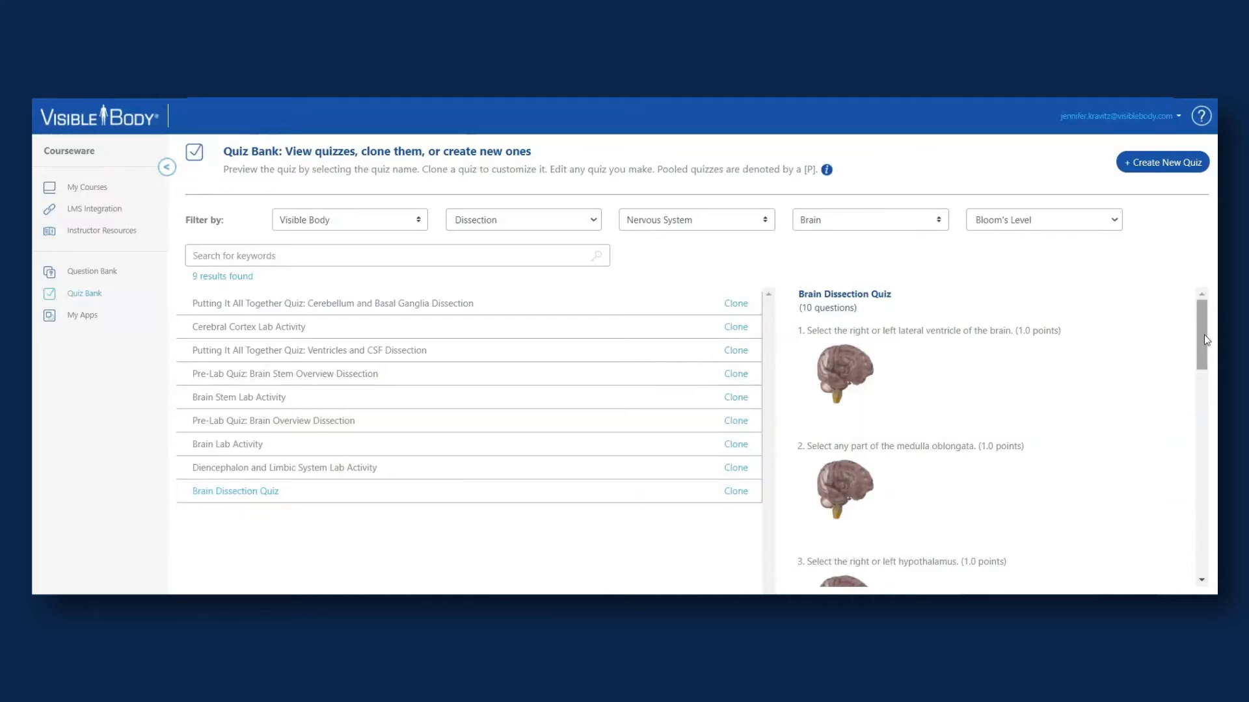
{"action": "left_click_drag", "start_coordinate": [1204, 334], "coordinate": [1191, 306]}
{"action": "left_click", "coordinate": [734, 492]}
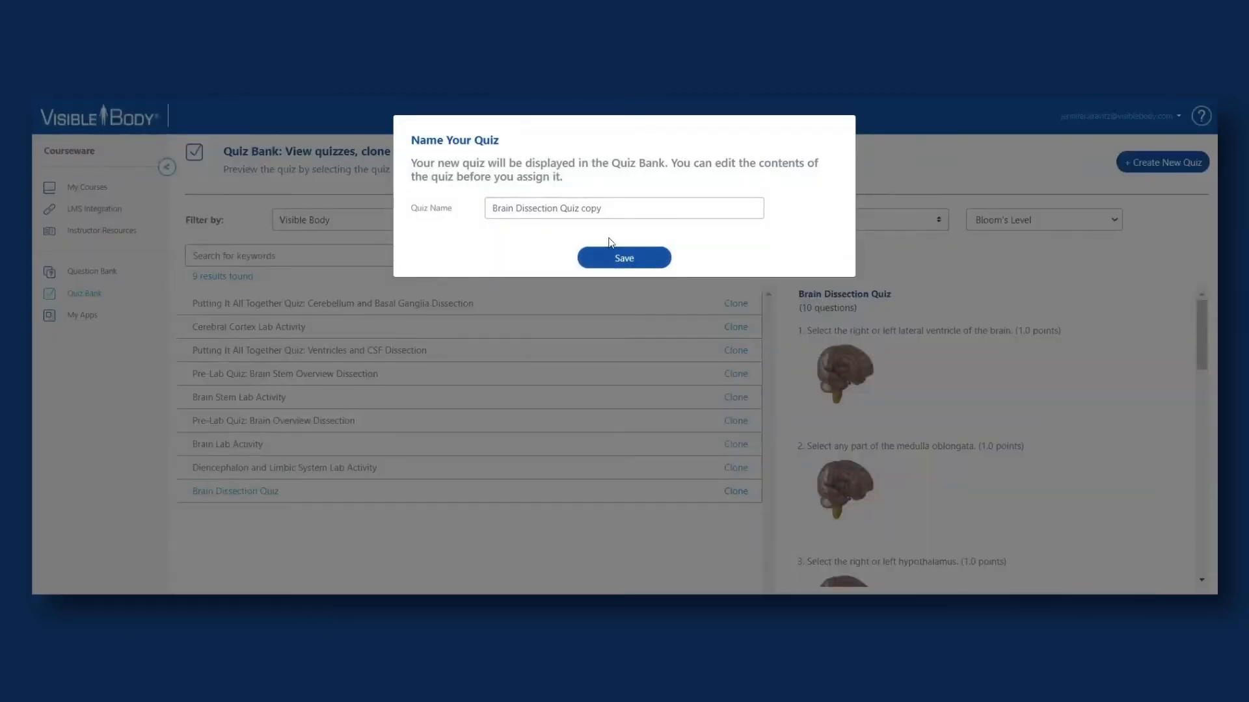
{"action": "left_click_drag", "start_coordinate": [618, 208], "coordinate": [355, 164]}
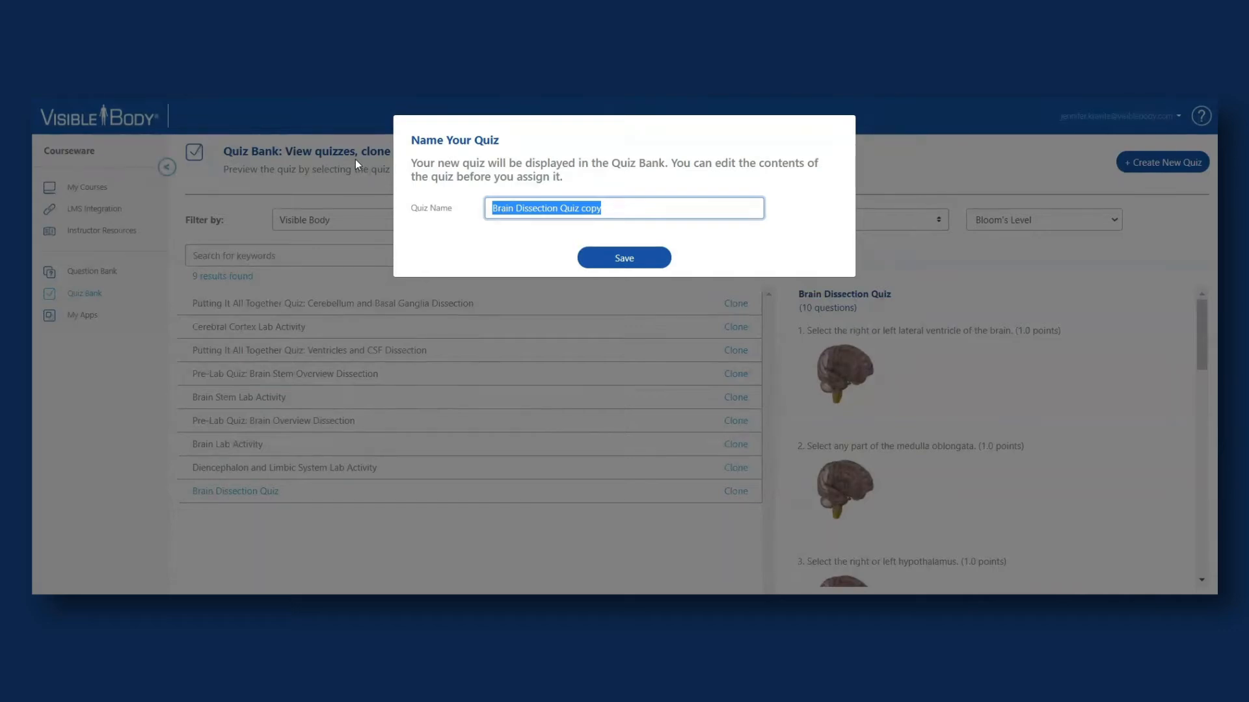
{"action": "type", "text": "Hard"}
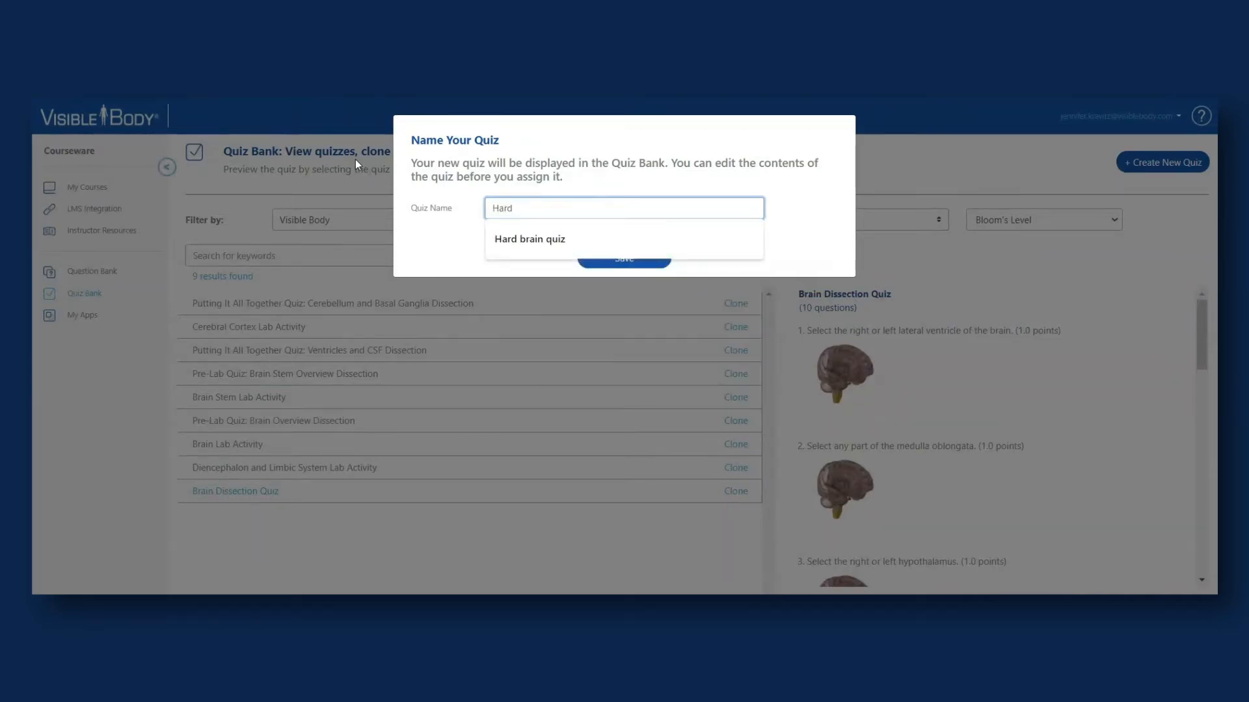
{"action": "left_click", "coordinate": [519, 250]}
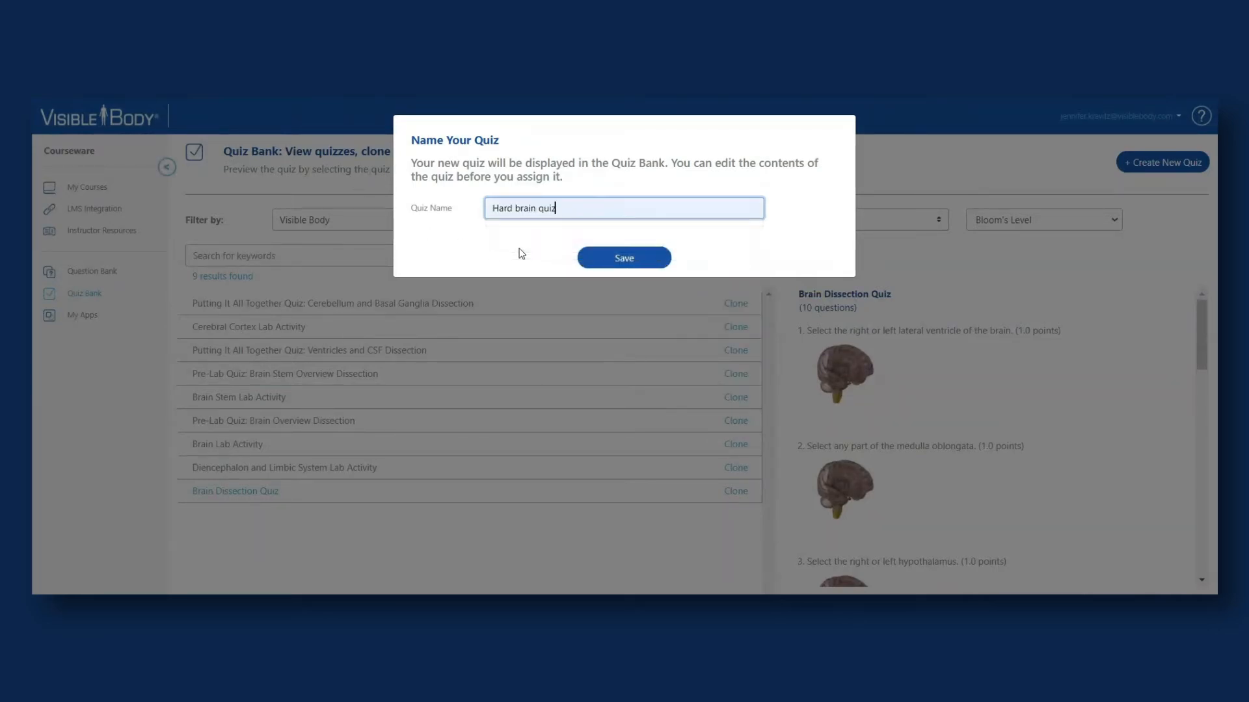
{"action": "left_click", "coordinate": [616, 266]}
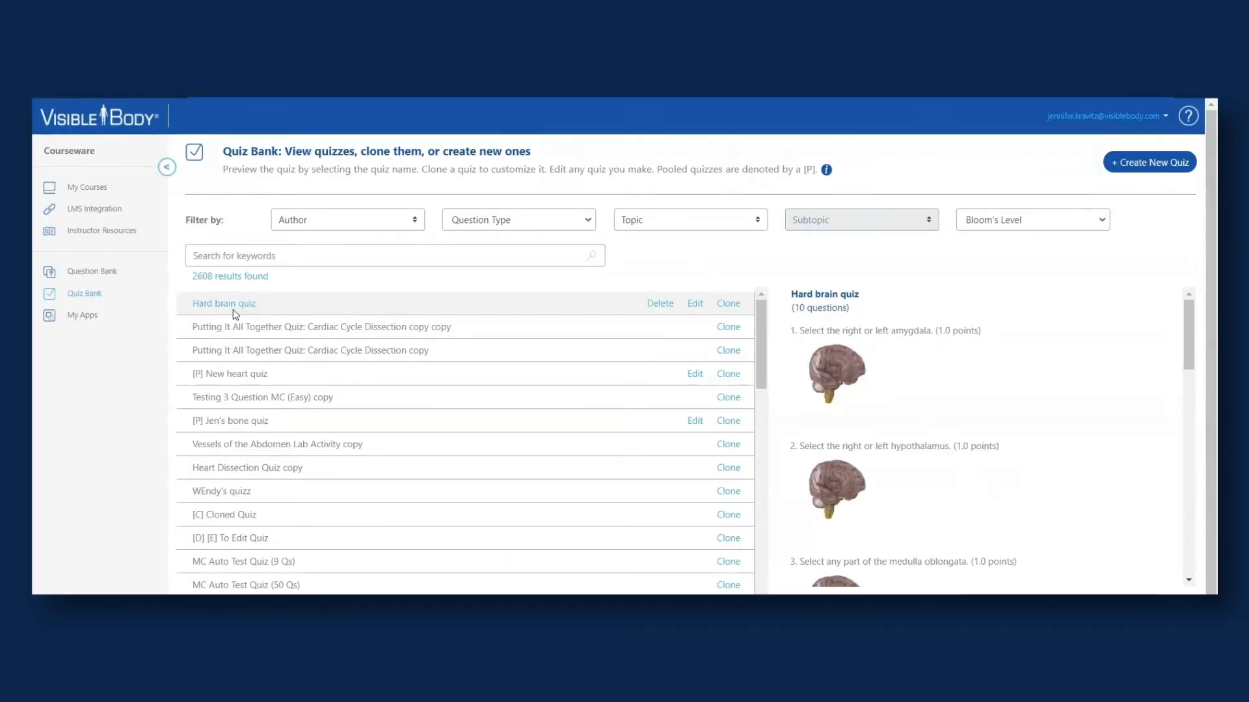
Open "Hard brain quiz" for editing and turn off its randomized question order.
{"action": "left_click", "coordinate": [694, 305]}
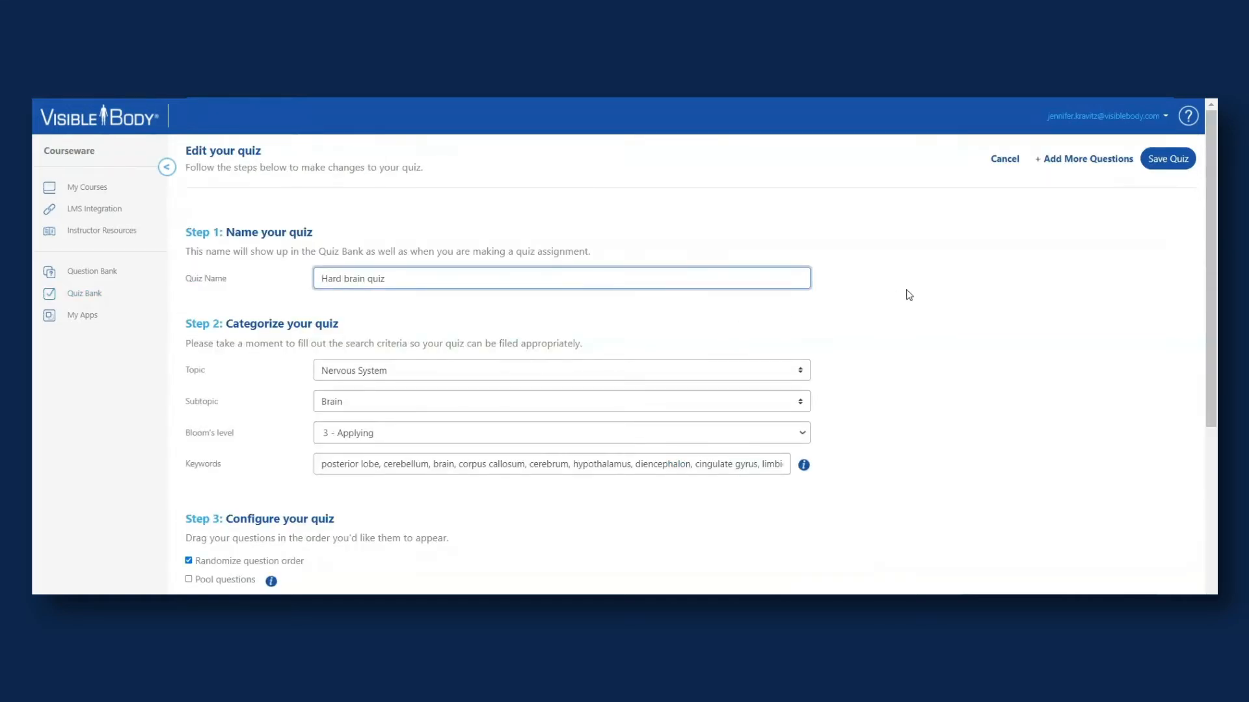
{"action": "scroll", "coordinate": [905, 283], "scroll_direction": "down", "scroll_amount": 5}
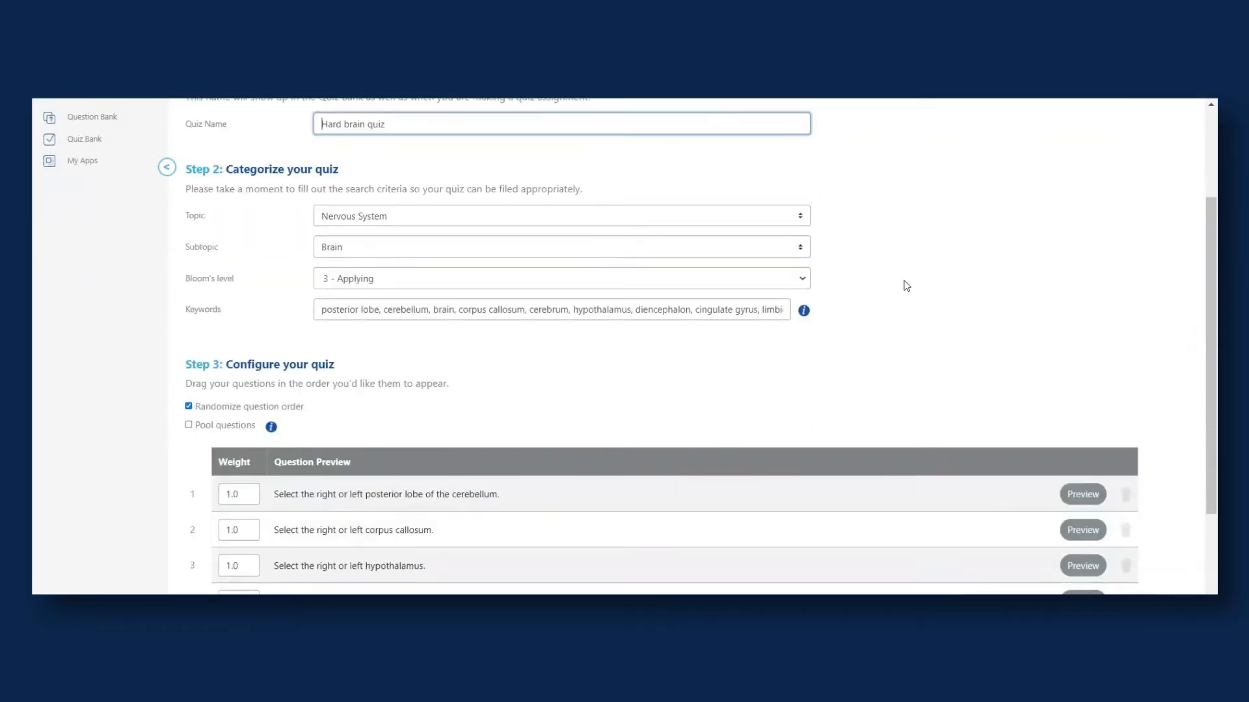
{"action": "scroll", "coordinate": [904, 283], "scroll_direction": "down", "scroll_amount": 1}
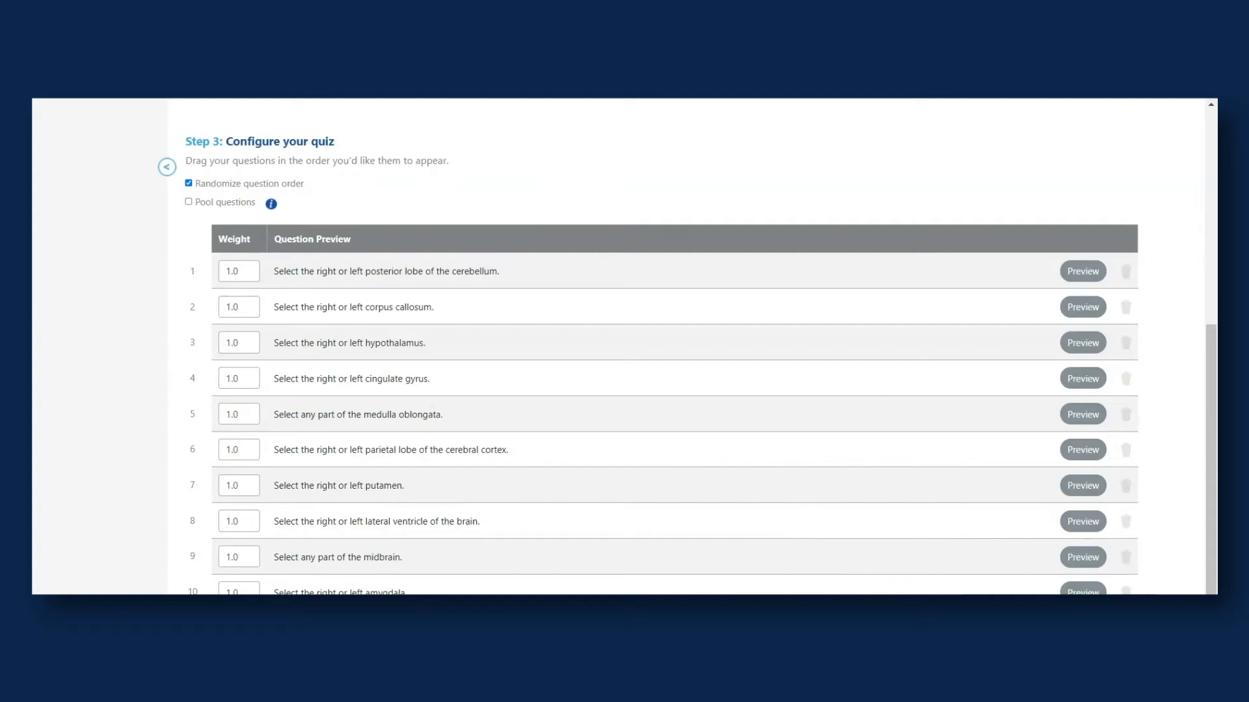
{"action": "left_click", "coordinate": [189, 184]}
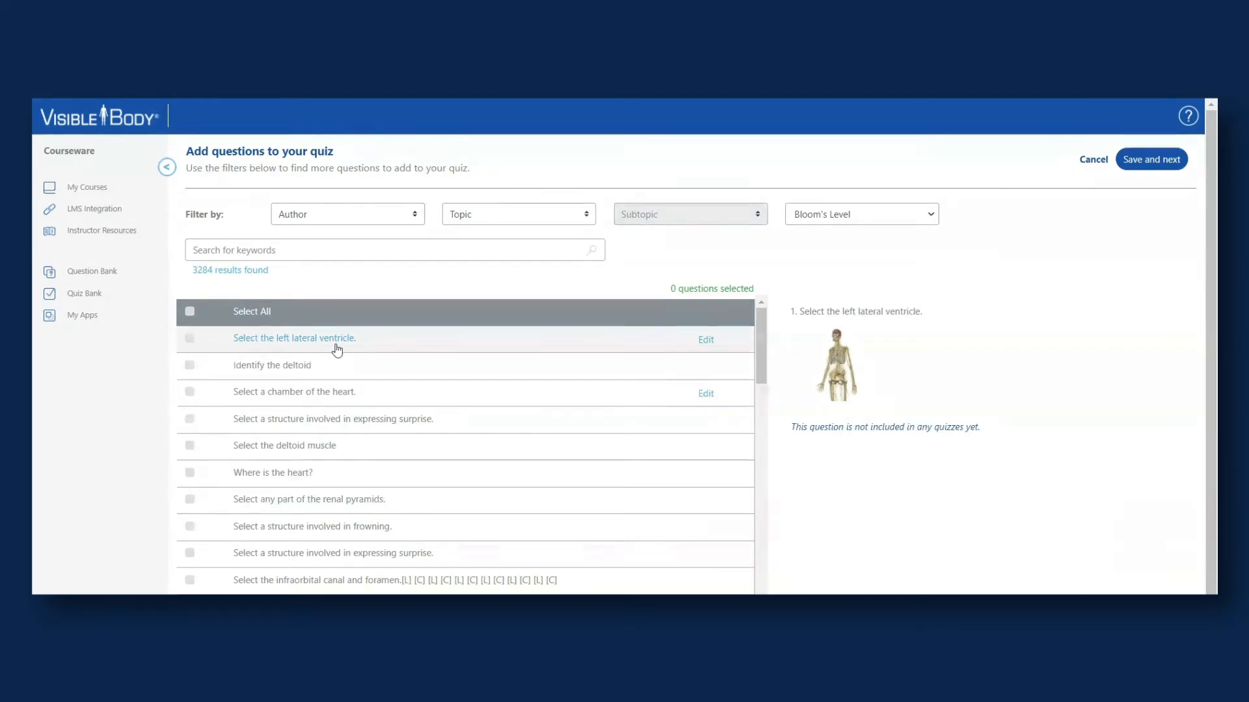
Add the question "Select the left lateral ventricle." to the quiz and save the quiz.
{"action": "left_click", "coordinate": [189, 339]}
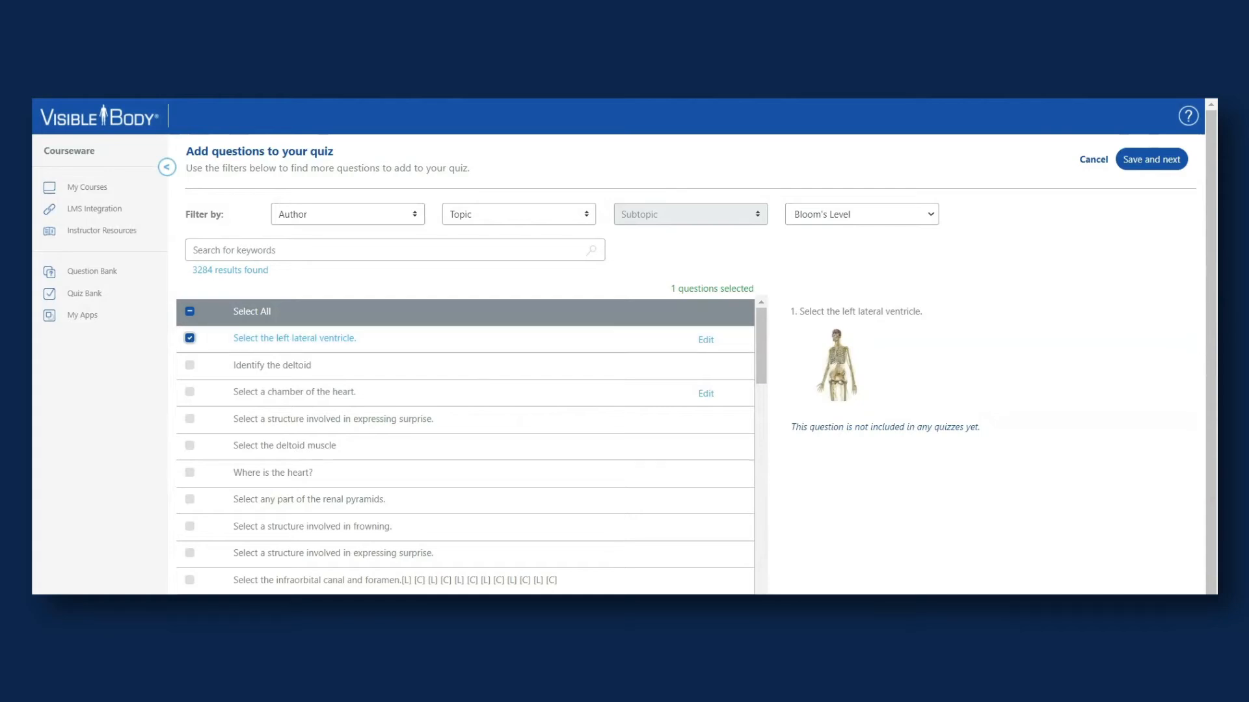
{"action": "left_click", "coordinate": [1153, 160]}
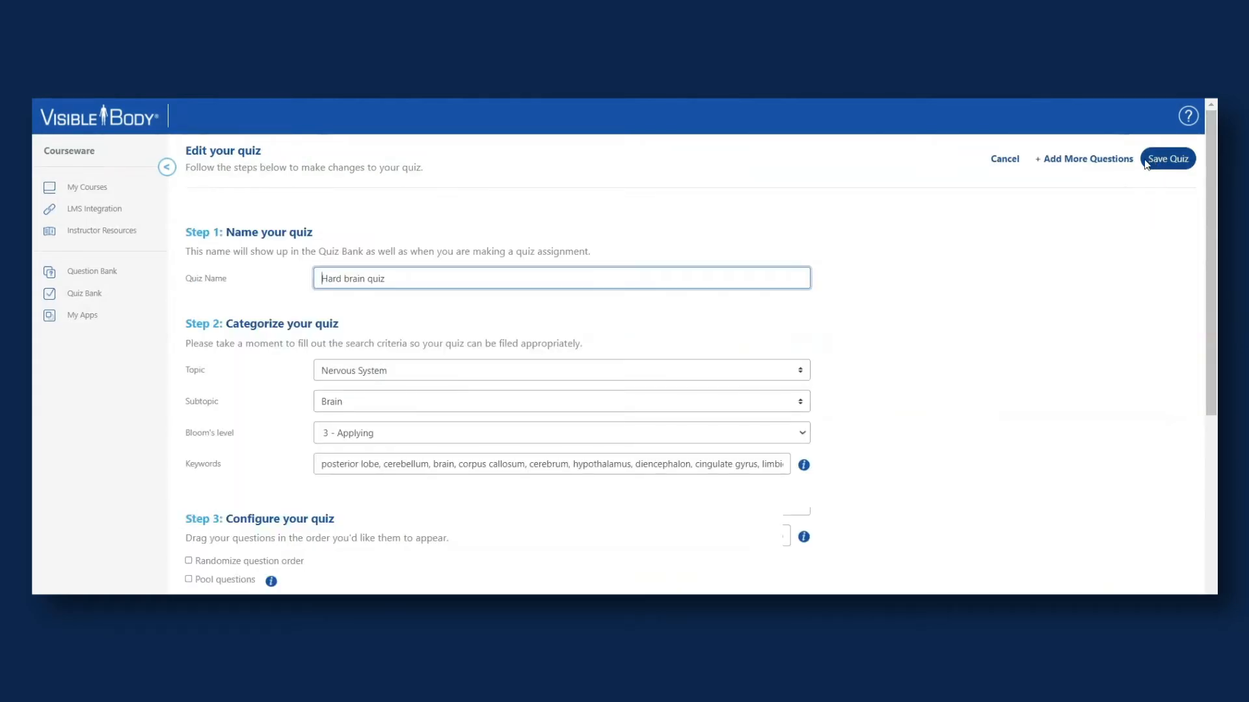
{"action": "scroll", "coordinate": [999, 333], "scroll_direction": "down", "scroll_amount": 3}
{"action": "scroll", "coordinate": [1000, 336], "scroll_direction": "down", "scroll_amount": 2}
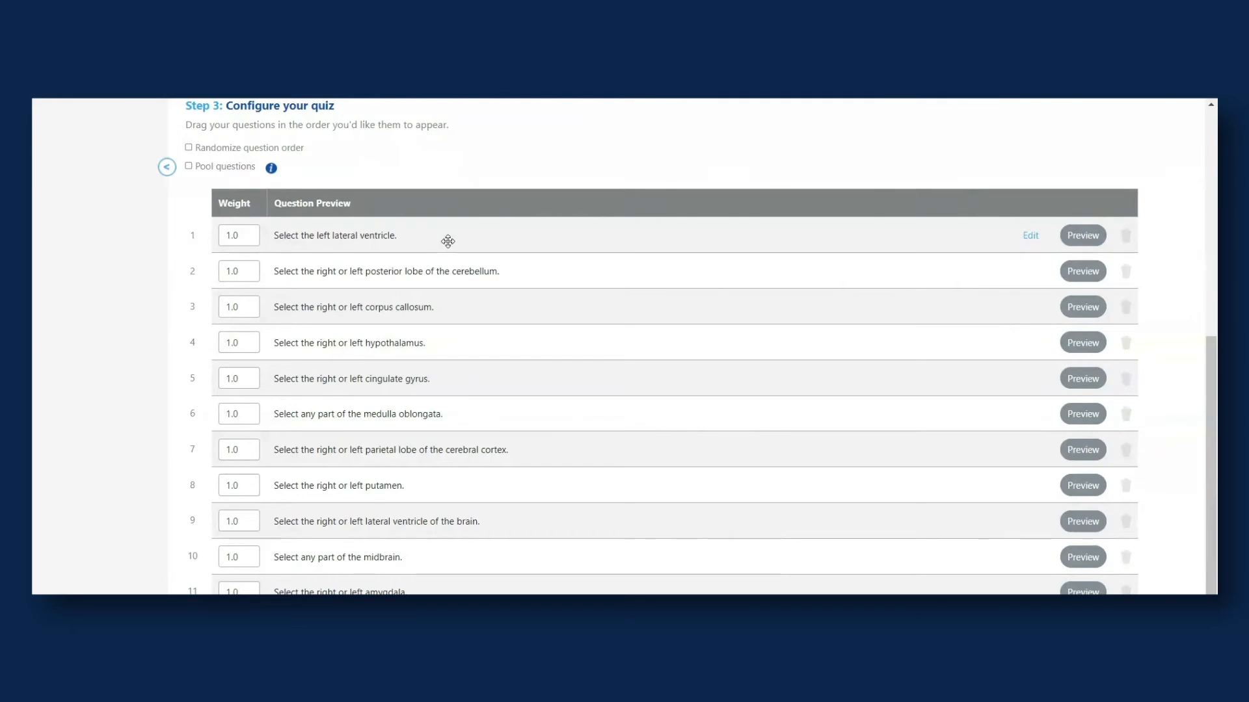
{"action": "left_click_drag", "start_coordinate": [445, 243], "coordinate": [489, 206]}
{"action": "scroll", "coordinate": [1168, 219], "scroll_direction": "up", "scroll_amount": 5}
{"action": "scroll", "coordinate": [1168, 218], "scroll_direction": "up", "scroll_amount": 2}
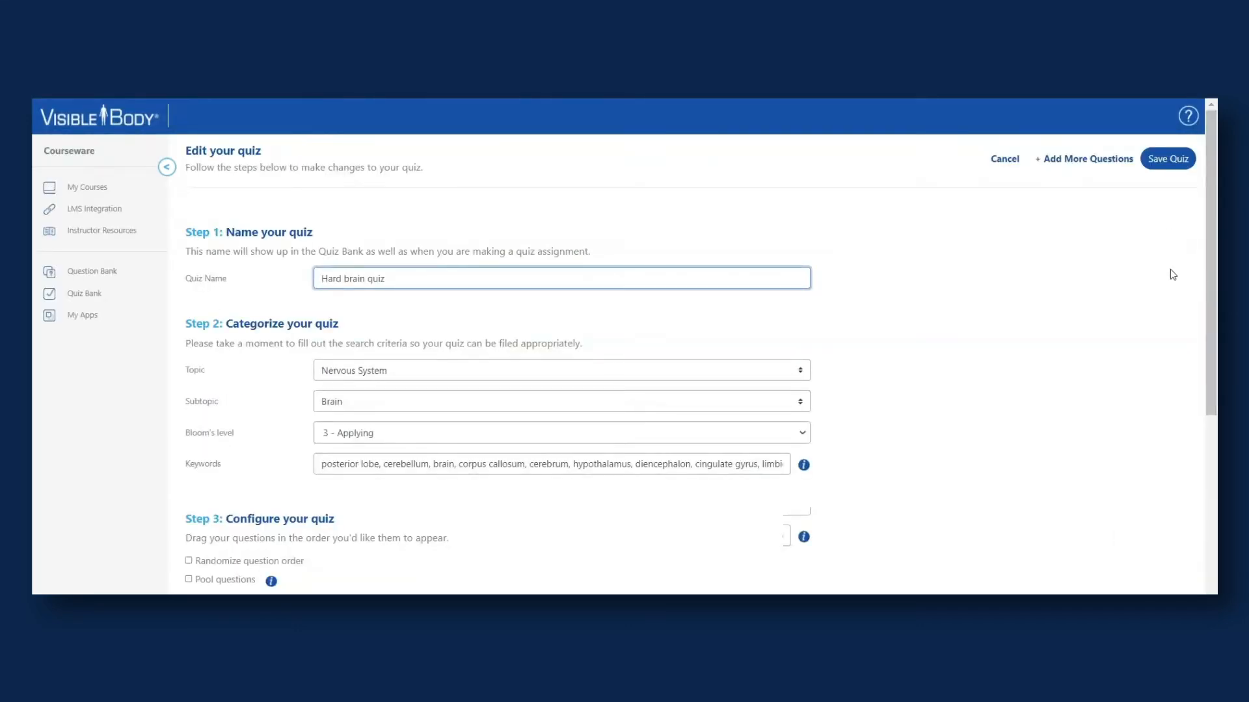
{"action": "left_click", "coordinate": [1164, 162]}
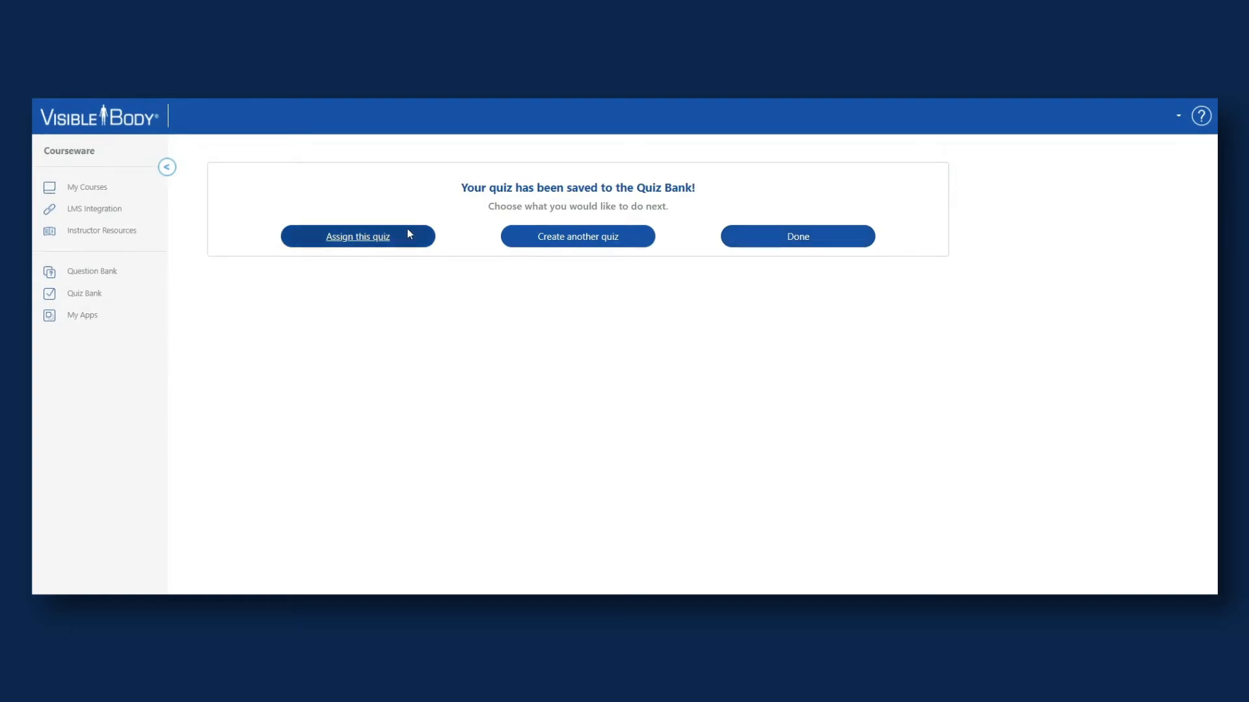
{"action": "left_click", "coordinate": [806, 240]}
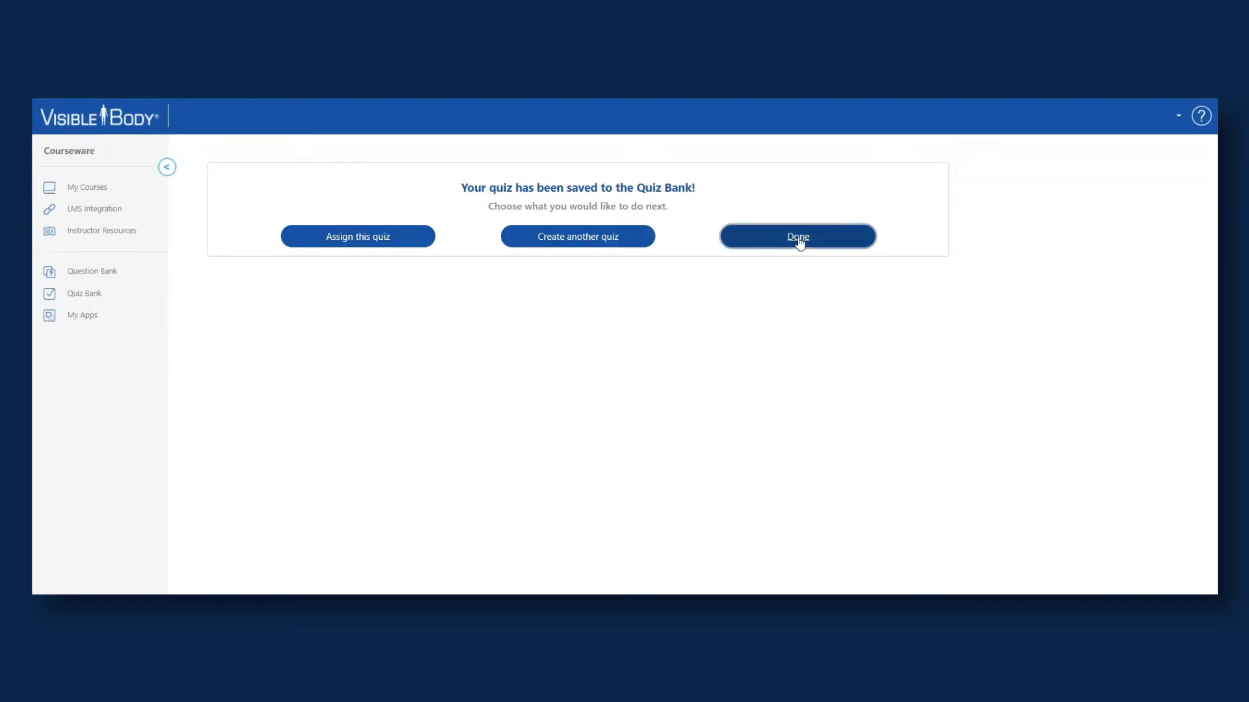
Start a new assignment in Test Course with Graded Quiz Bank as its source and "Hard brain quiz" as its quiz.
{"action": "left_click", "coordinate": [90, 188]}
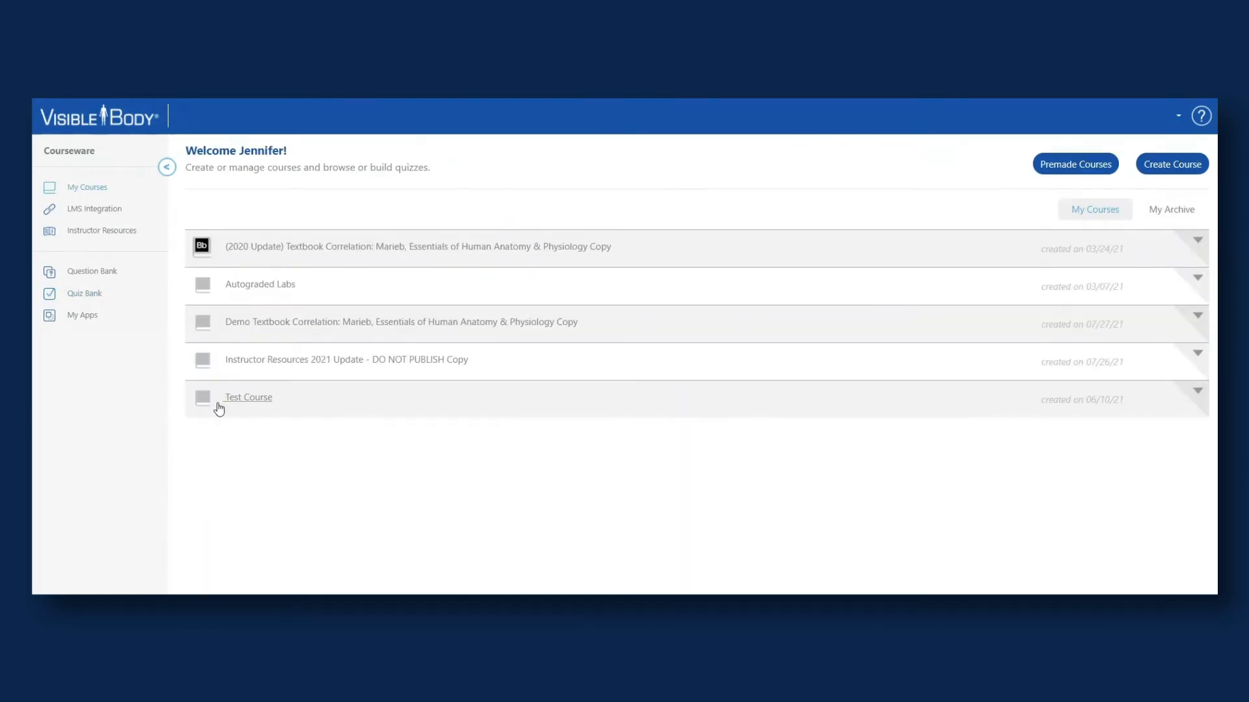
{"action": "left_click", "coordinate": [259, 403]}
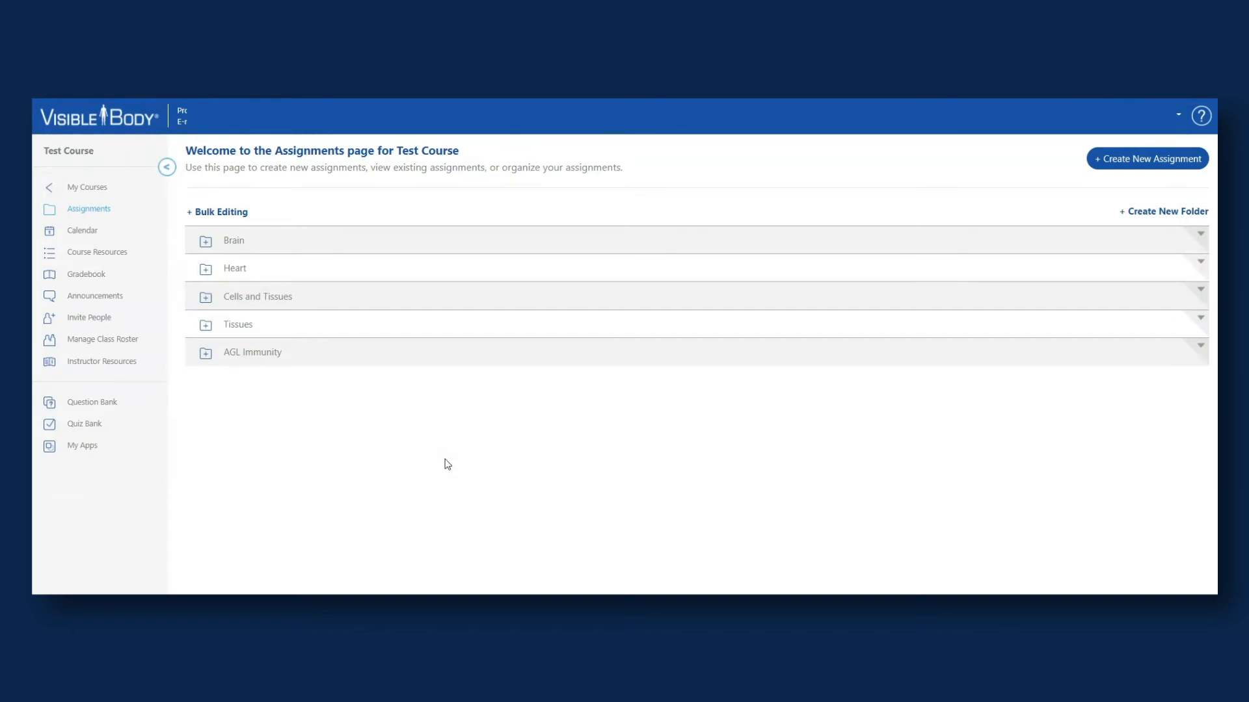
{"action": "left_click", "coordinate": [1159, 168]}
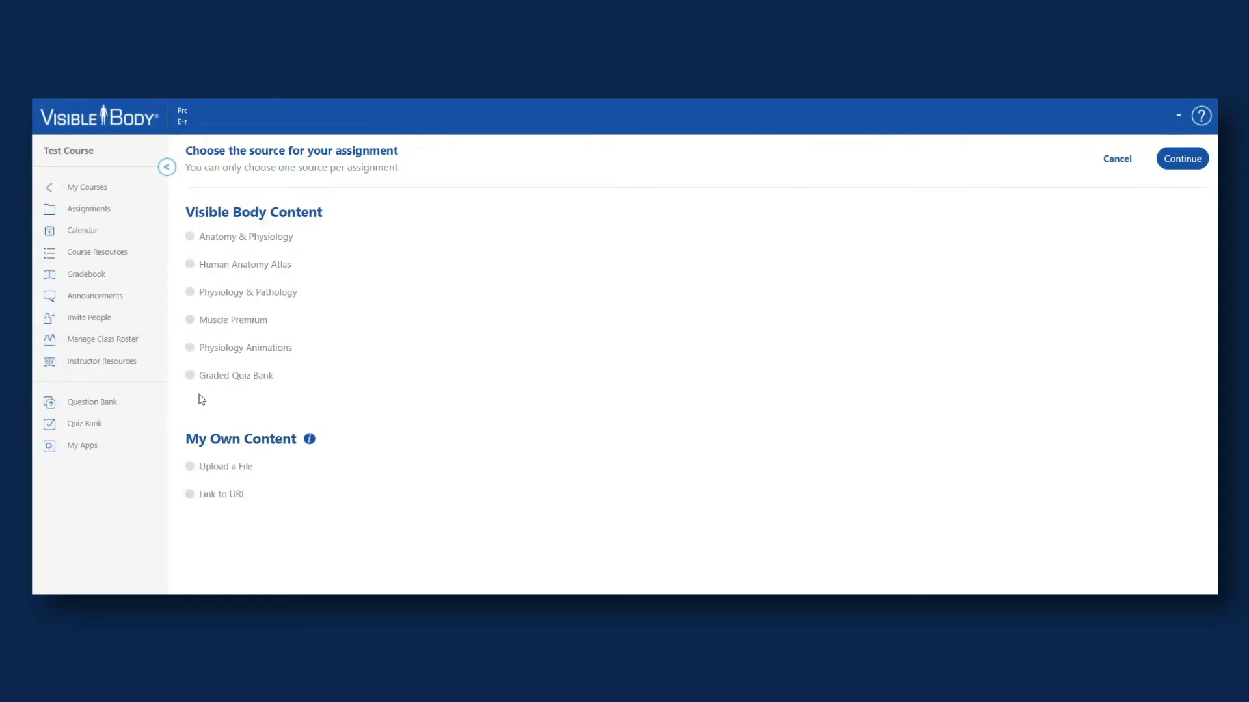
{"action": "left_click", "coordinate": [189, 375]}
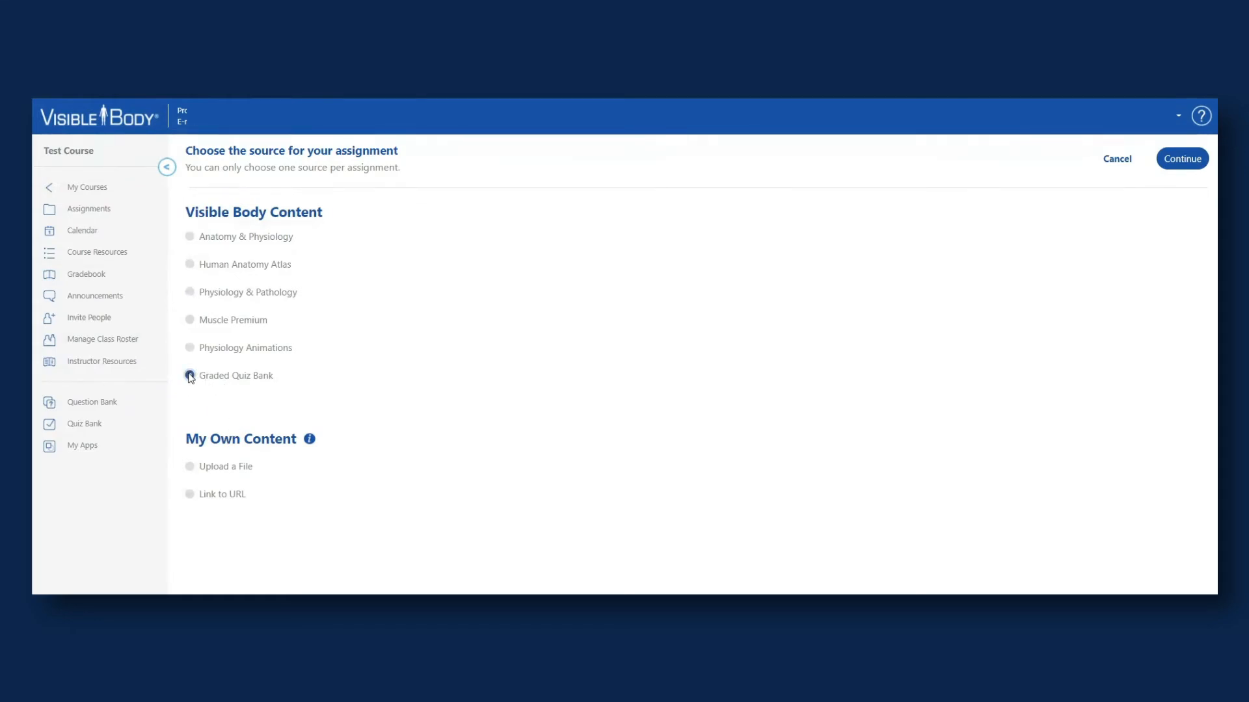
{"action": "left_click", "coordinate": [1182, 160]}
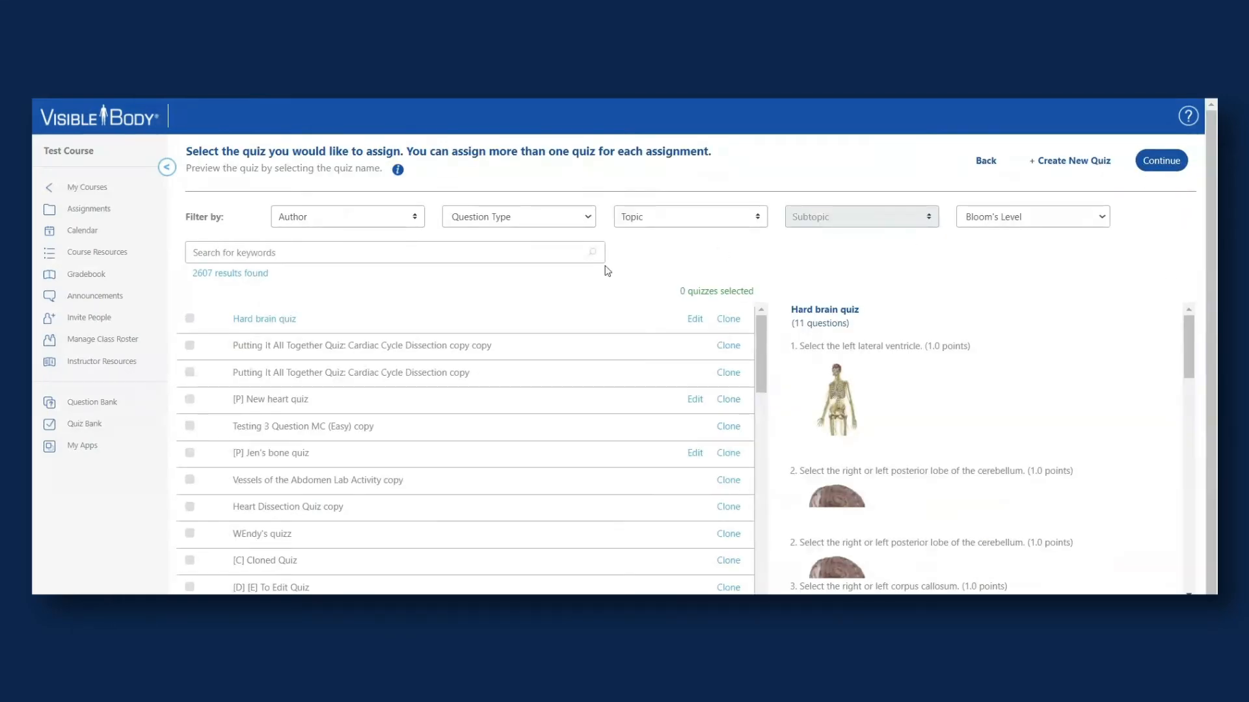
{"action": "left_click", "coordinate": [190, 319]}
{"action": "left_click", "coordinate": [1156, 162]}
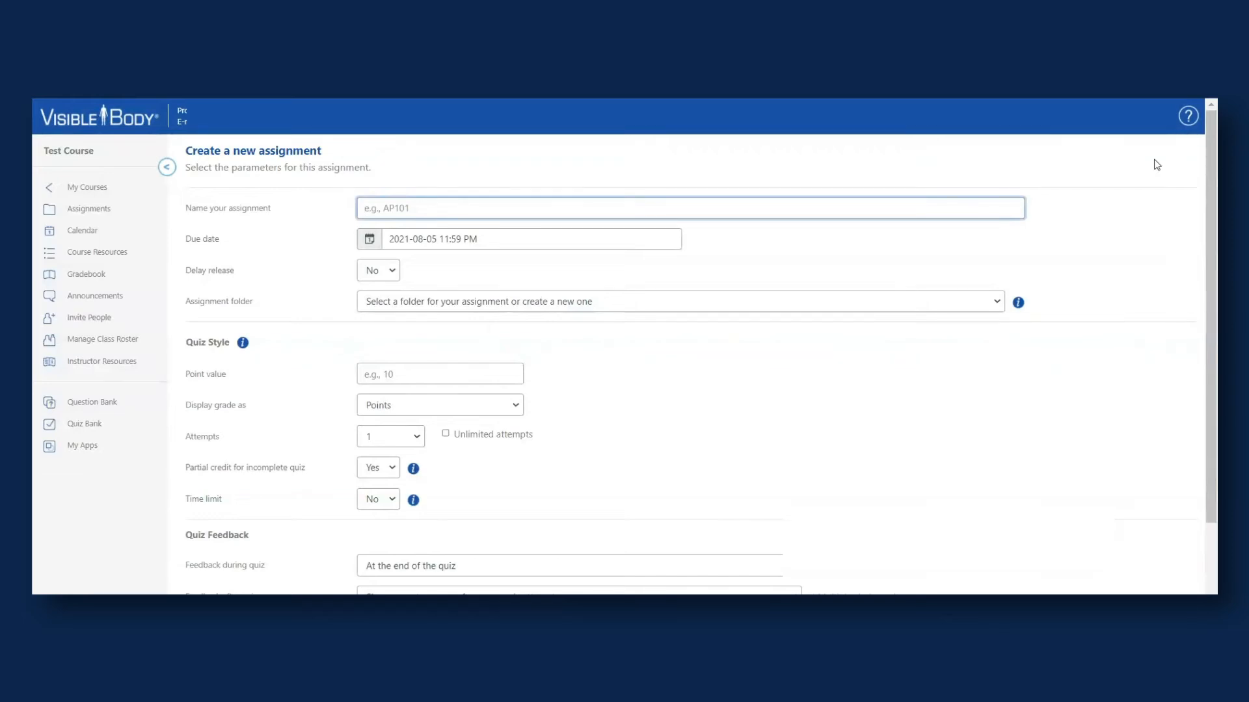
Name the new assignment "Brain quiz".
{"action": "left_click", "coordinate": [528, 215]}
{"action": "type", "text": "Braiin"}
{"action": "key", "text": "BackSpace"}
{"action": "key", "text": "BackSpace"}
{"action": "key", "text": "BackSpace"}
{"action": "key", "text": "BackSpace"}
{"action": "type", "text": "in "}
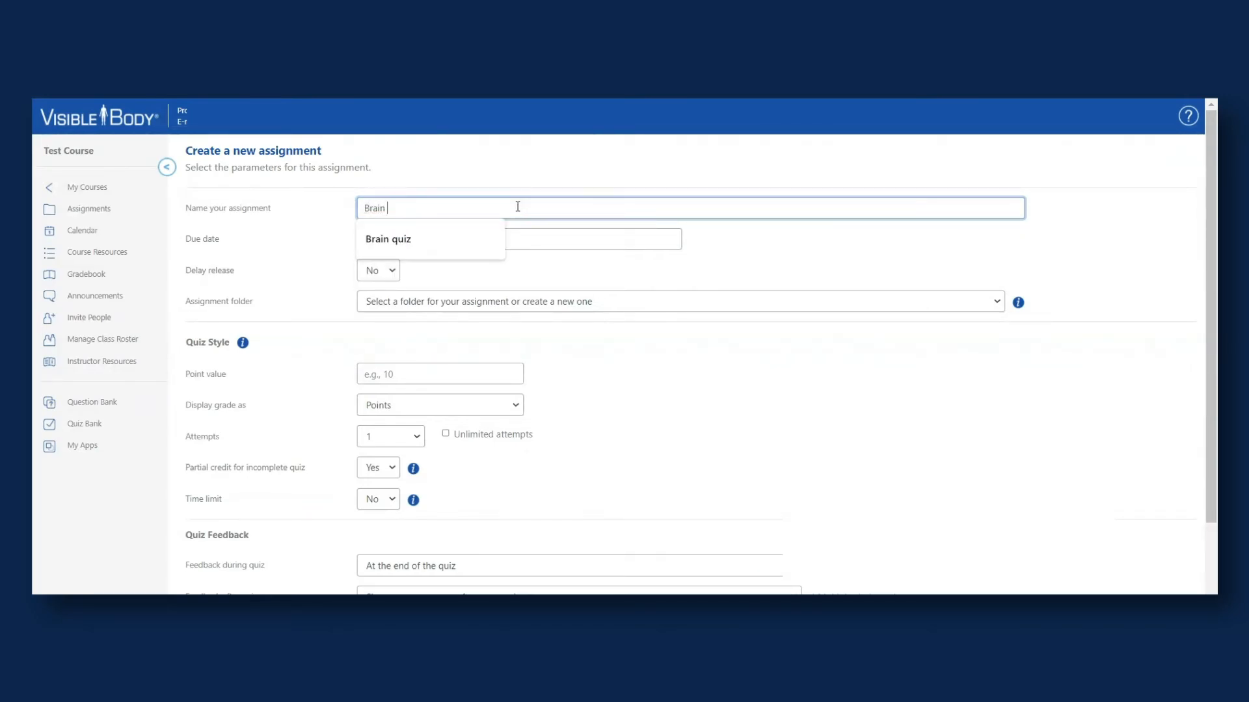
{"action": "type", "text": "quiz"}
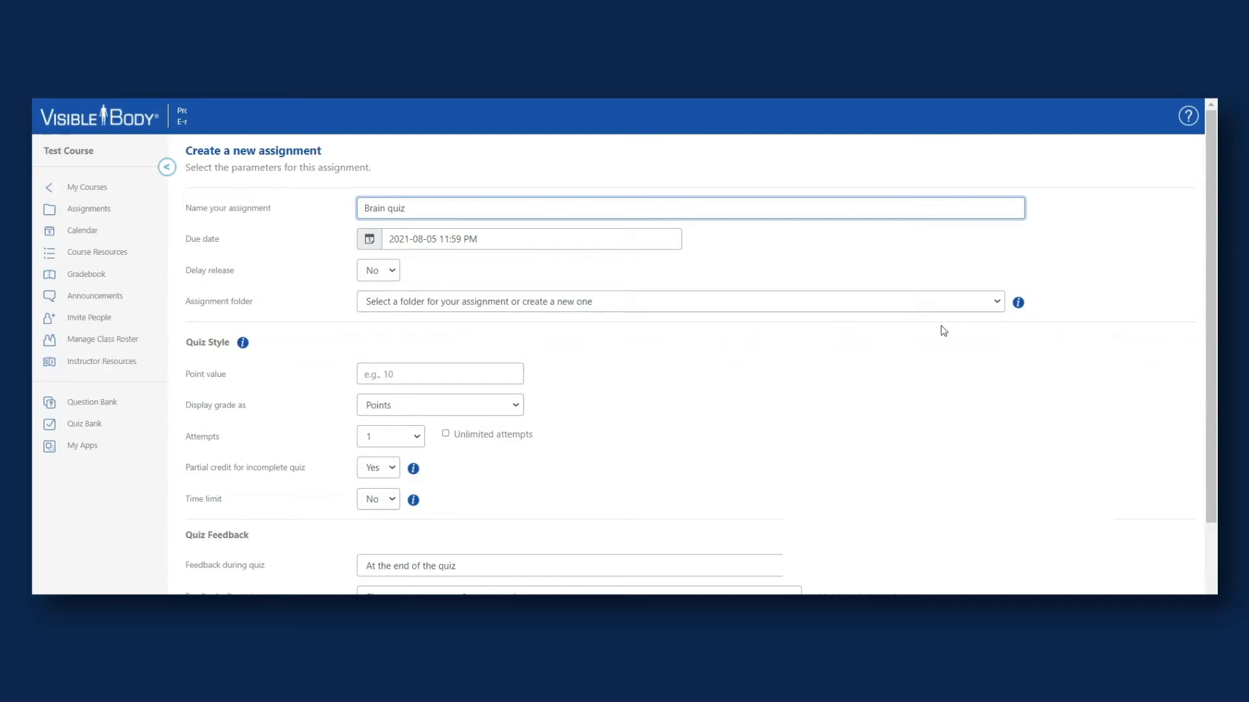
Place the assignment in the Brain folder and set its point value to 5.
{"action": "left_click", "coordinate": [995, 303]}
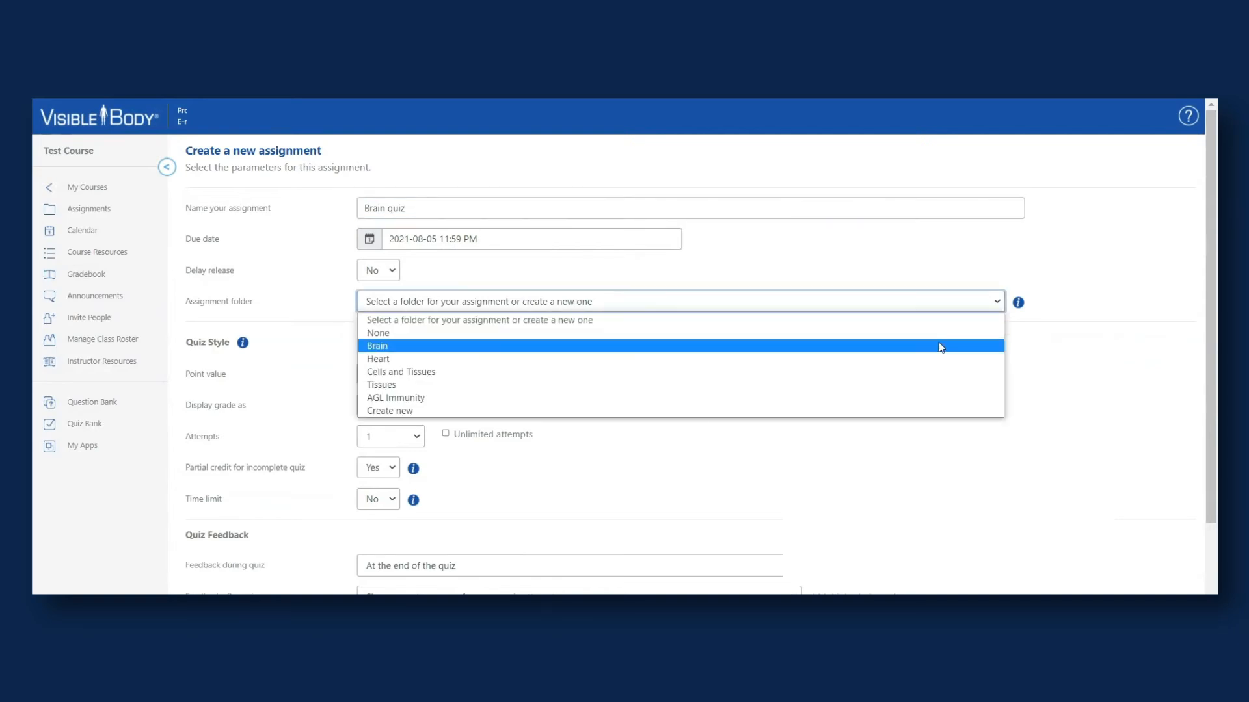
{"action": "left_click", "coordinate": [944, 348]}
{"action": "left_click", "coordinate": [475, 368]}
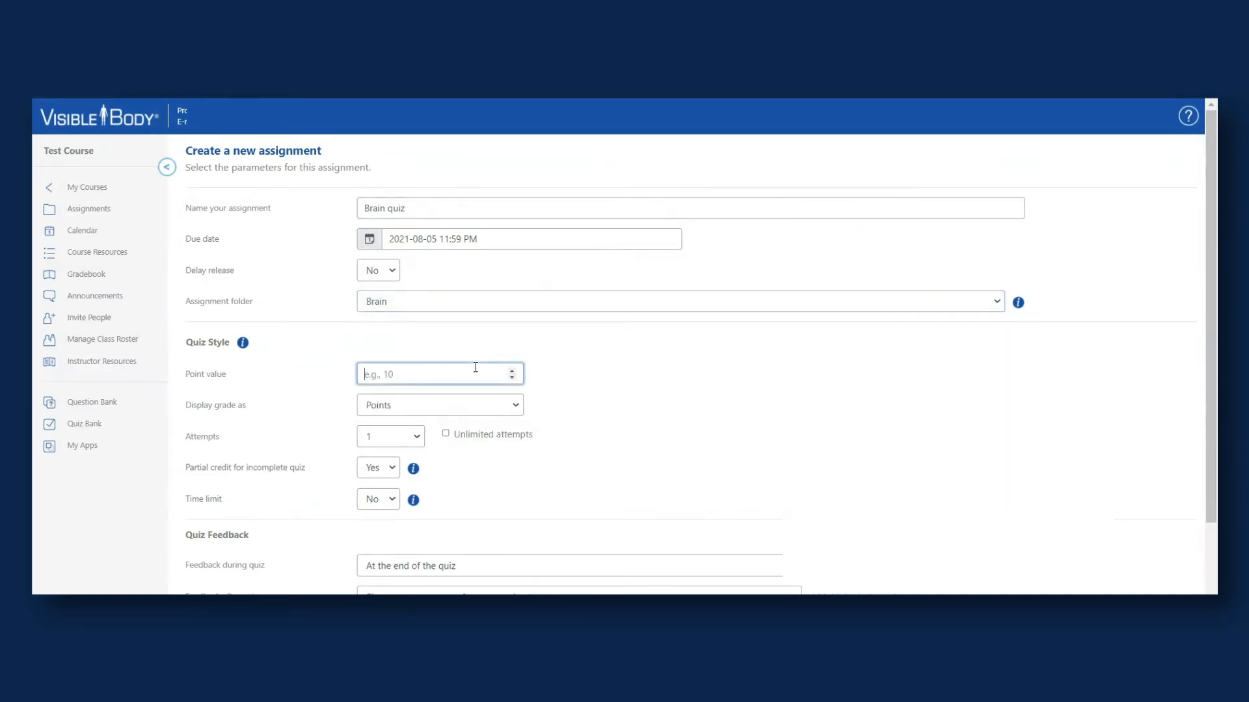
{"action": "type", "text": "5"}
{"action": "left_click", "coordinate": [985, 450]}
Set the feedback during the quiz to "After each question and at the end of the quiz".
{"action": "scroll", "coordinate": [985, 449], "scroll_direction": "down", "scroll_amount": 3}
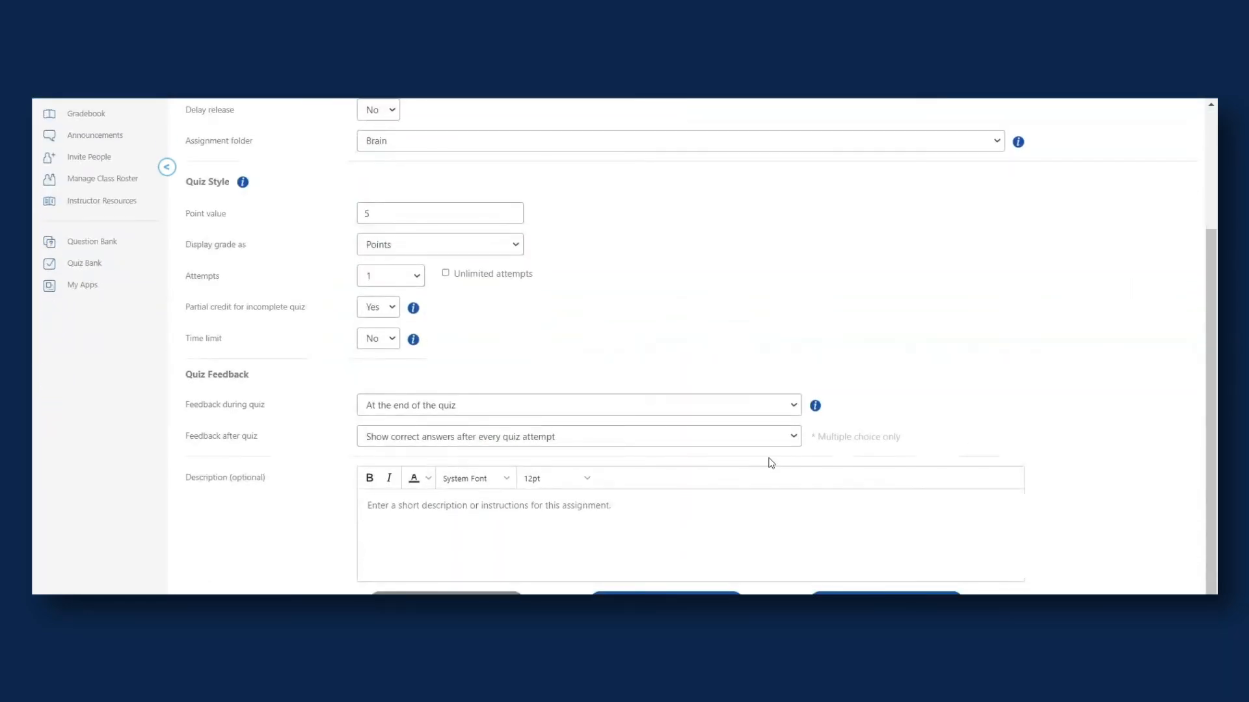
{"action": "left_click", "coordinate": [794, 408]}
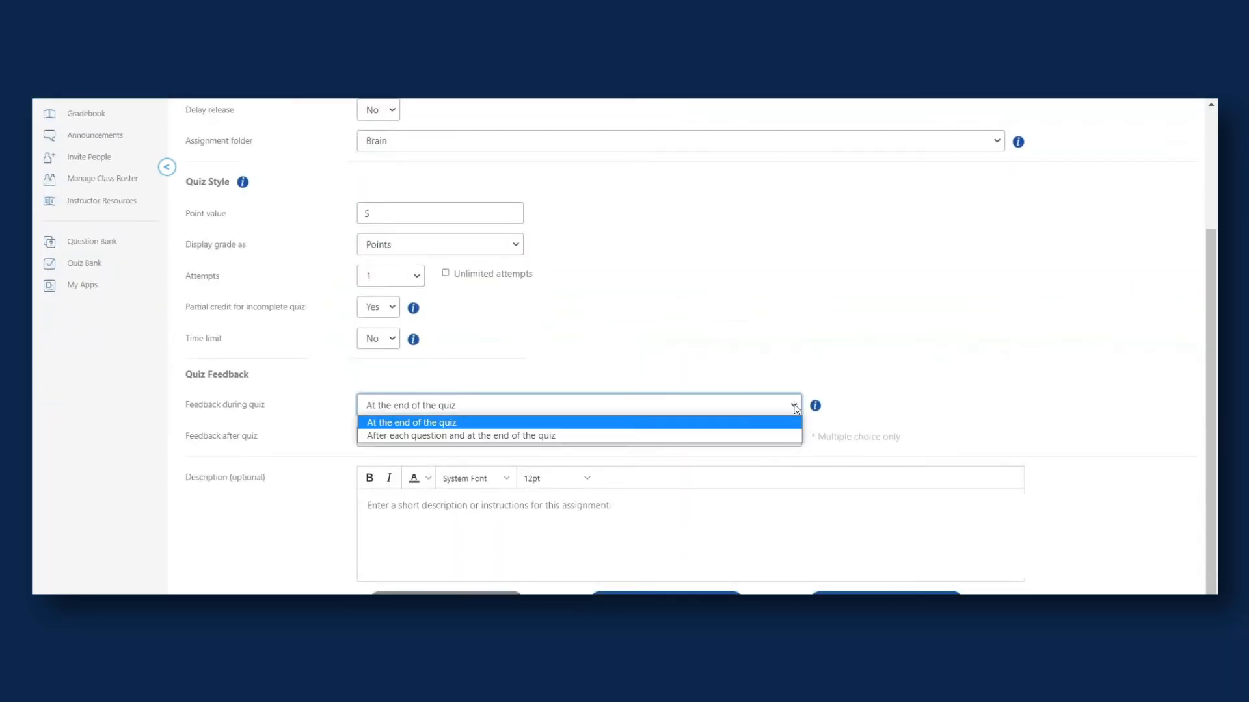
{"action": "left_click", "coordinate": [688, 435]}
{"action": "left_click", "coordinate": [989, 379]}
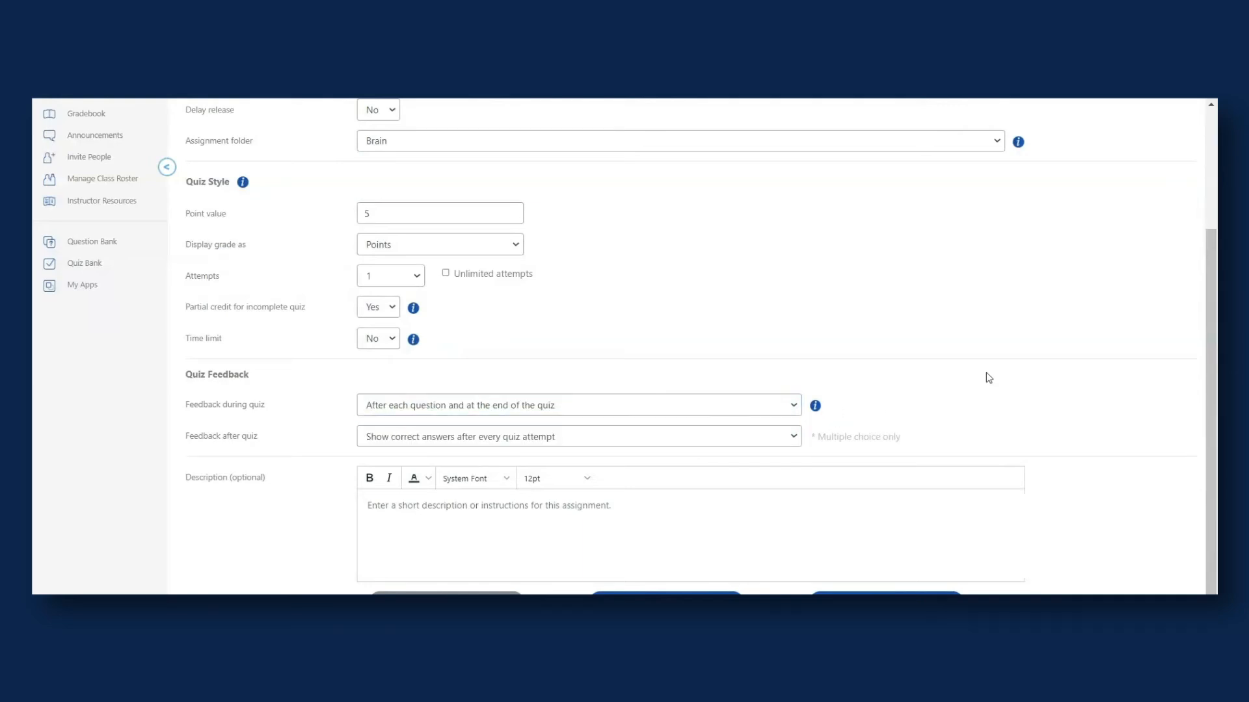
Enter the description "Take the quiz. Choose carefully!" and save the assignment as a draft.
{"action": "left_click", "coordinate": [412, 508]}
{"action": "type", "text": "Take the"}
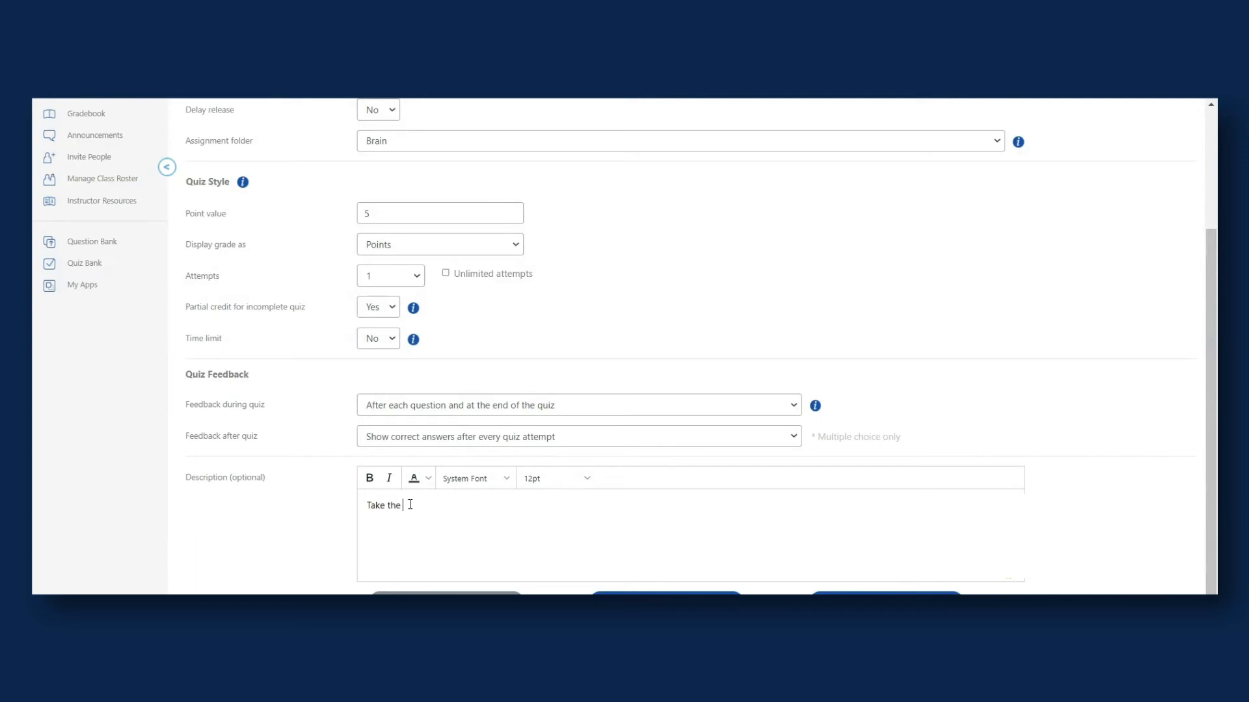
{"action": "type", "text": " quiz. Choose carefully!"}
{"action": "left_click", "coordinate": [665, 593]}
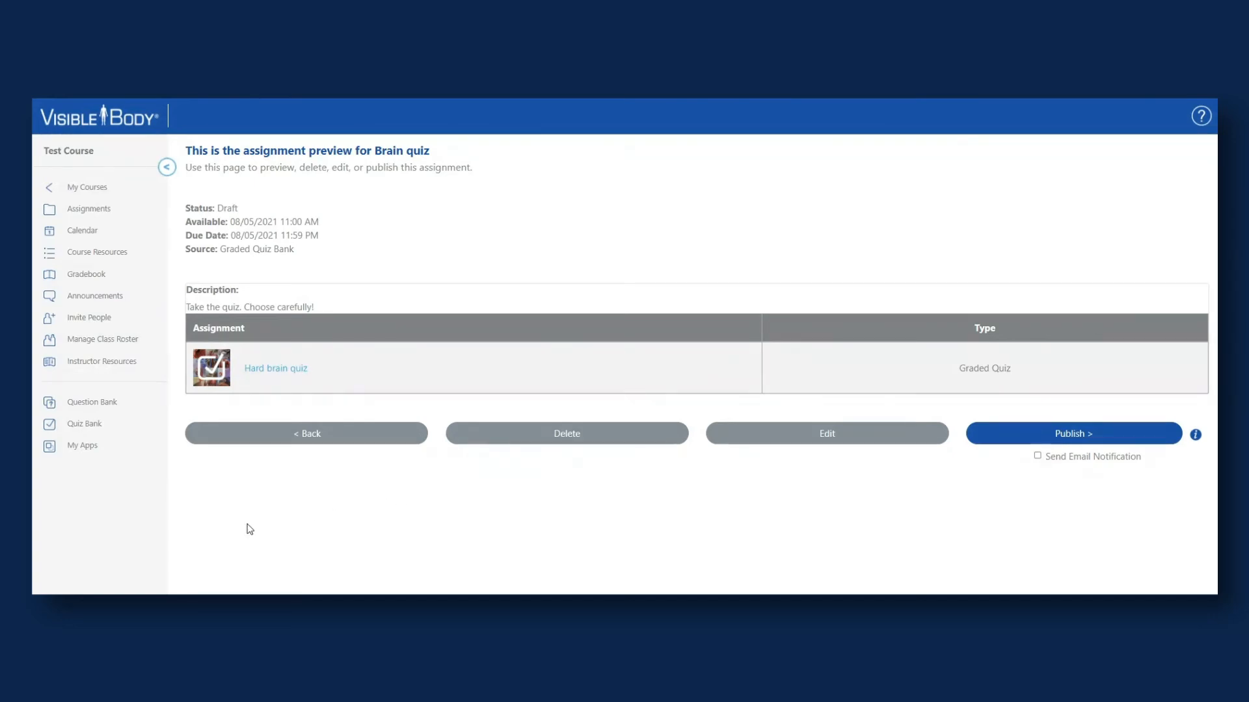
Open the "Brain quiz" draft from the Brain assignments folder and start taking its "Hard brain quiz".
{"action": "left_click", "coordinate": [98, 213]}
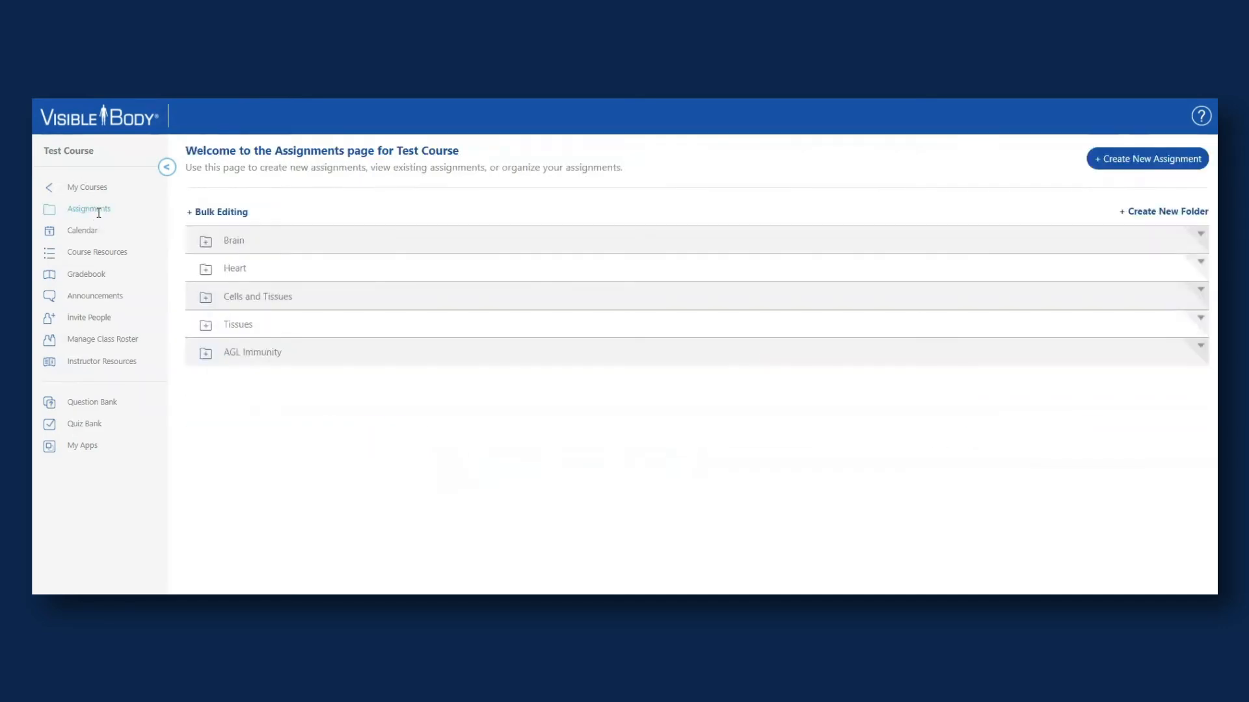
{"action": "left_click", "coordinate": [205, 243]}
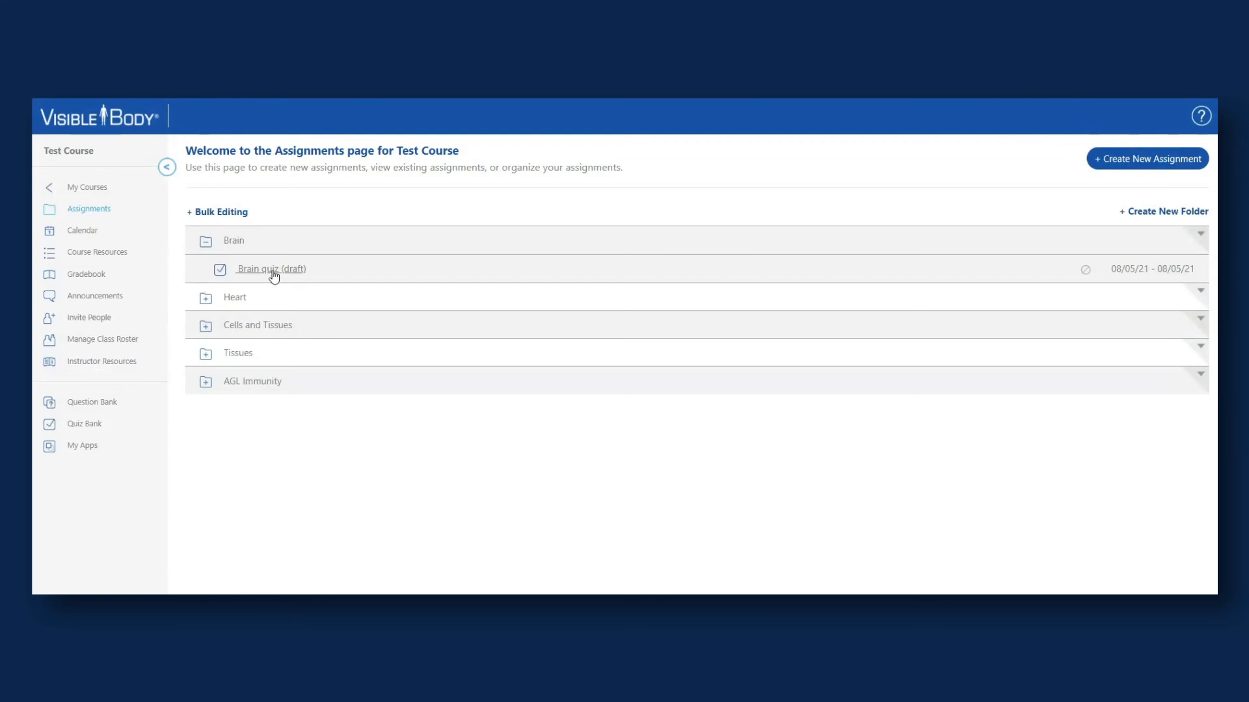
{"action": "left_click", "coordinate": [273, 275]}
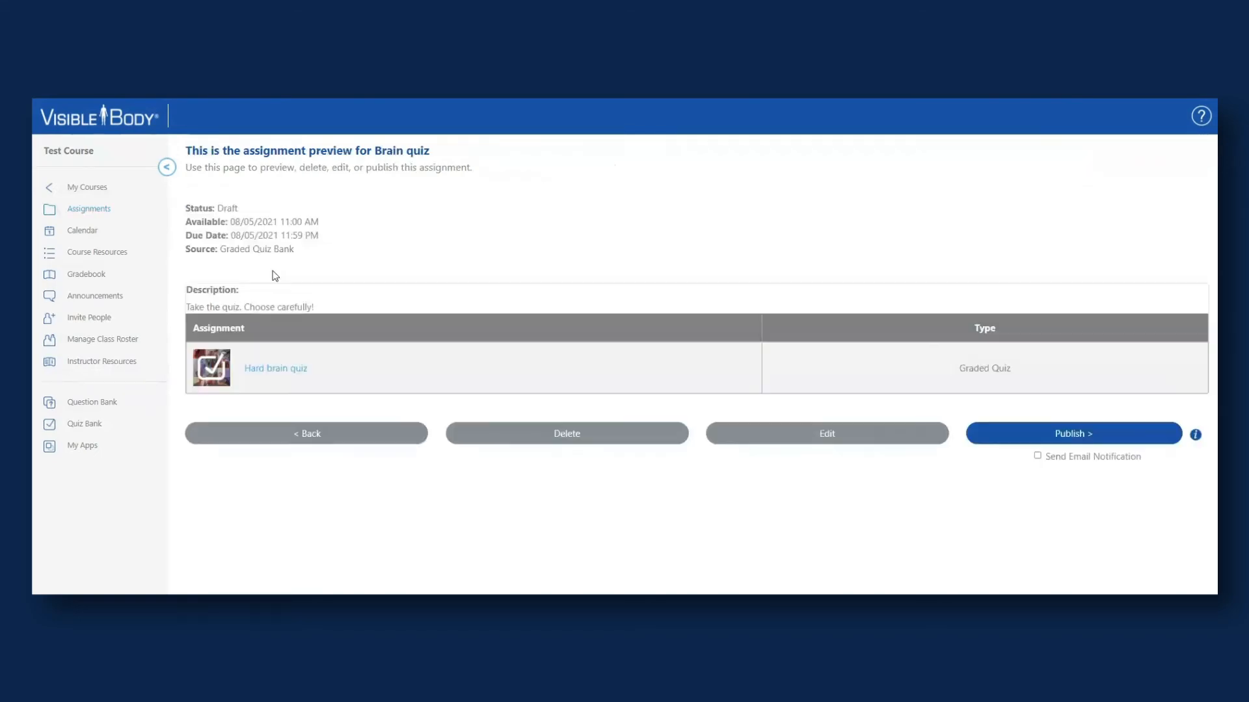
{"action": "left_click", "coordinate": [280, 371]}
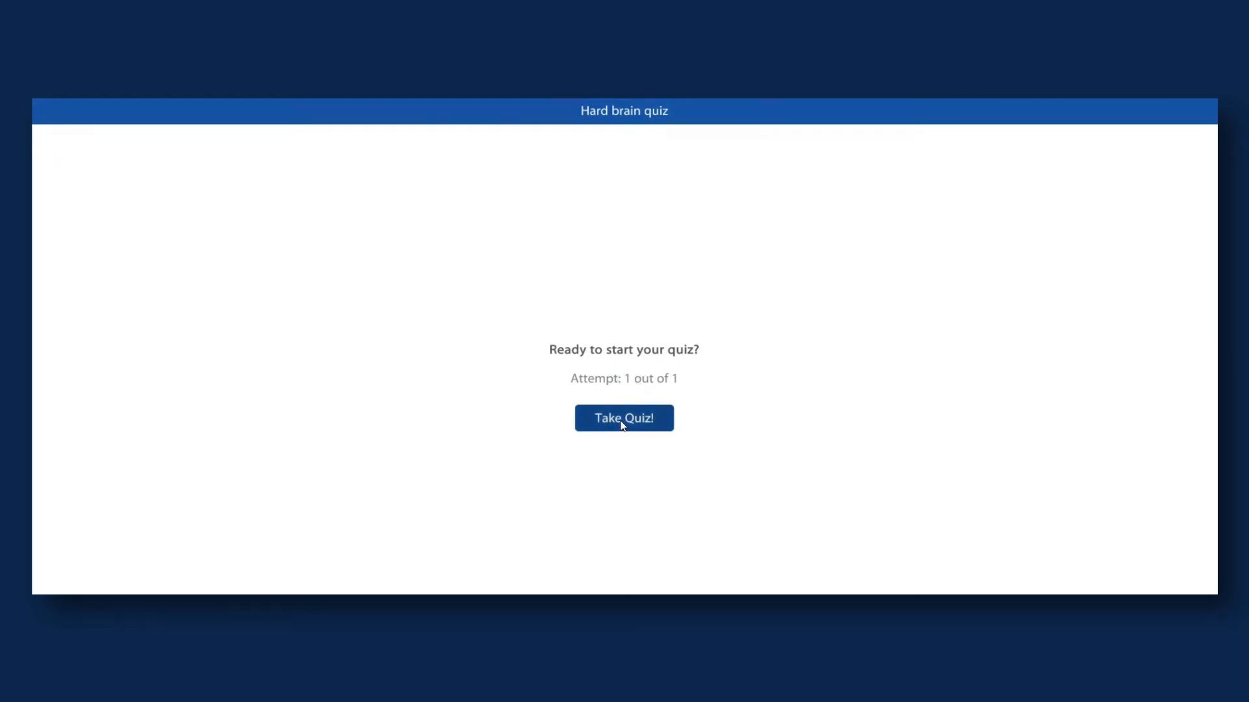
{"action": "left_click", "coordinate": [622, 421]}
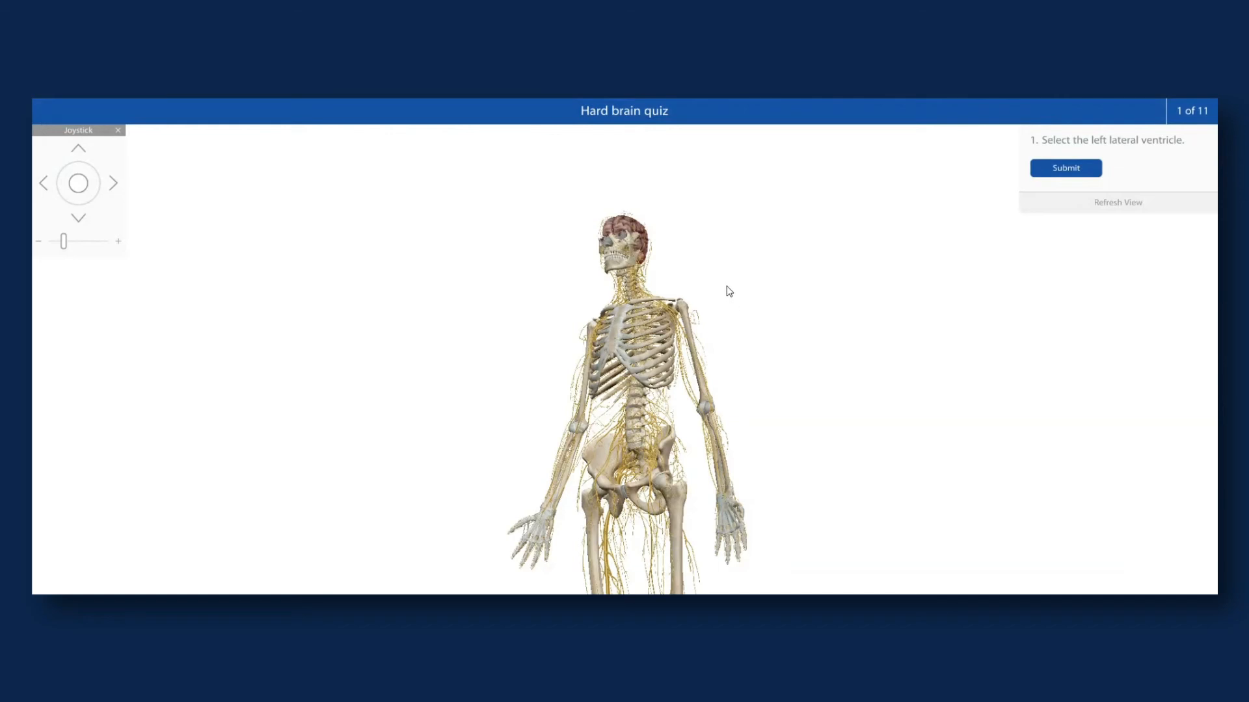
Hide the outer lobes of the brain's left hemisphere on the front-facing model.
{"action": "left_click_drag", "start_coordinate": [726, 287], "coordinate": [809, 395]}
{"action": "scroll", "coordinate": [781, 389], "scroll_direction": "up", "scroll_amount": 1}
{"action": "scroll", "coordinate": [835, 420], "scroll_direction": "up", "scroll_amount": 3}
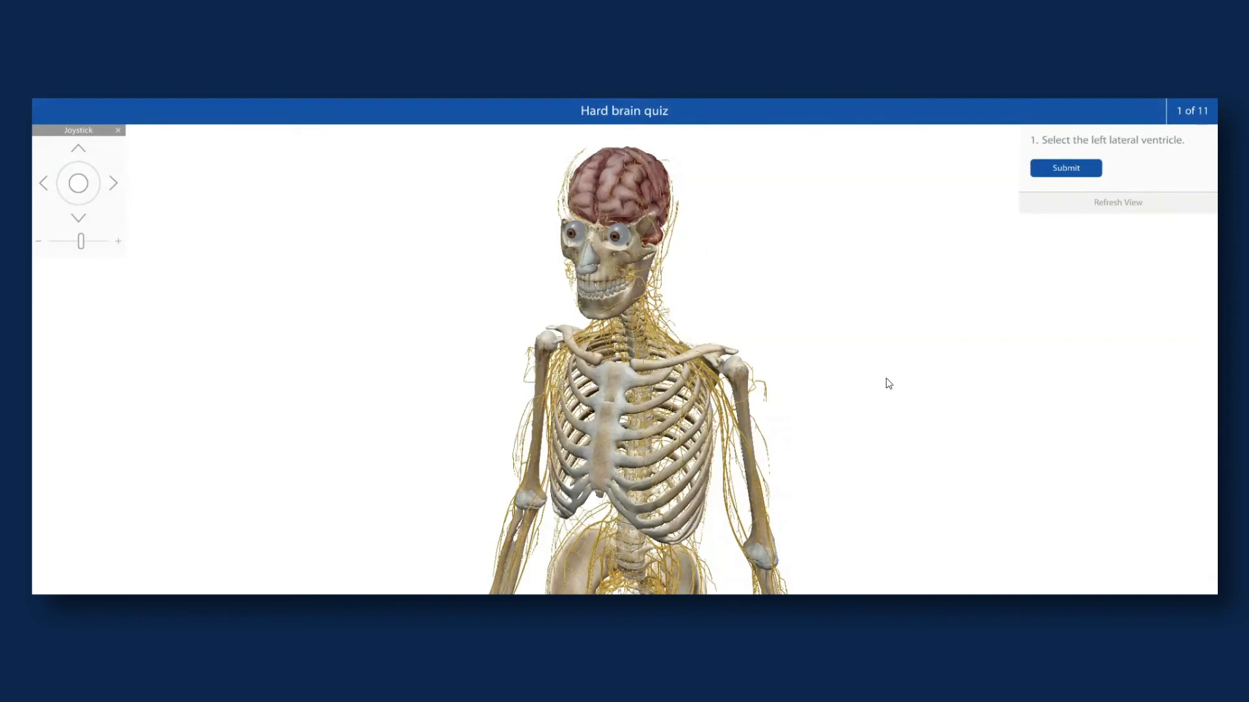
{"action": "left_click_drag", "start_coordinate": [798, 259], "coordinate": [843, 279]}
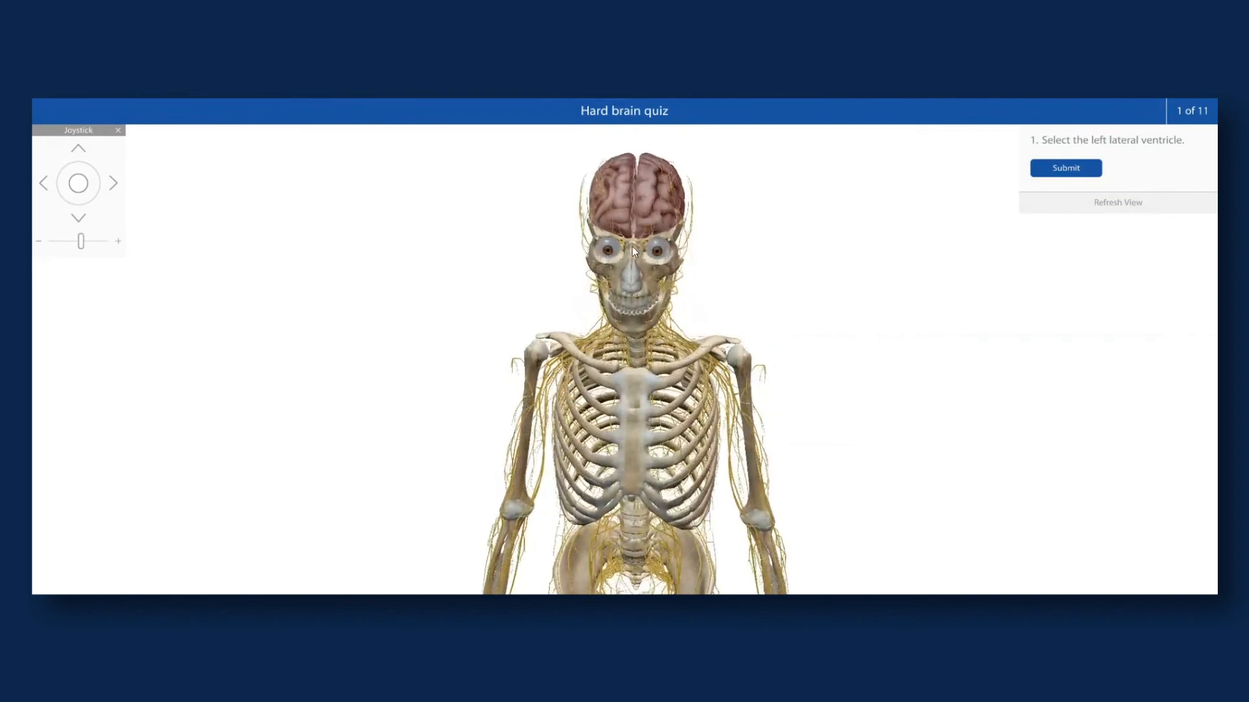
{"action": "left_click", "coordinate": [646, 208]}
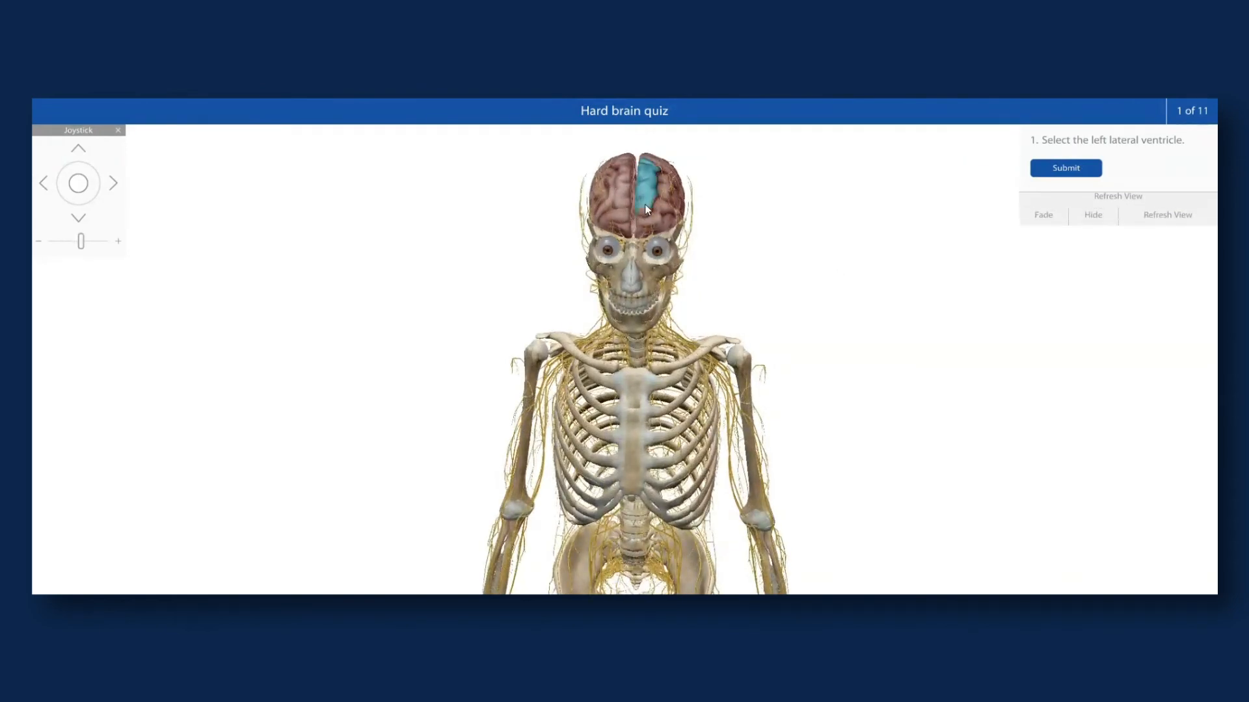
{"action": "left_click", "coordinate": [1092, 224]}
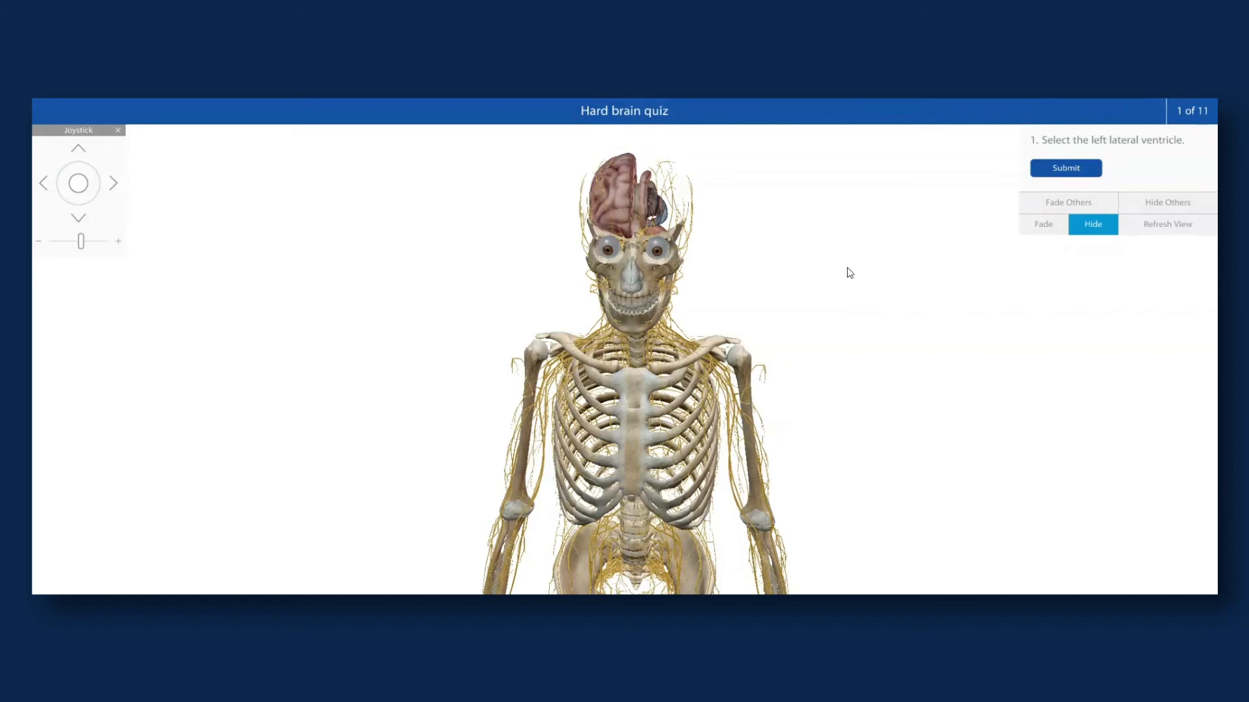
Submit the oval gray structure enclosed by the left lateral ventricle as the answer to question 1, and start another try.
{"action": "scroll", "coordinate": [716, 273], "scroll_direction": "up", "scroll_amount": 2}
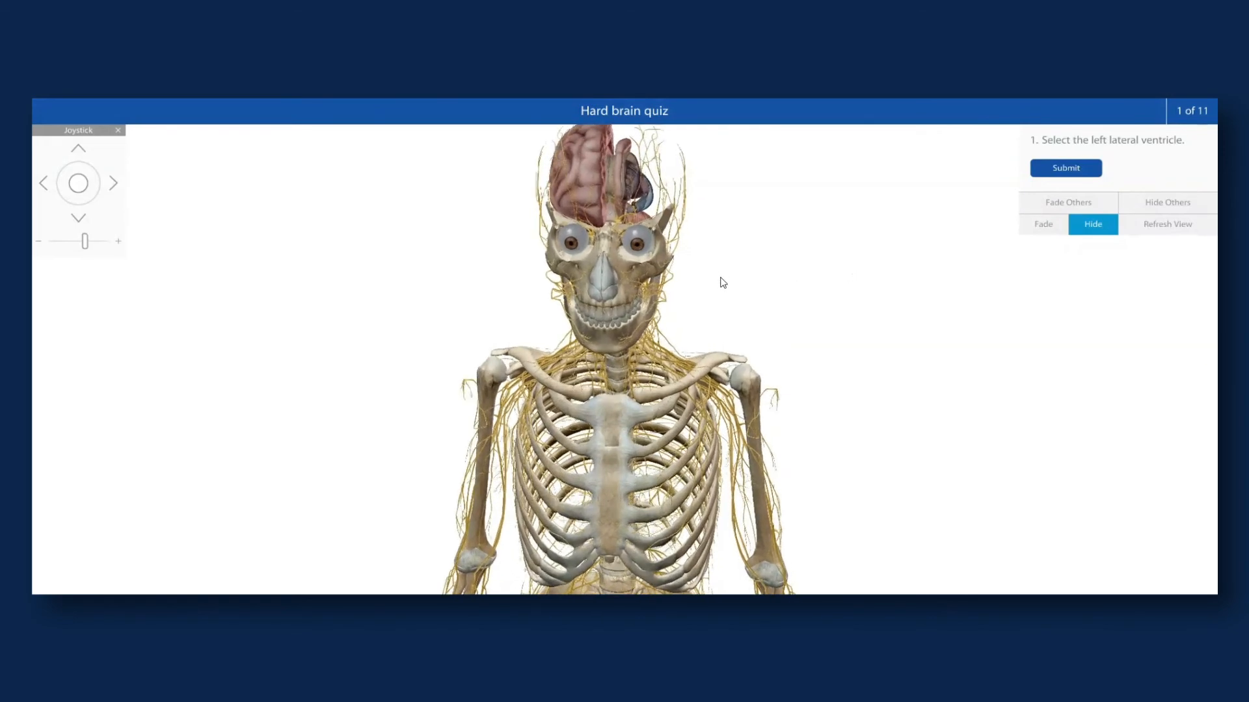
{"action": "left_click_drag", "start_coordinate": [769, 281], "coordinate": [561, 313]}
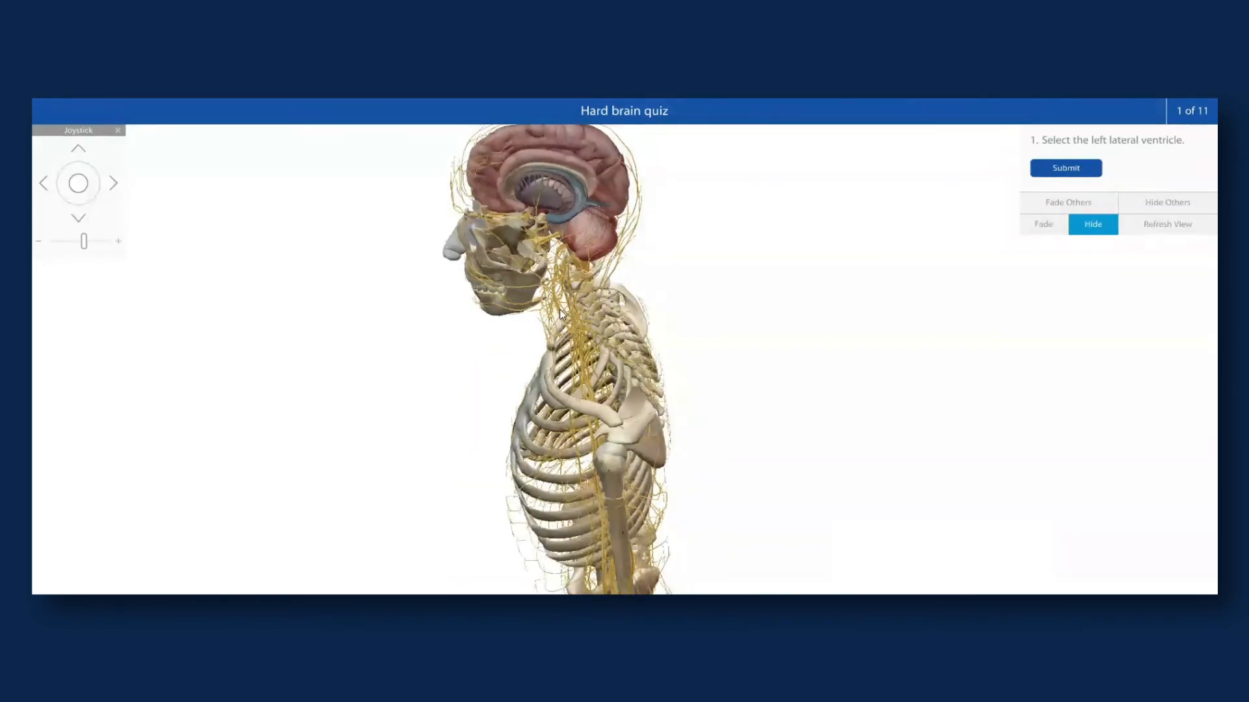
{"action": "scroll", "coordinate": [646, 232], "scroll_direction": "up", "scroll_amount": 2}
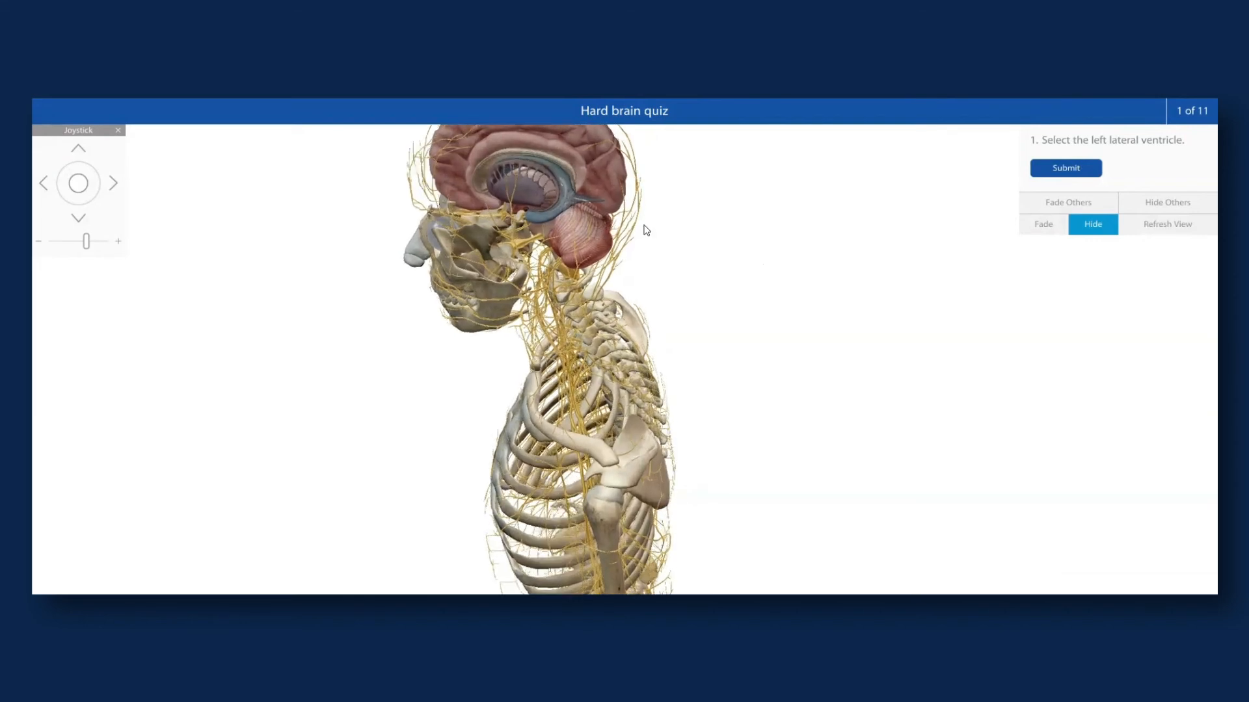
{"action": "scroll", "coordinate": [731, 295], "scroll_direction": "up", "scroll_amount": 2}
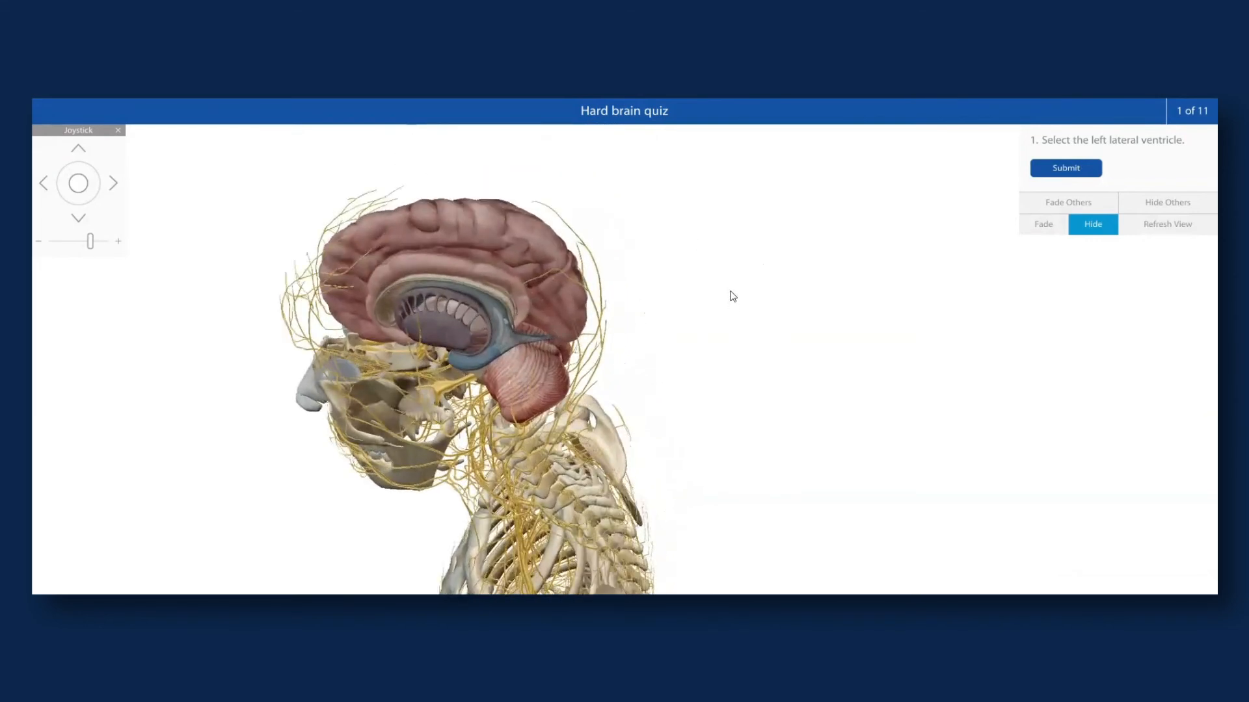
{"action": "left_click", "coordinate": [414, 326]}
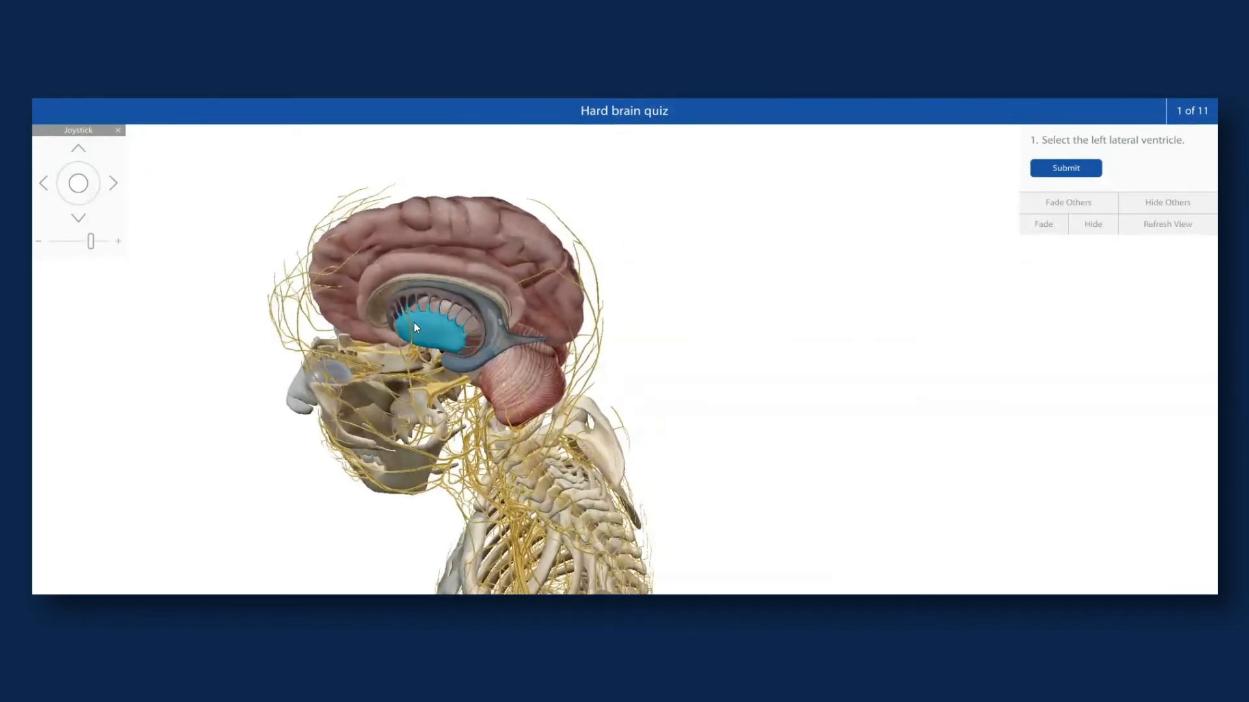
{"action": "left_click", "coordinate": [1065, 169]}
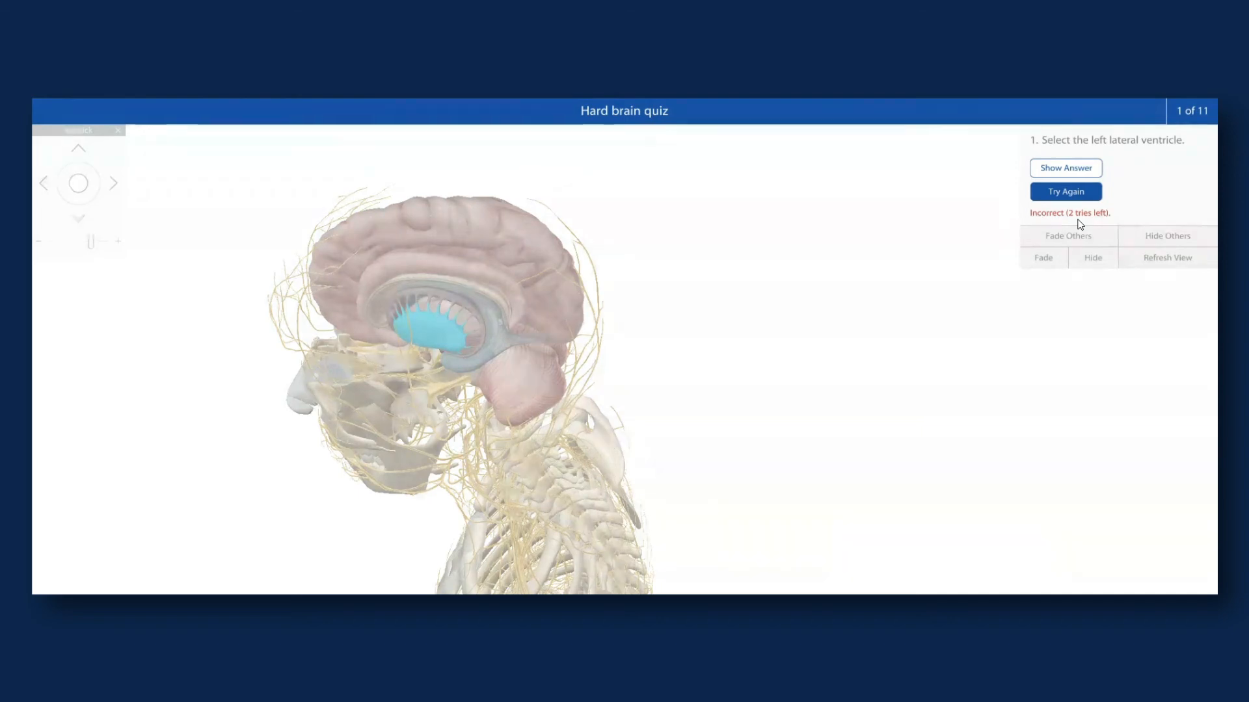
{"action": "left_click", "coordinate": [1070, 191]}
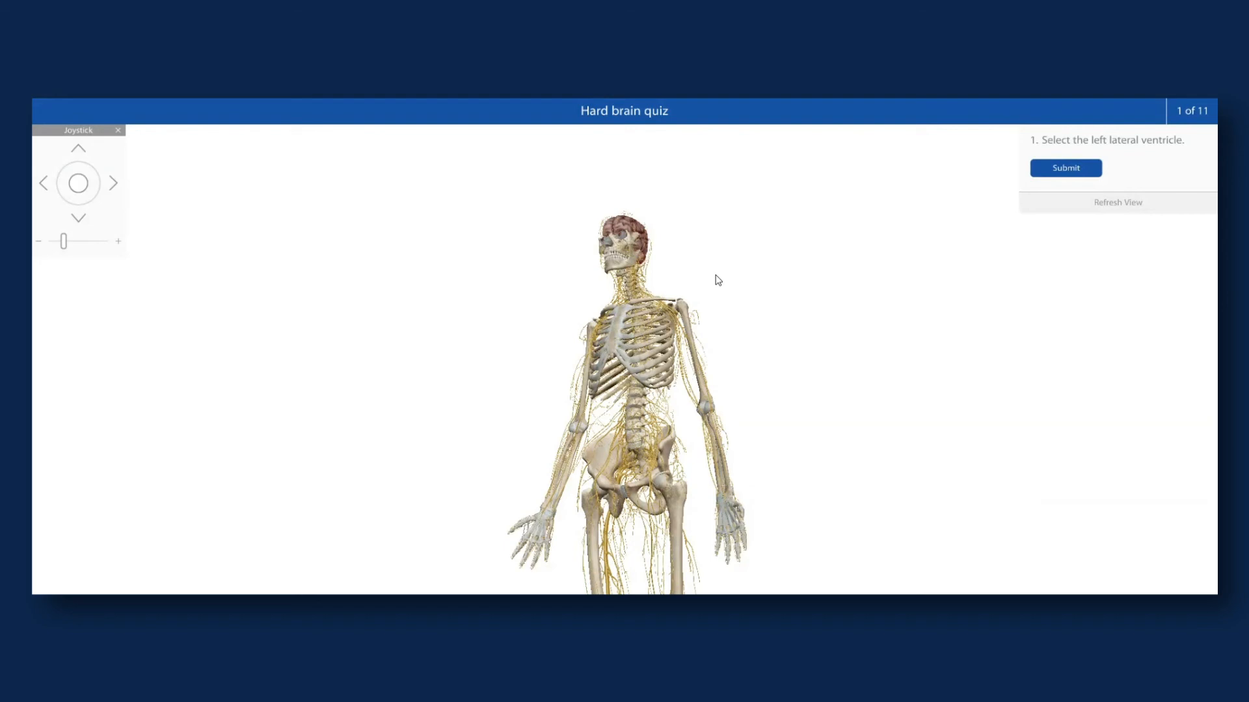
Turn the model to its back and hide the outer lobes of the brain's left hemisphere.
{"action": "scroll", "coordinate": [718, 280], "scroll_direction": "up", "scroll_amount": 5}
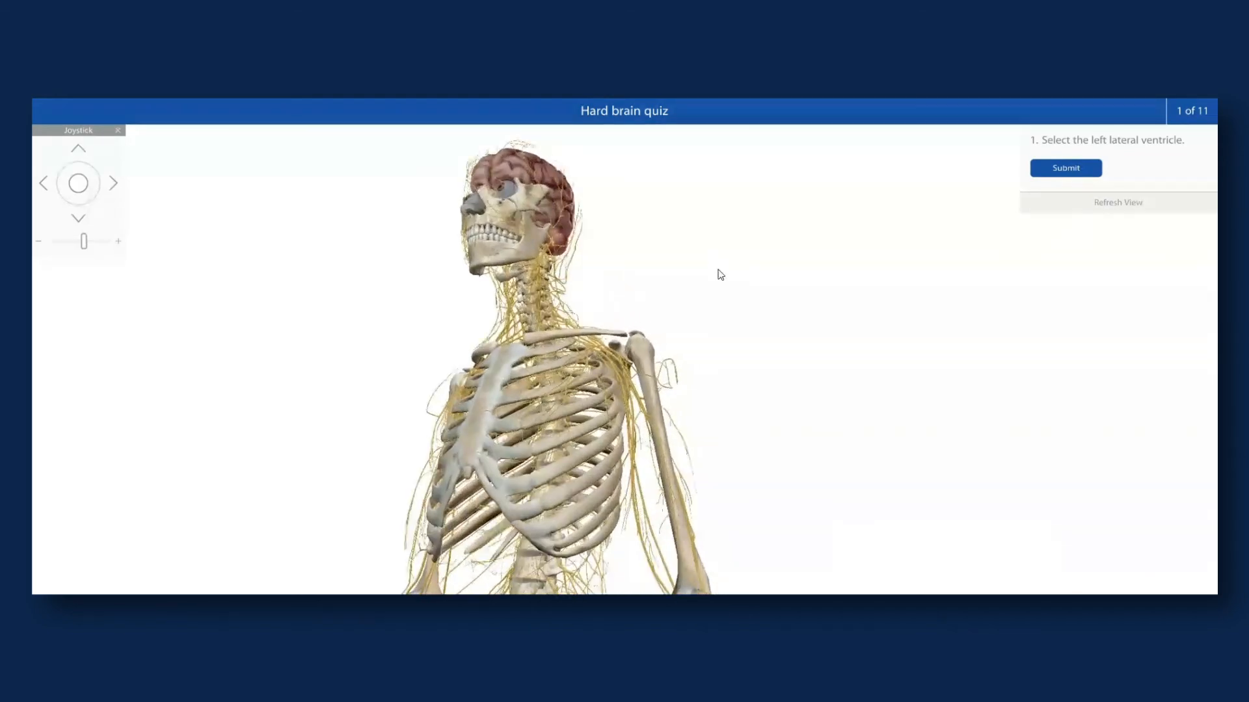
{"action": "left_click_drag", "start_coordinate": [720, 274], "coordinate": [841, 480]}
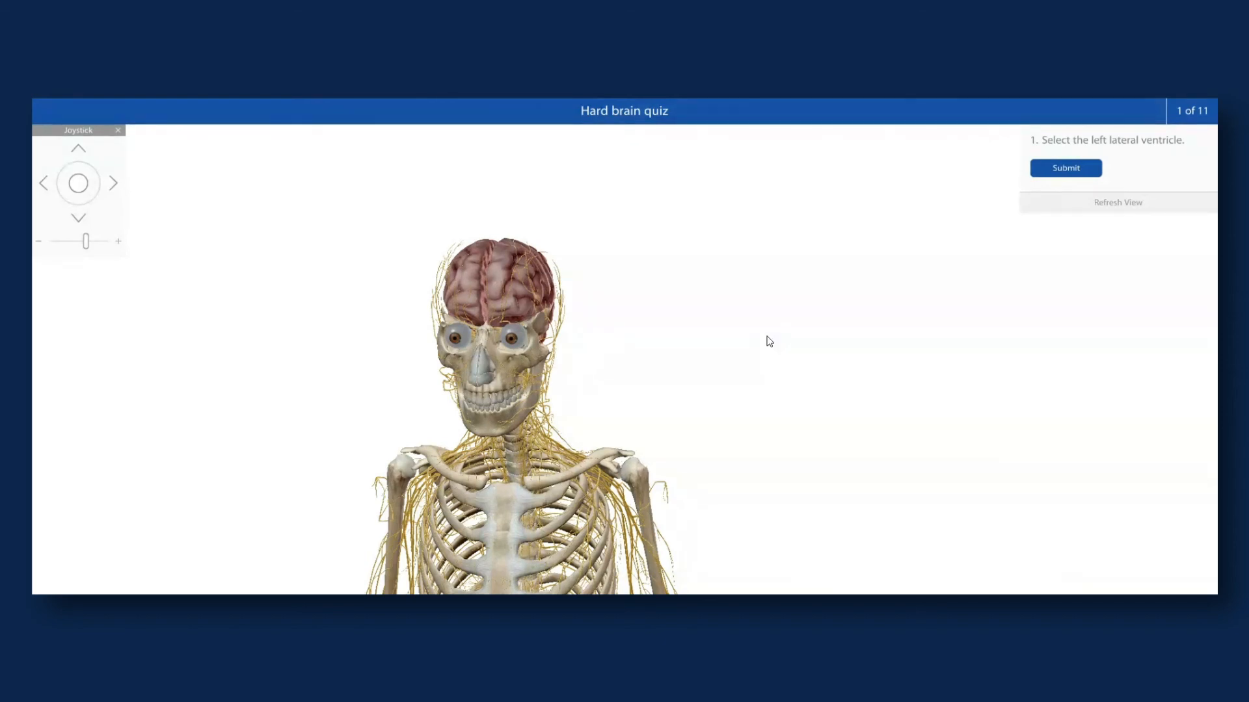
{"action": "left_click_drag", "start_coordinate": [769, 337], "coordinate": [264, 362]}
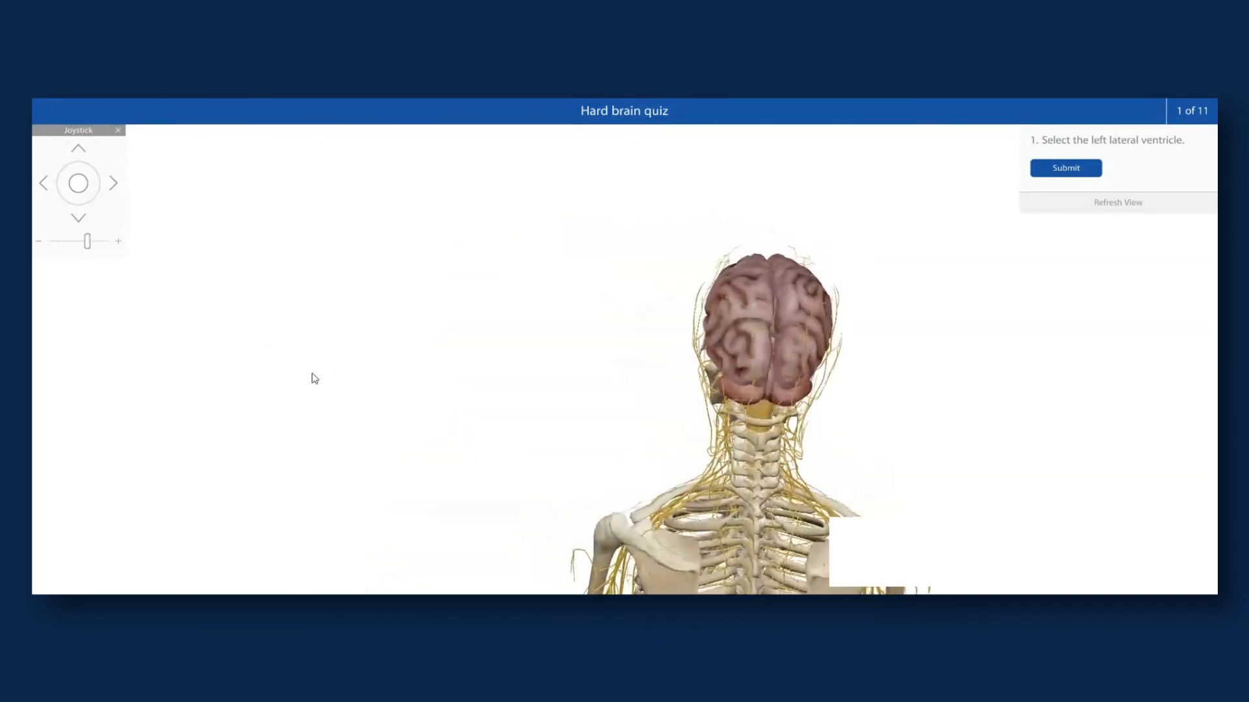
{"action": "left_click_drag", "start_coordinate": [833, 351], "coordinate": [681, 306]}
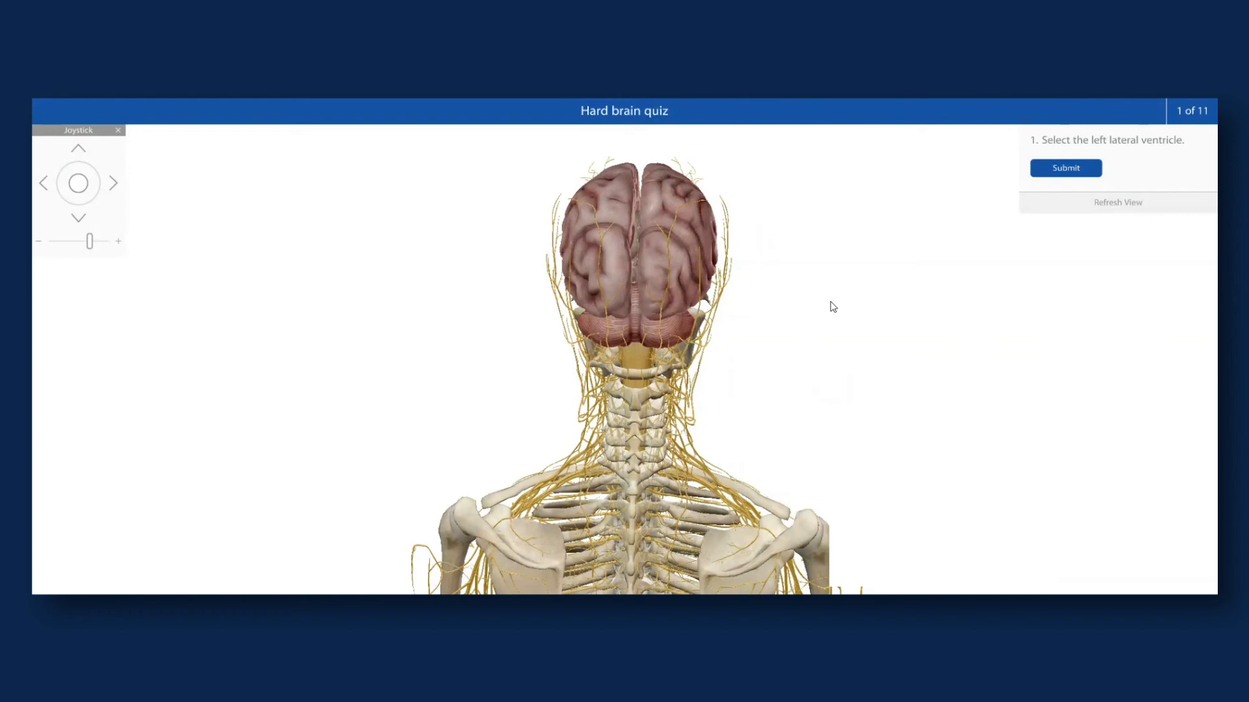
{"action": "left_click", "coordinate": [608, 254]}
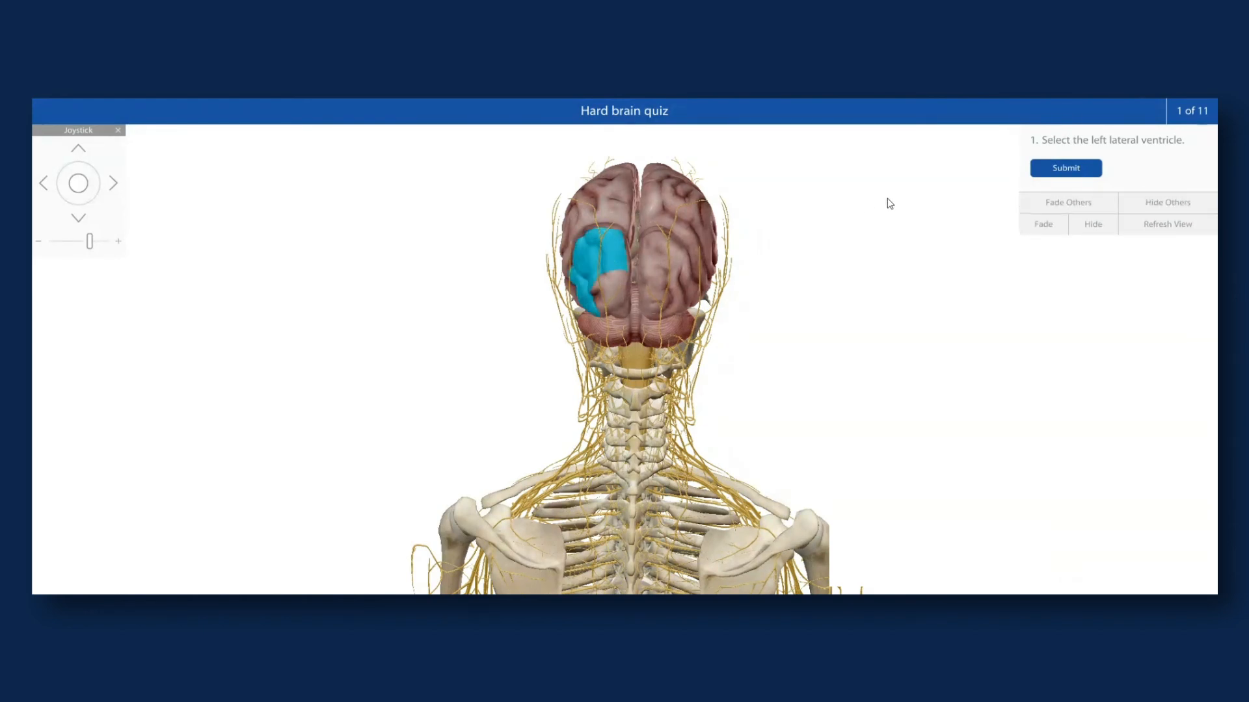
{"action": "left_click", "coordinate": [1095, 232]}
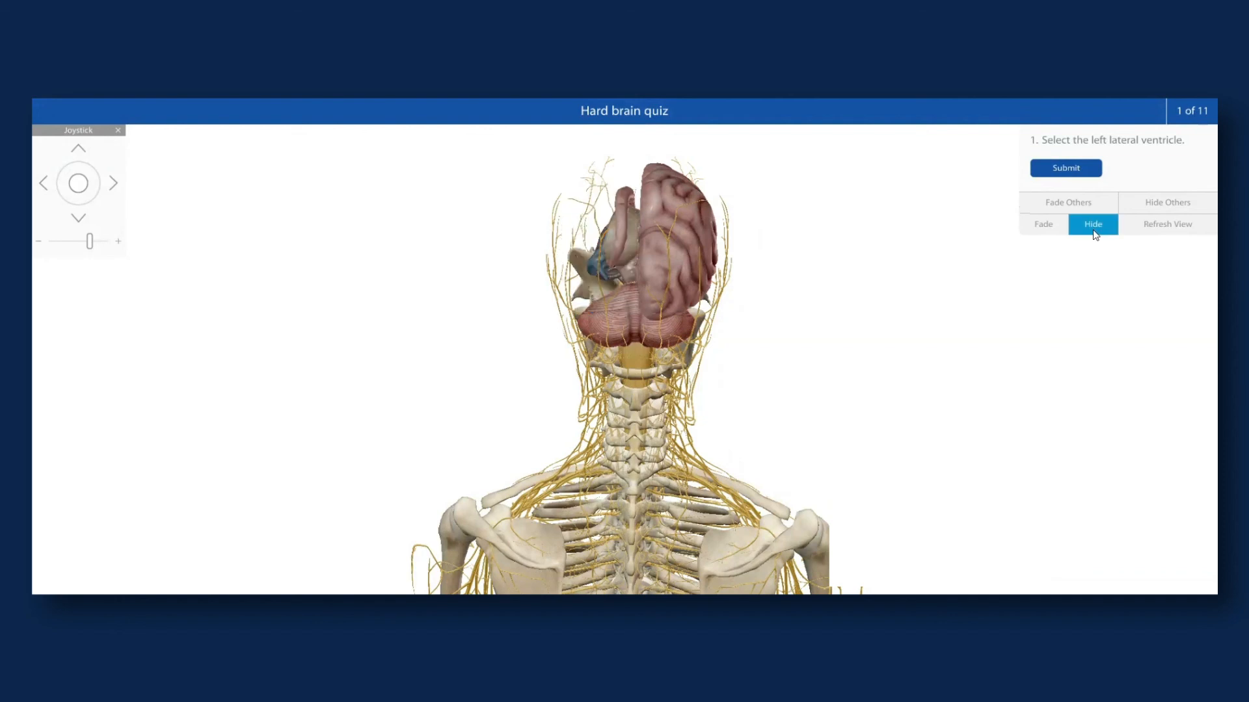
Hide the remaining outer lobes of the brain's right hemisphere so the ventricles are exposed.
{"action": "left_click_drag", "start_coordinate": [526, 384], "coordinate": [616, 404]}
{"action": "scroll", "coordinate": [744, 362], "scroll_direction": "up", "scroll_amount": 5}
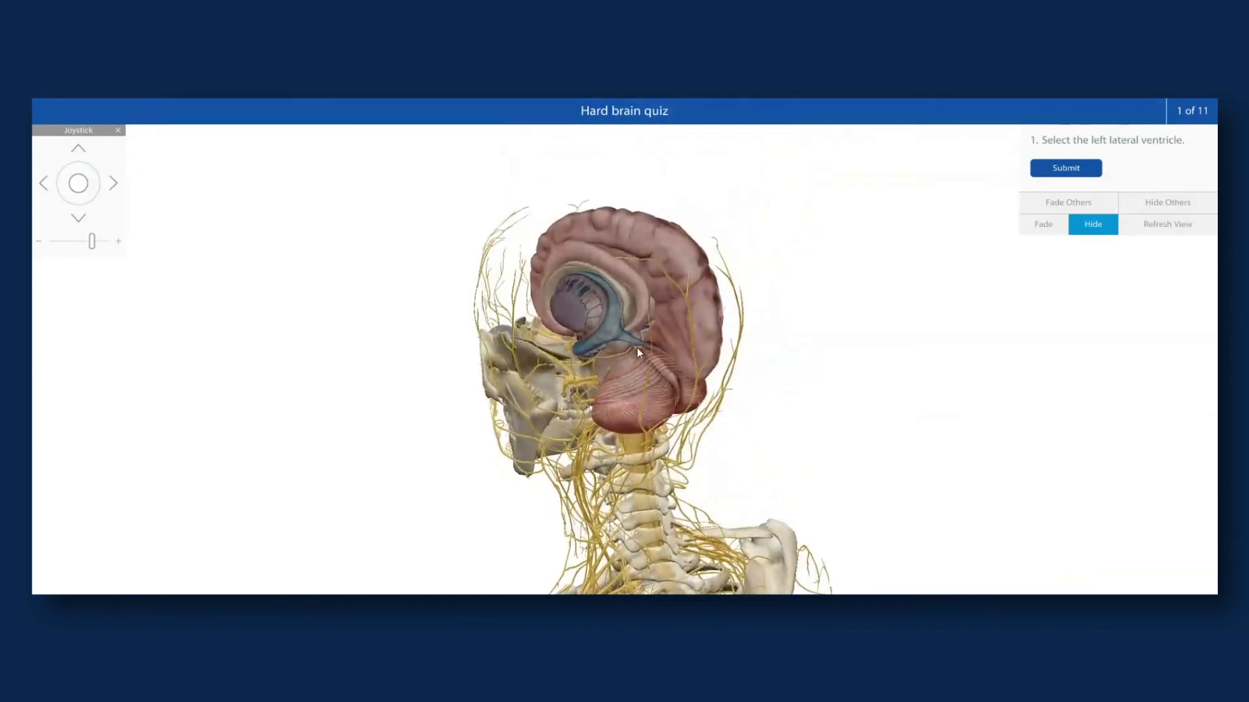
{"action": "left_click", "coordinate": [652, 236]}
{"action": "left_click", "coordinate": [710, 320]}
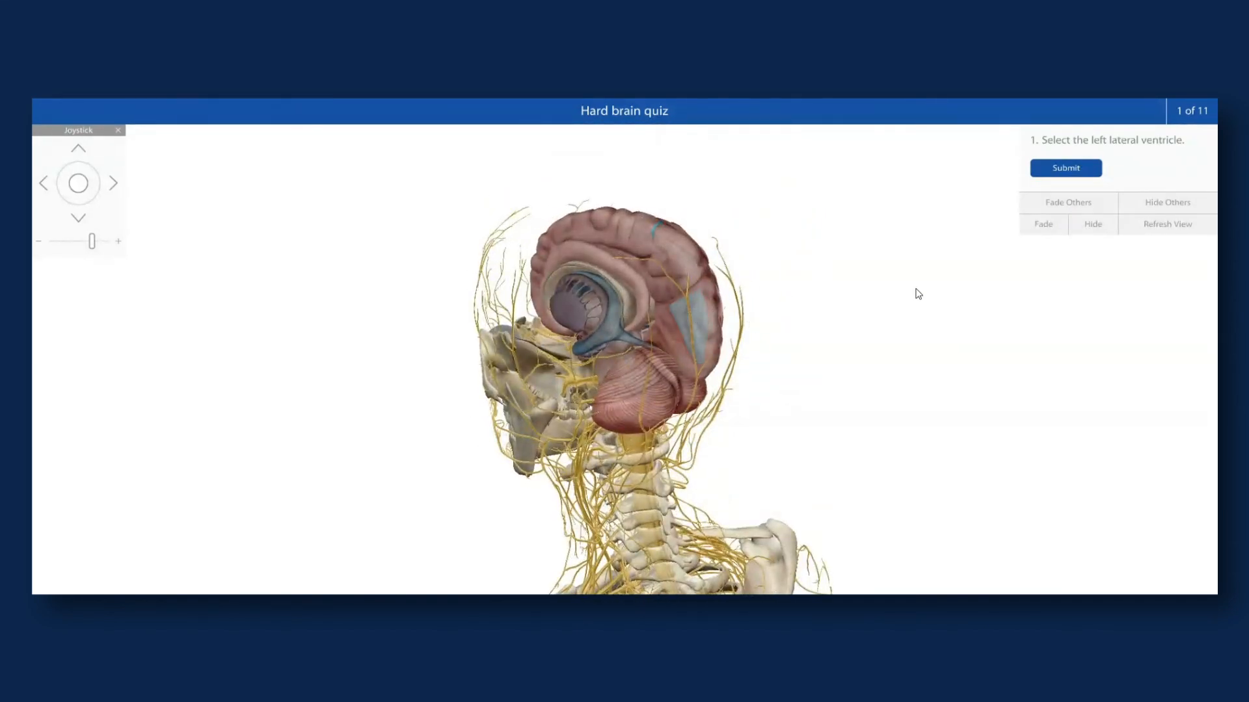
{"action": "left_click", "coordinate": [1091, 229]}
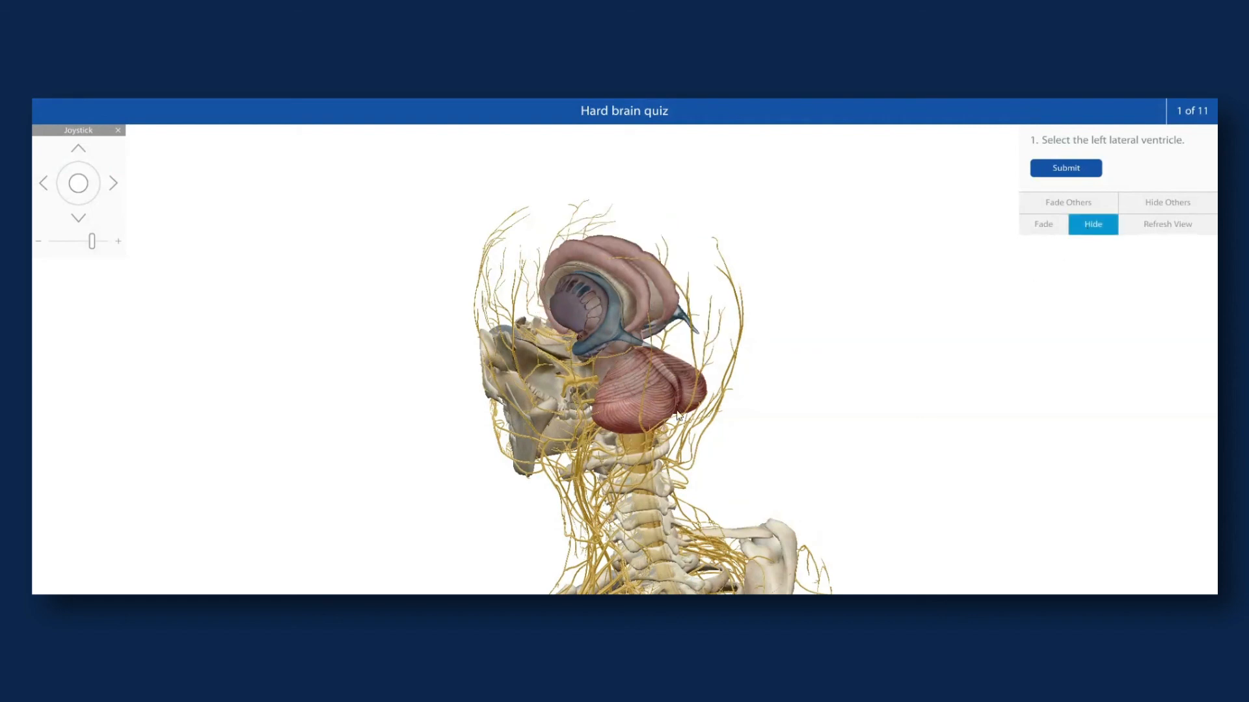
Select the blue left lateral ventricle and submit it as the answer to question 1.
{"action": "left_click_drag", "start_coordinate": [789, 365], "coordinate": [869, 359]}
{"action": "scroll", "coordinate": [943, 374], "scroll_direction": "down", "scroll_amount": 1}
{"action": "scroll", "coordinate": [845, 338], "scroll_direction": "up", "scroll_amount": 1}
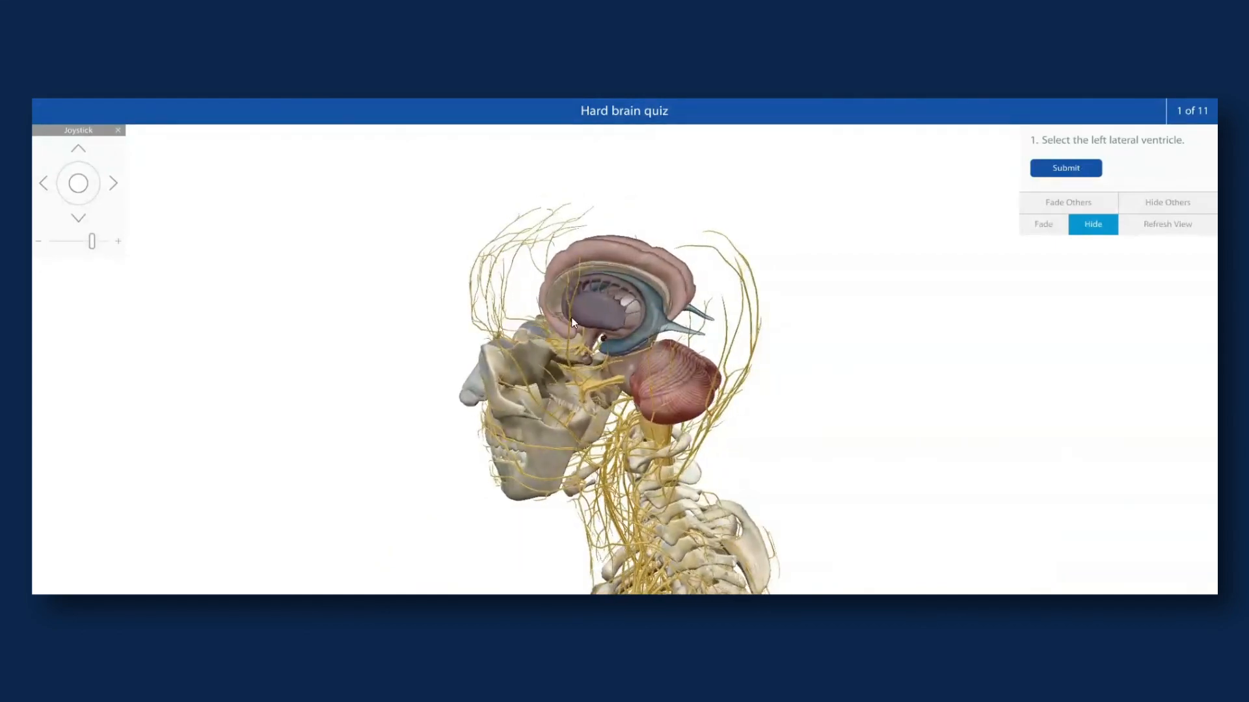
{"action": "left_click", "coordinate": [654, 321]}
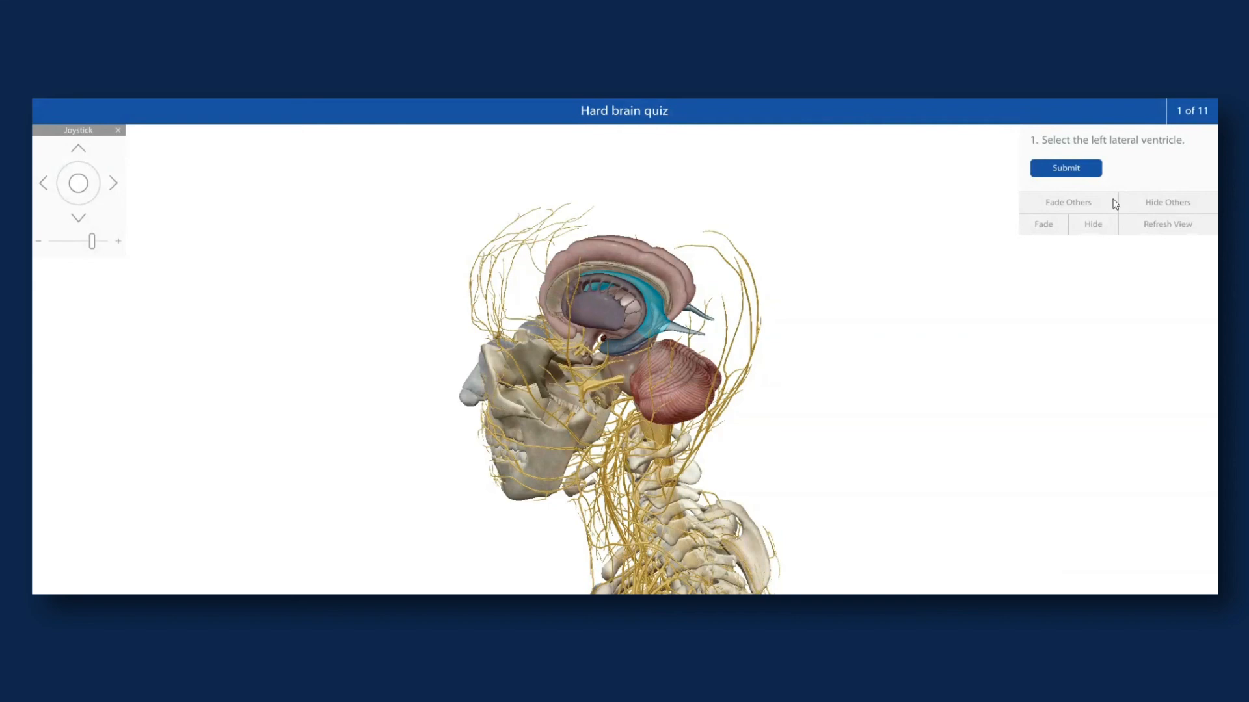
{"action": "left_click", "coordinate": [1057, 171]}
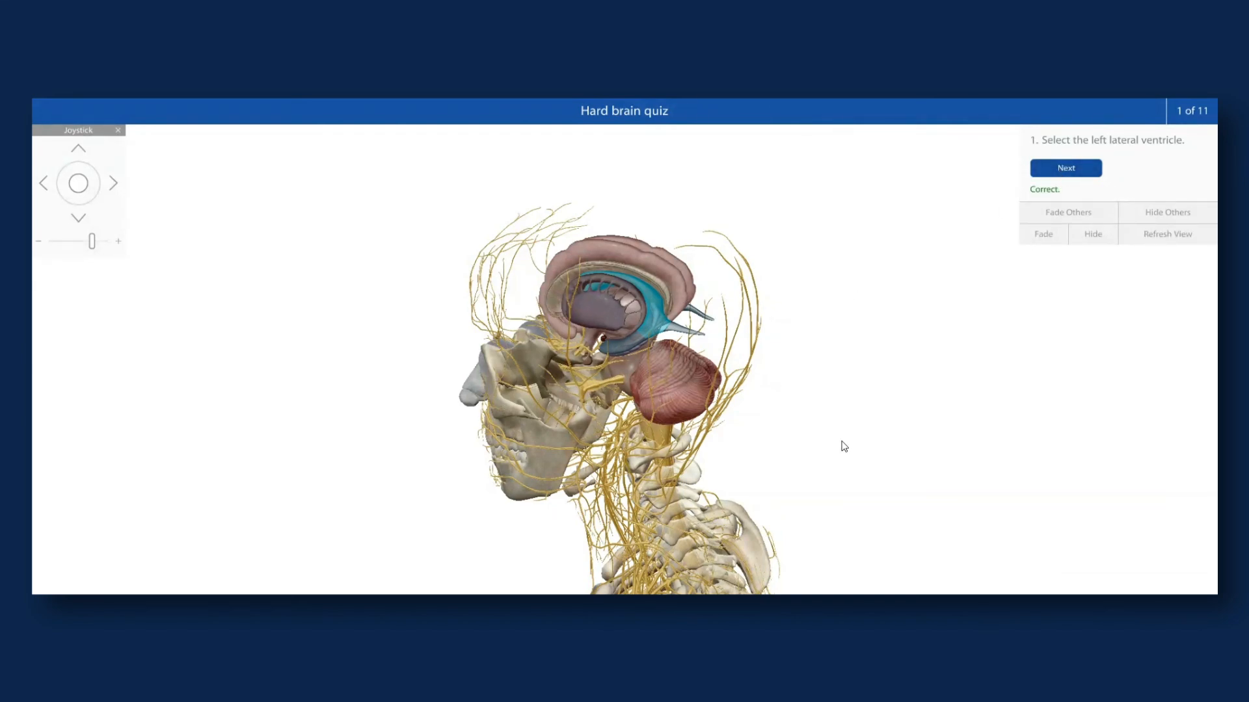
{"action": "left_click_drag", "start_coordinate": [900, 435], "coordinate": [837, 443]}
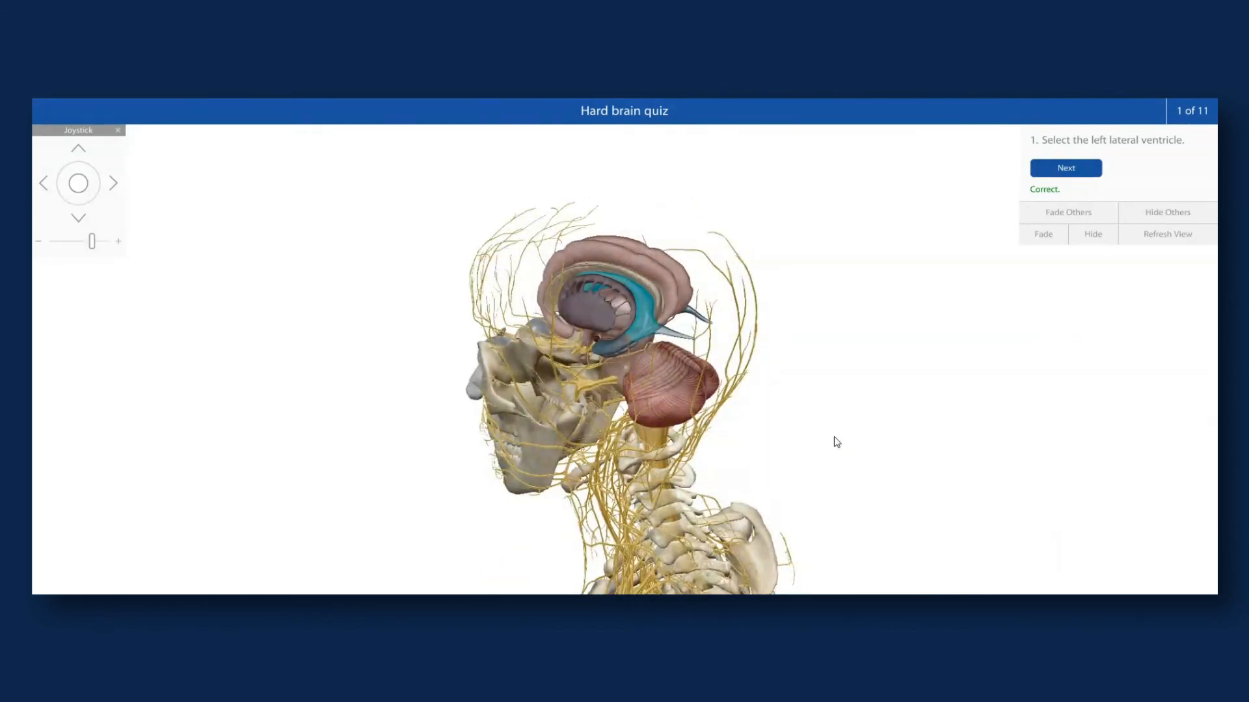
{"action": "left_click_drag", "start_coordinate": [835, 436], "coordinate": [970, 442]}
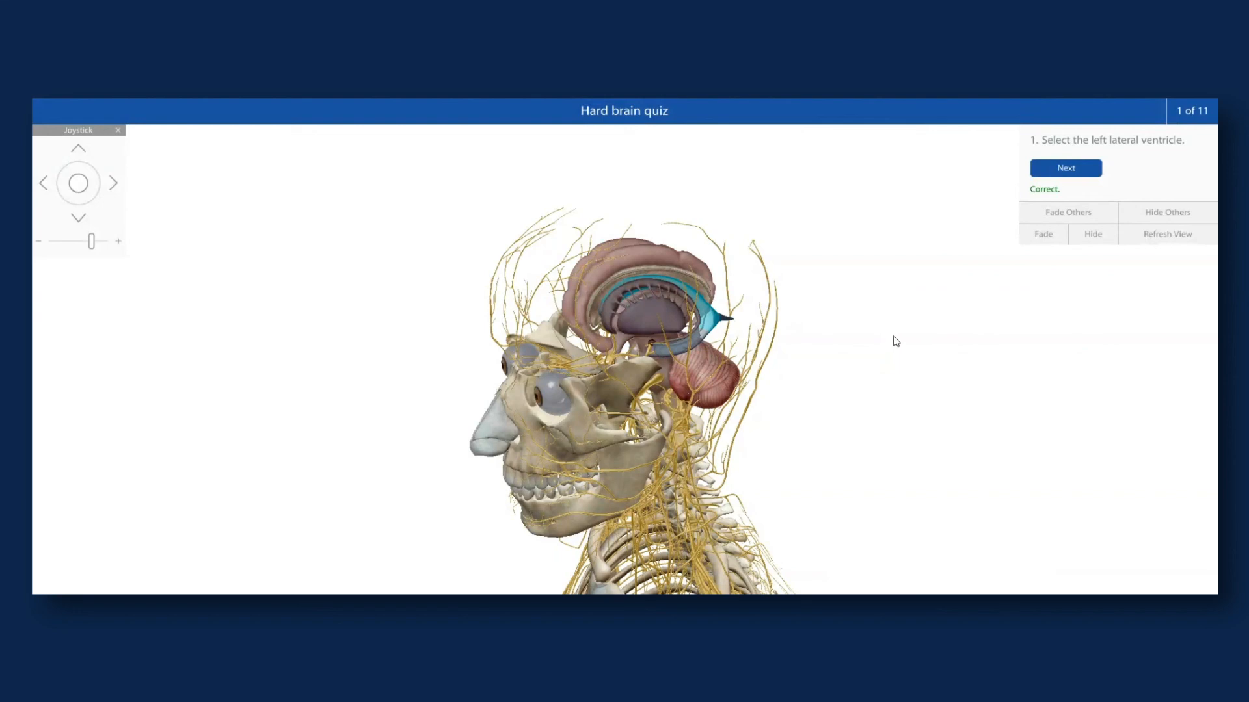
{"action": "left_click_drag", "start_coordinate": [896, 340], "coordinate": [878, 365]}
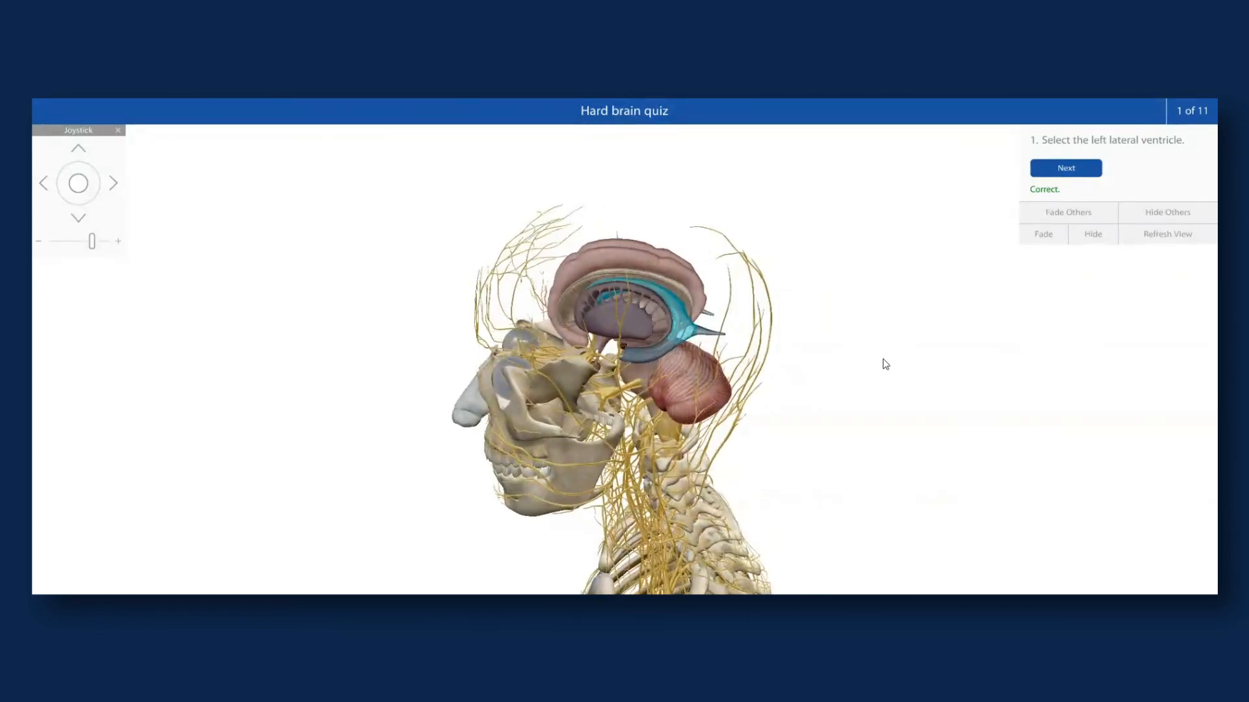